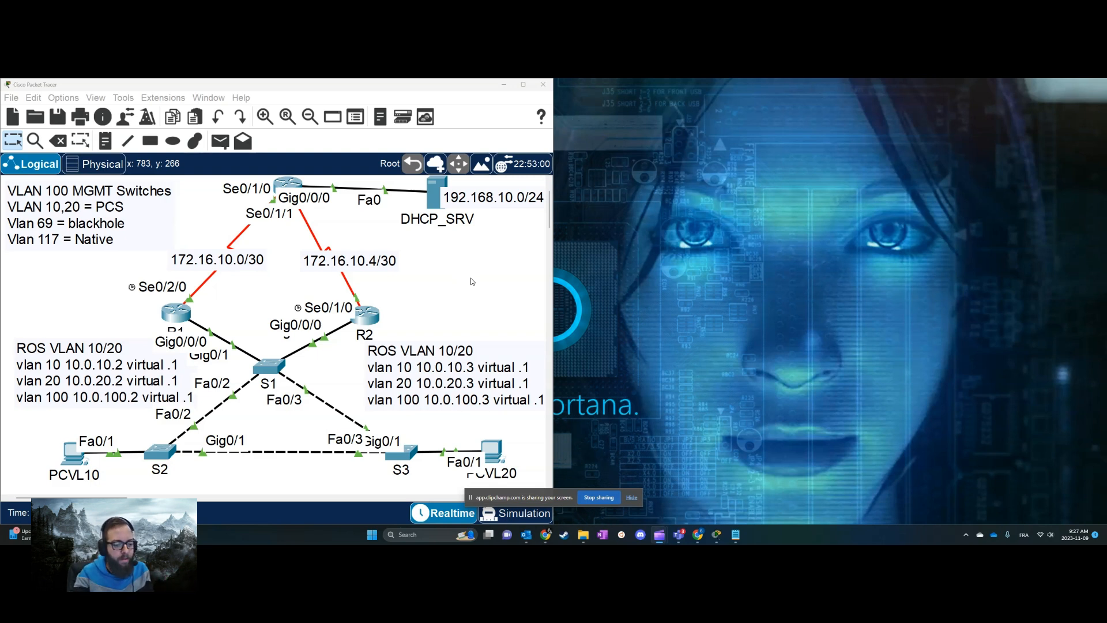
{"action": "left_click", "coordinate": [632, 499]}
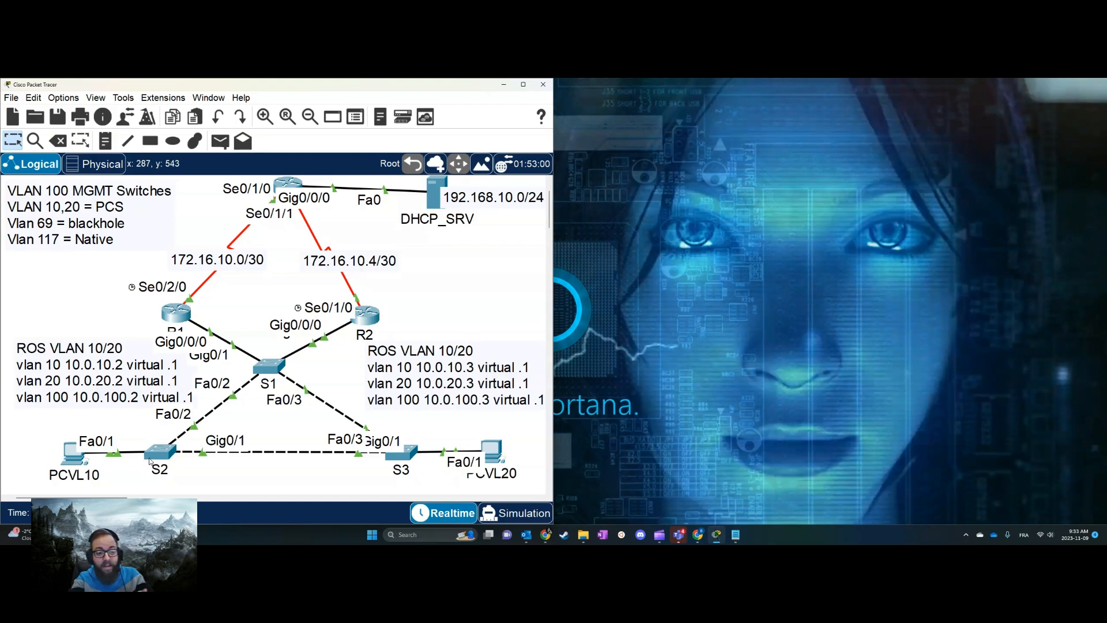
Review the default gateways, DNS servers and start IP addresses of the DHCP pools on DHCP_SRV.
{"action": "left_click", "coordinate": [436, 199]}
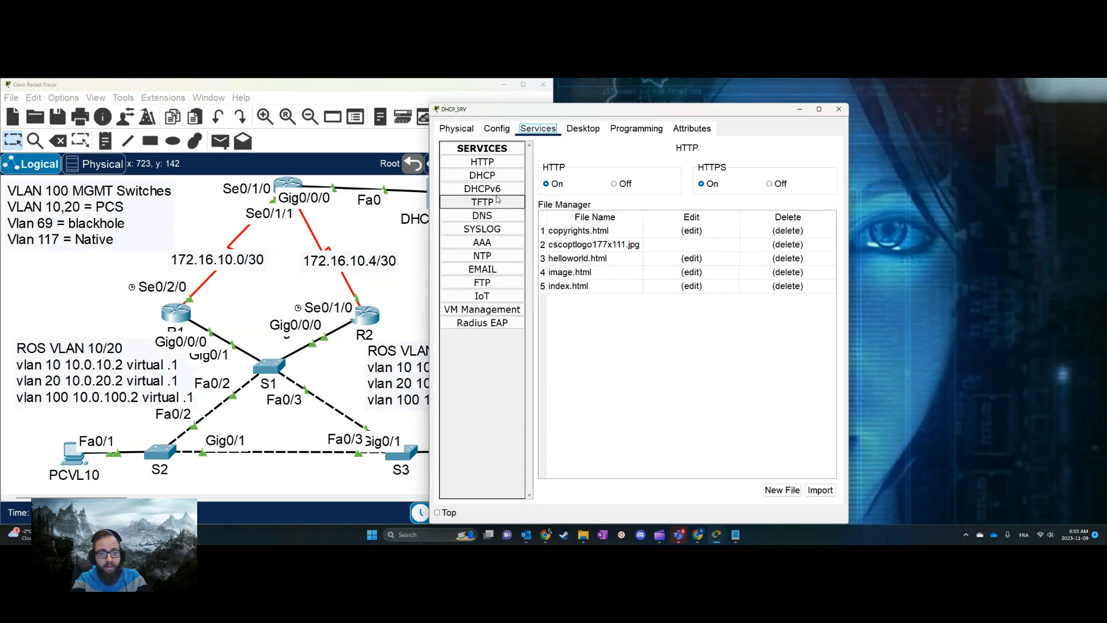
{"action": "left_click", "coordinate": [482, 189]}
{"action": "left_click", "coordinate": [483, 174]}
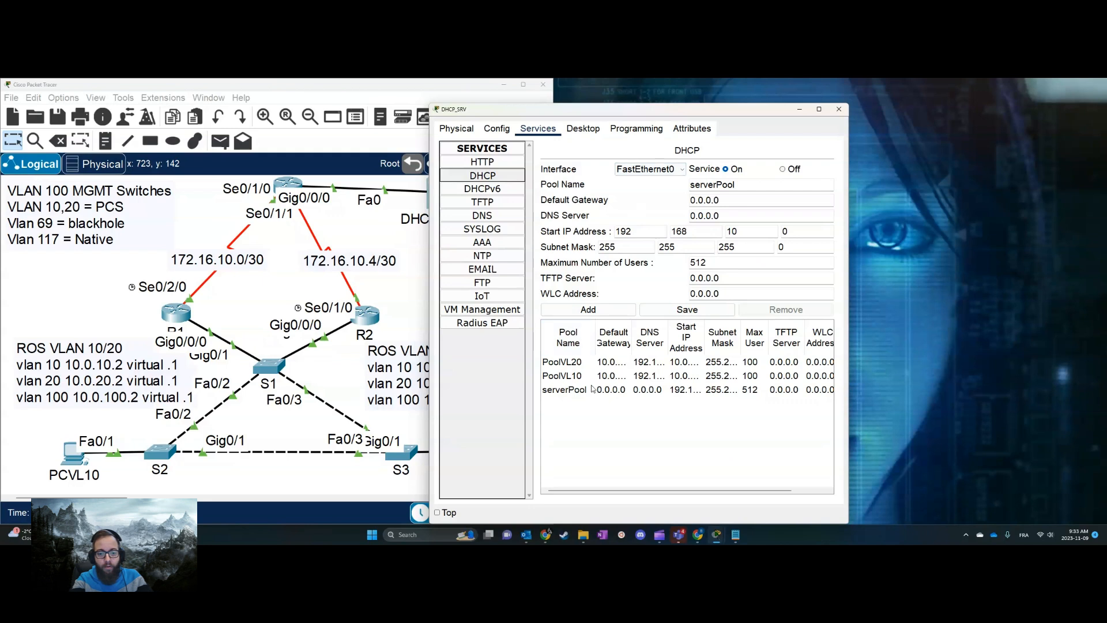
{"action": "left_click_drag", "start_coordinate": [595, 339], "coordinate": [682, 327]}
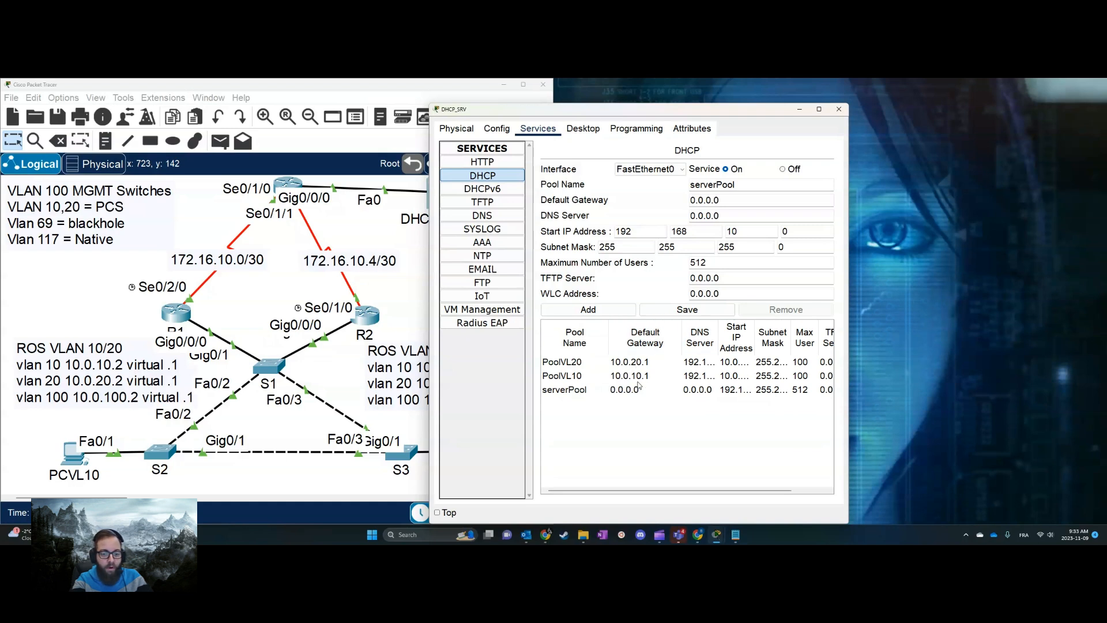
{"action": "left_click_drag", "start_coordinate": [716, 329], "coordinate": [834, 329]}
{"action": "left_click_drag", "start_coordinate": [731, 493], "coordinate": [777, 494]}
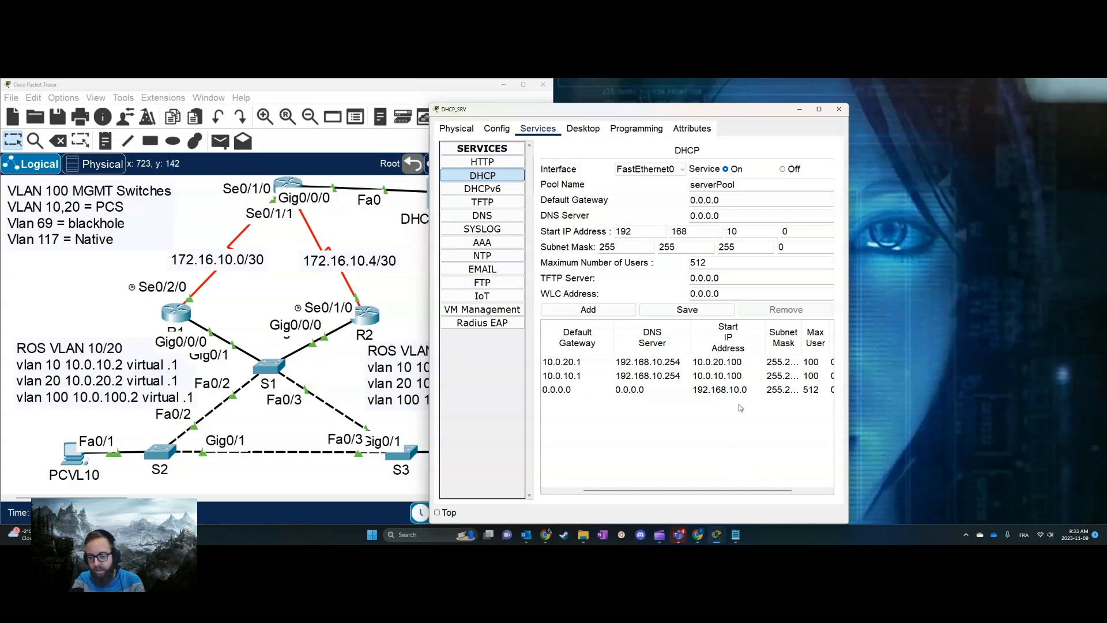
{"action": "left_click", "coordinate": [839, 110]}
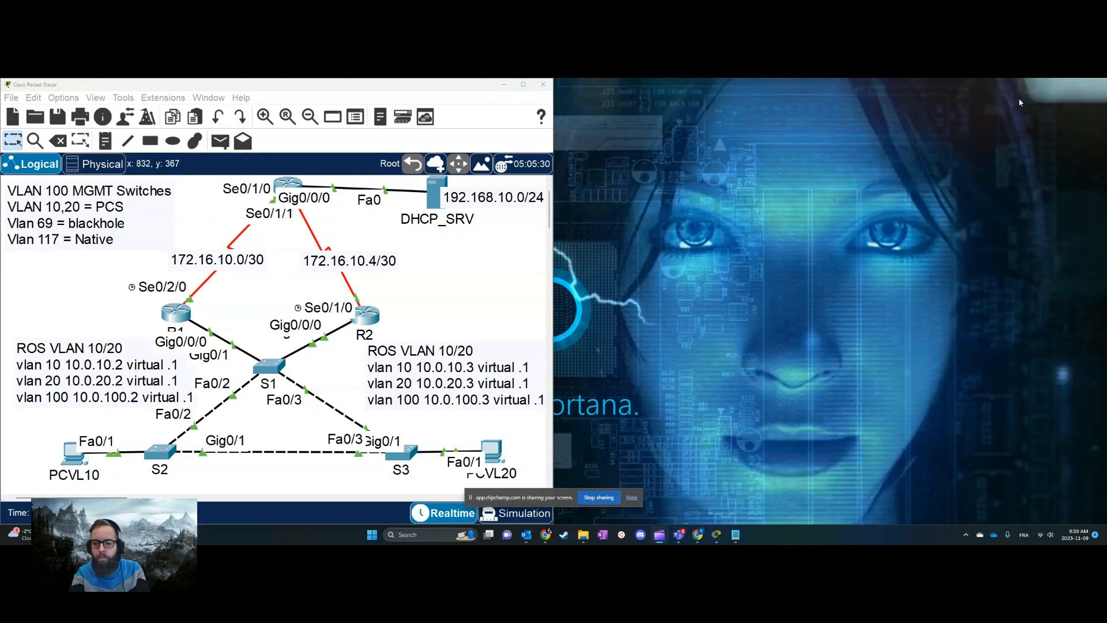
{"action": "left_click", "coordinate": [631, 497]}
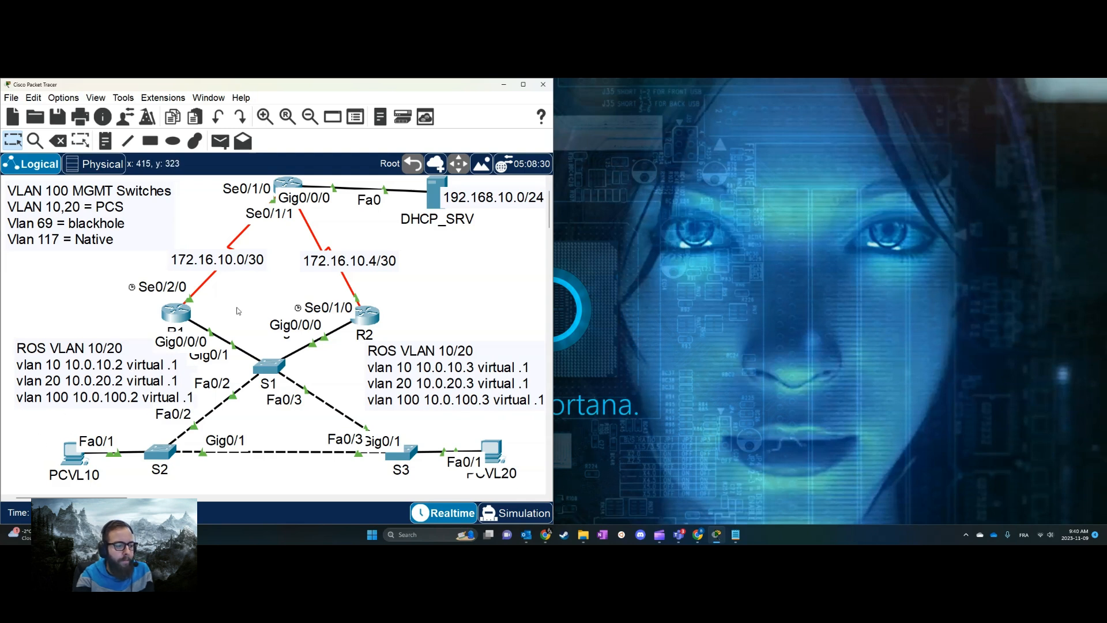
Open switch S2's command line beside the topology and start a console session at its user prompt.
{"action": "left_click", "coordinate": [160, 453]}
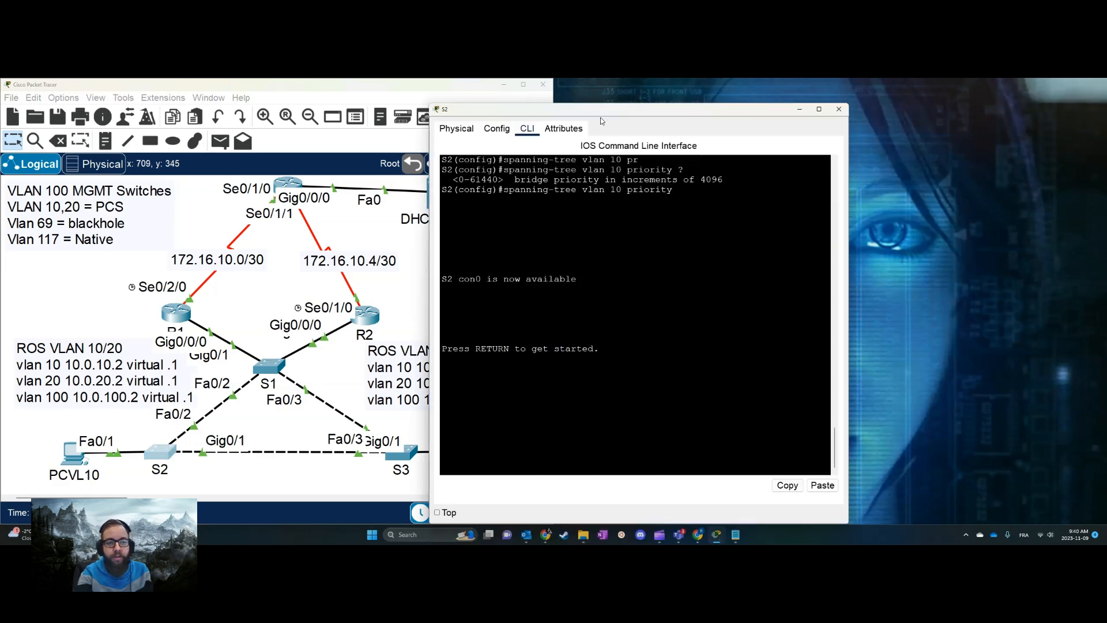
{"action": "left_click_drag", "start_coordinate": [573, 109], "coordinate": [728, 90]}
{"action": "key", "text": "Return"}
{"action": "key", "text": "Return"}
{"action": "key", "text": "Return"}
{"action": "key", "text": "Return"}
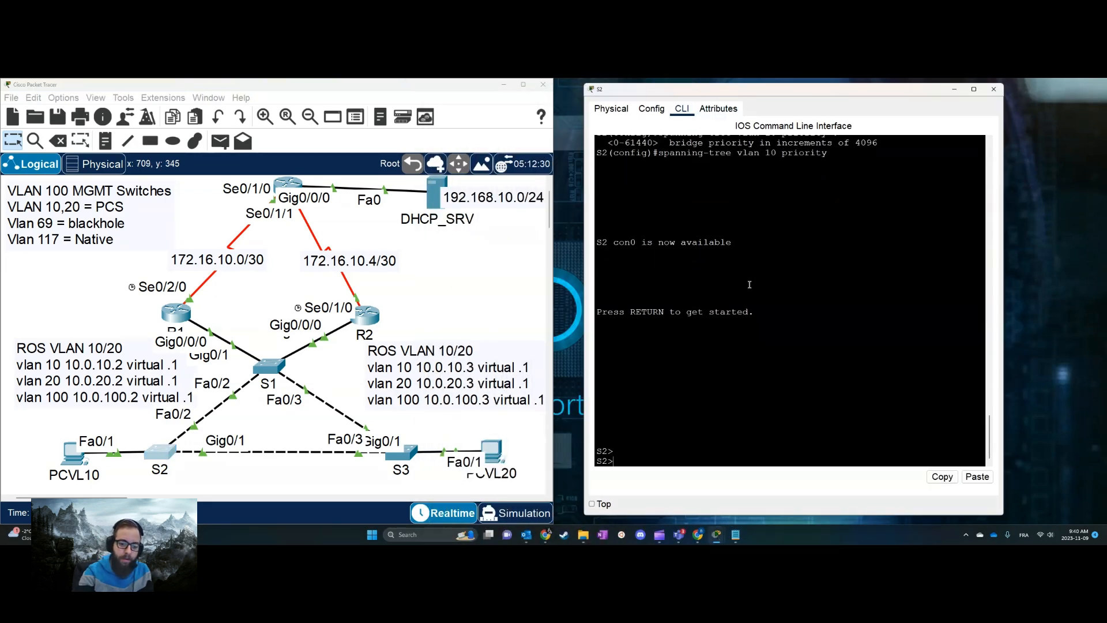
Enter privileged mode on S2 and open global configuration mode with configure terminal.
{"action": "type", "text": "en"}
{"action": "key", "text": "Return"}
{"action": "type", "text": "conf"}
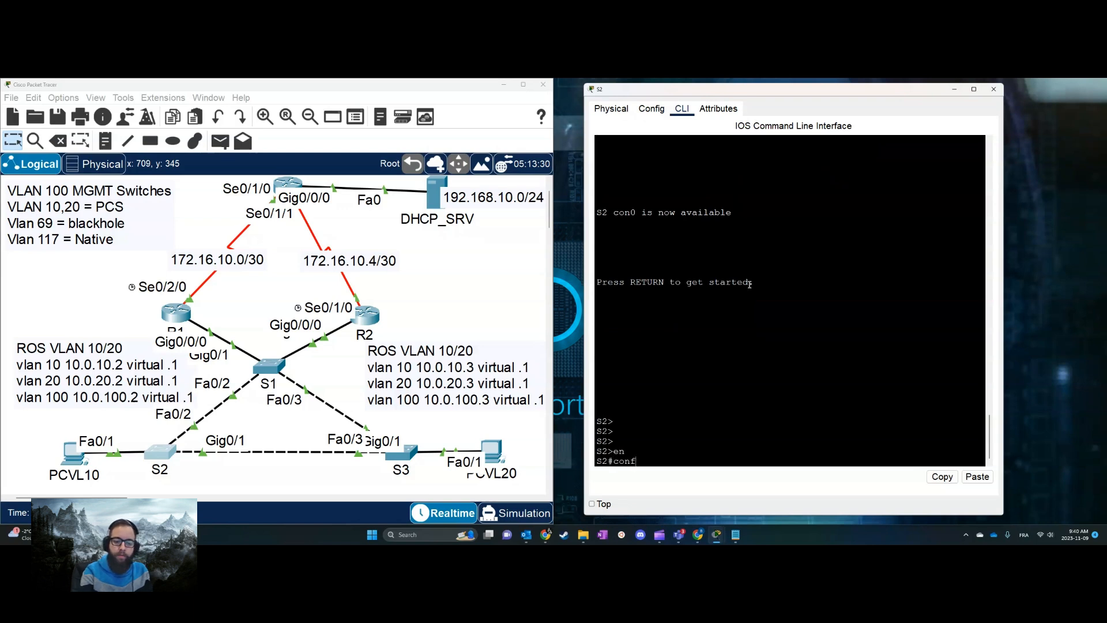
{"action": "key", "text": "Tab"}
{"action": "type", "text": "t"}
{"action": "key", "text": "Tab"}
{"action": "key", "text": "Return"}
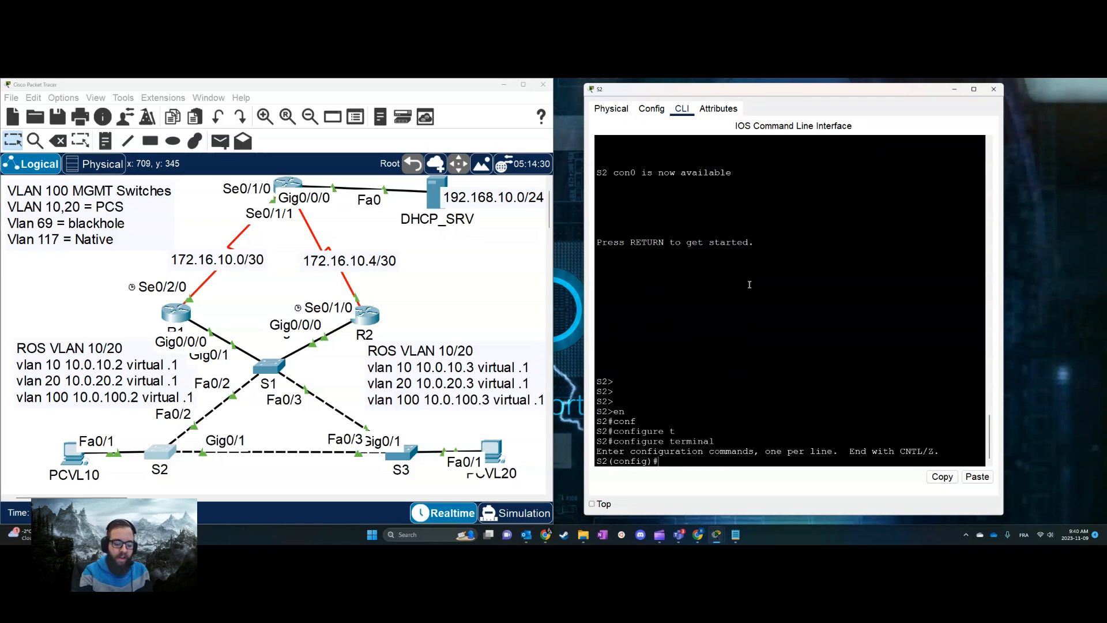
Set the switch's hostname to S2.
{"action": "type", "text": "hostname"}
{"action": "key", "text": "Tab"}
{"action": "type", "text": "S"}
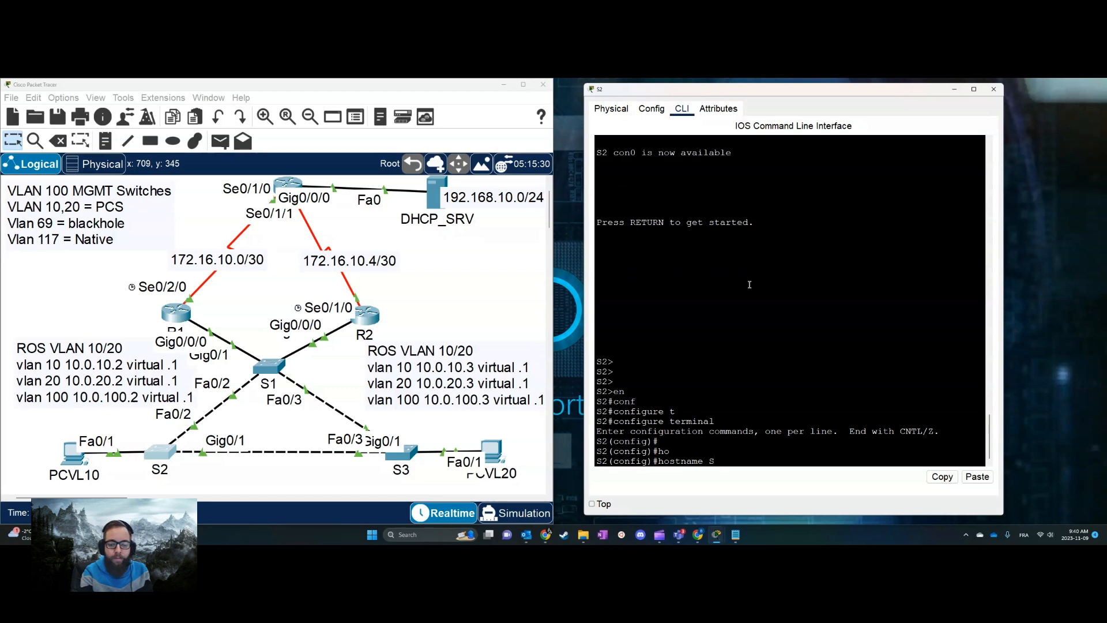
{"action": "key", "text": "Return"}
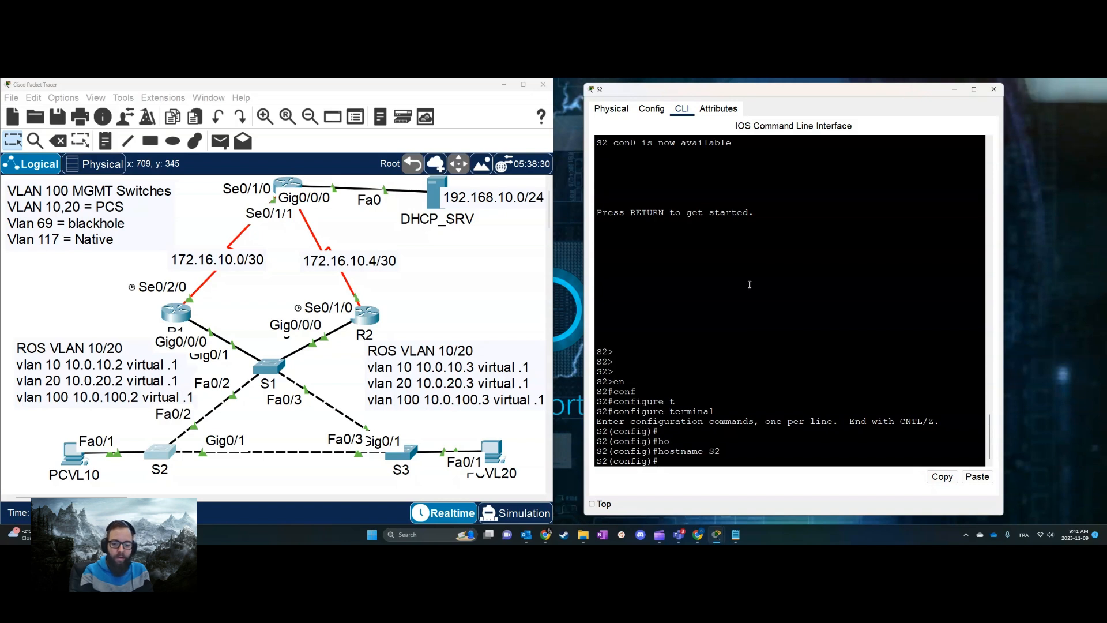
Configure interface f0/1 on S2 as an access port with switchport mode access.
{"action": "type", "text": "int"}
{"action": "key", "text": "Return"}
{"action": "type", "text": "int f0/1"}
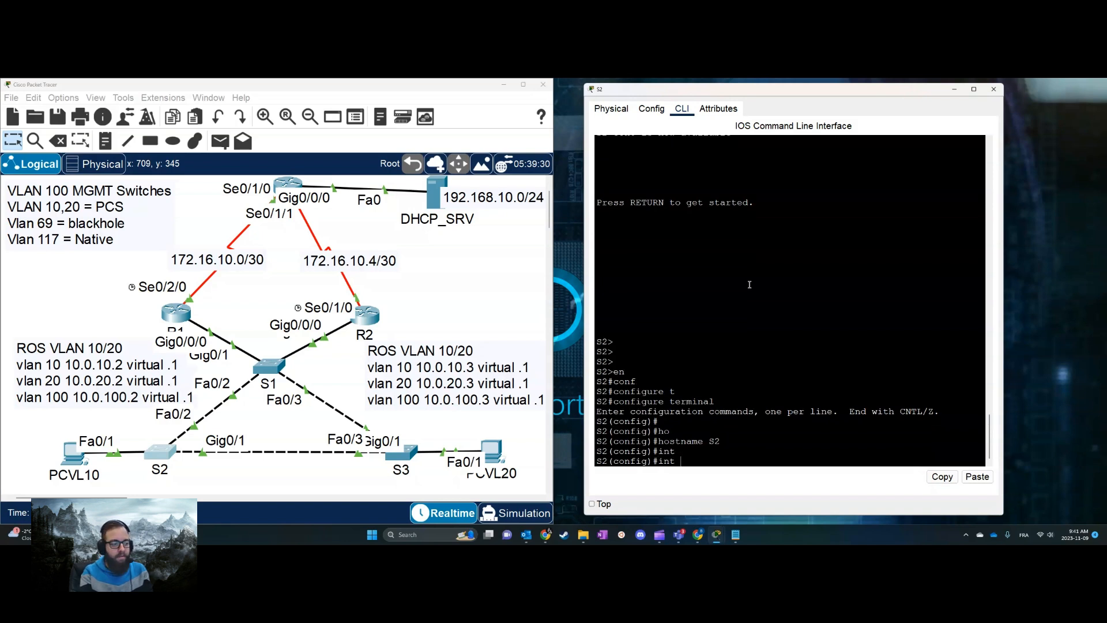
{"action": "key", "text": "Return"}
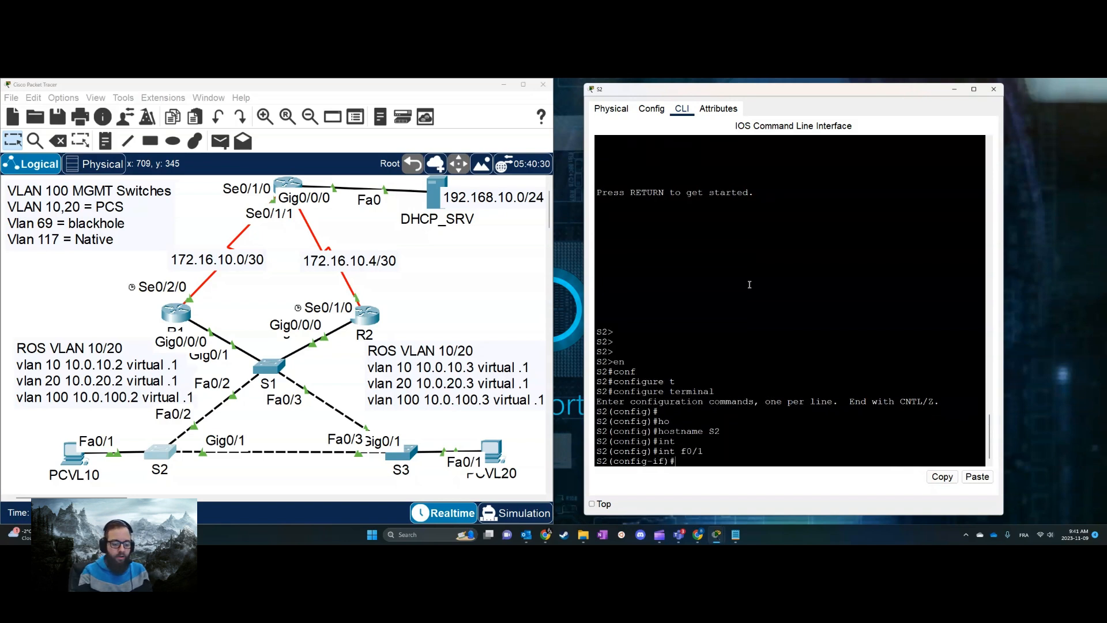
{"action": "type", "text": "sw"}
{"action": "key", "text": "Tab"}
{"action": "type", "text": "mo"}
{"action": "key", "text": "Tab"}
{"action": "type", "text": "acc"}
{"action": "key", "text": "Tab"}
{"action": "key", "text": "Return"}
Assign S2's f0/1 access port to VLAN 10 and return to global configuration mode.
{"action": "type", "text": "sw"}
{"action": "key", "text": "Tab"}
{"action": "type", "text": "acc vl 1"}
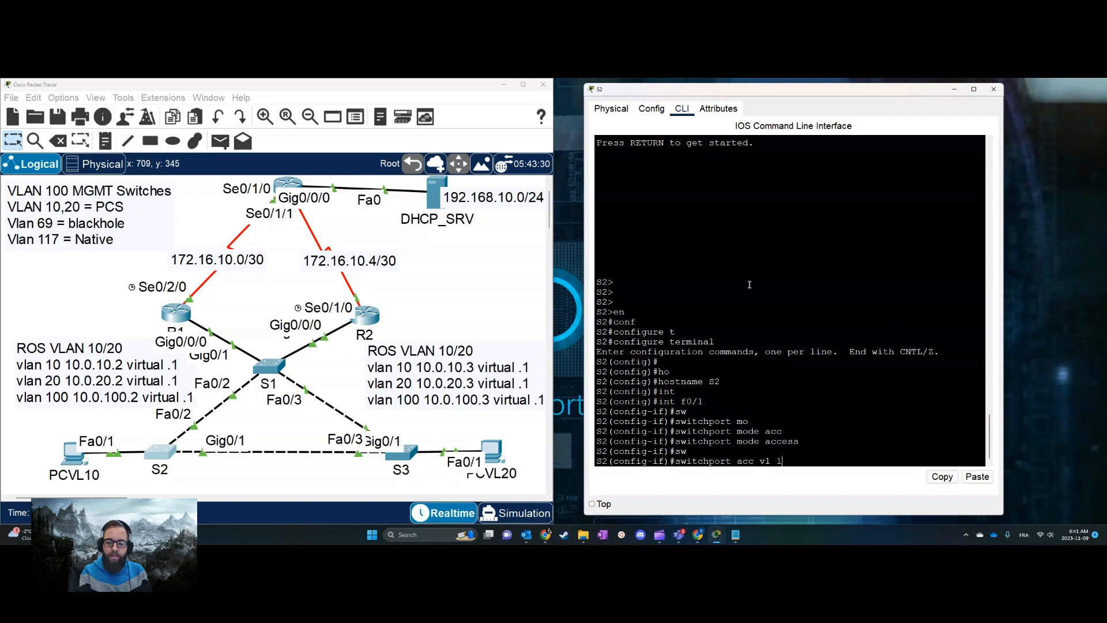
{"action": "type", "text": "0"}
{"action": "key", "text": "Return"}
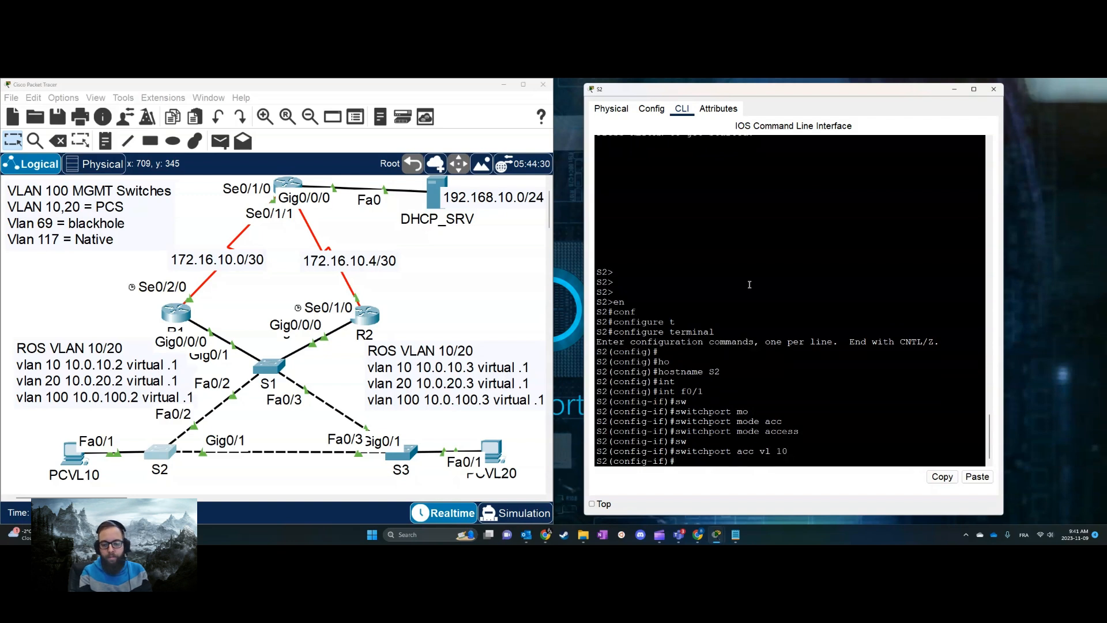
{"action": "type", "text": "ex"}
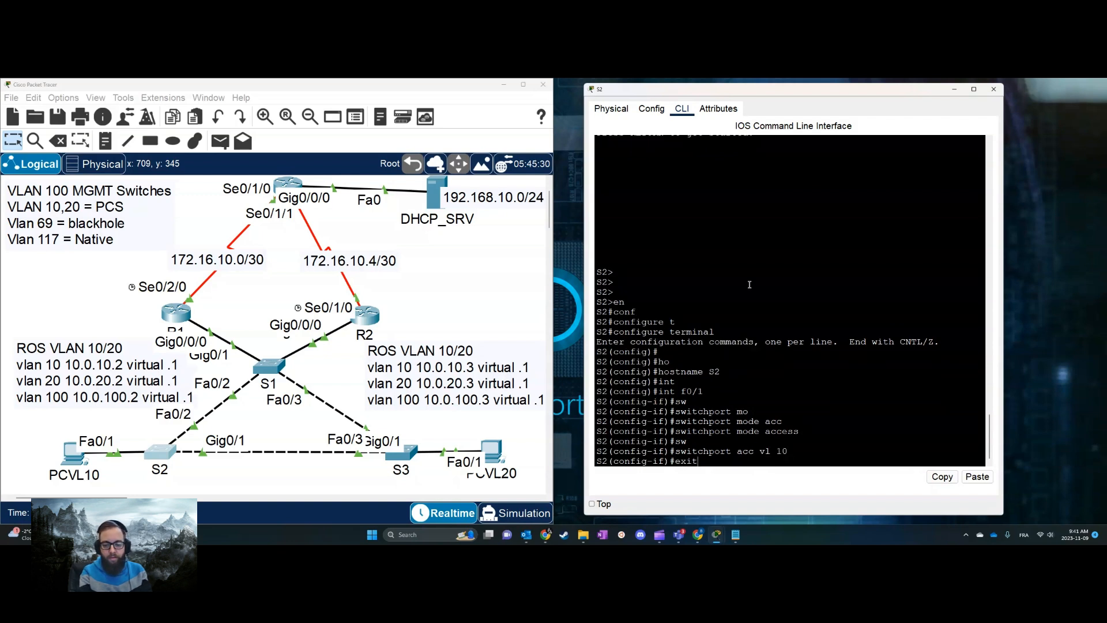
{"action": "type", "text": "it"}
{"action": "key", "text": "Return"}
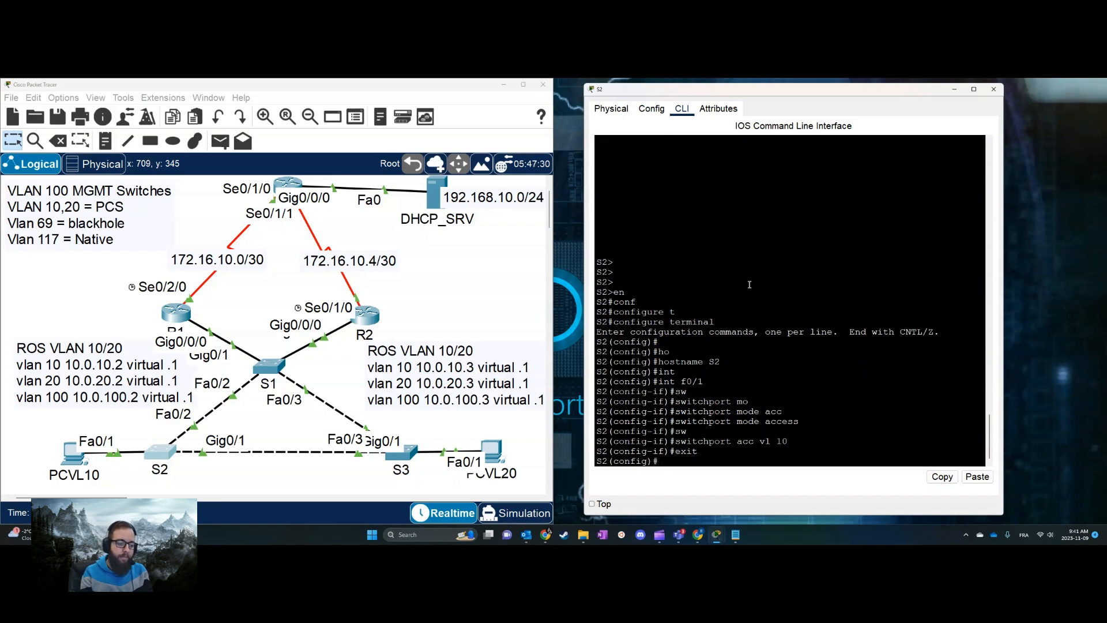
Create VLAN 10 on S2 with the vlan 10 command.
{"action": "type", "text": "vl"}
{"action": "key", "text": "Tab"}
{"action": "type", "text": "10"}
{"action": "key", "text": "Return"}
{"action": "type", "text": "exi"}
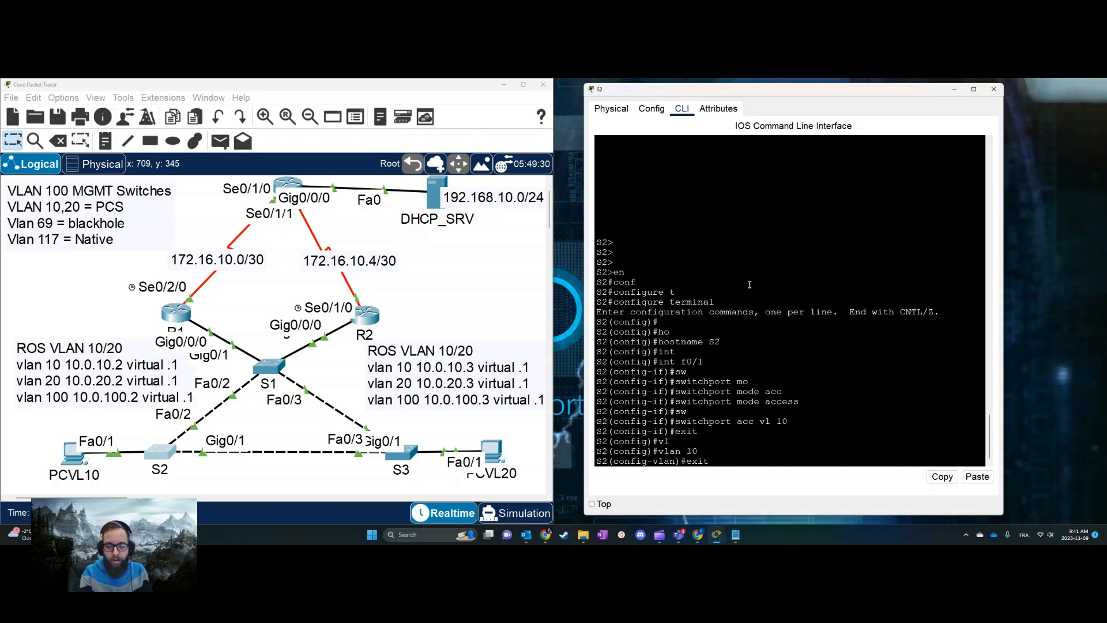
{"action": "key", "text": "Up"}
{"action": "key", "text": "Return"}
Create VLANs 20 and 100 on S2.
{"action": "key", "text": "Up"}
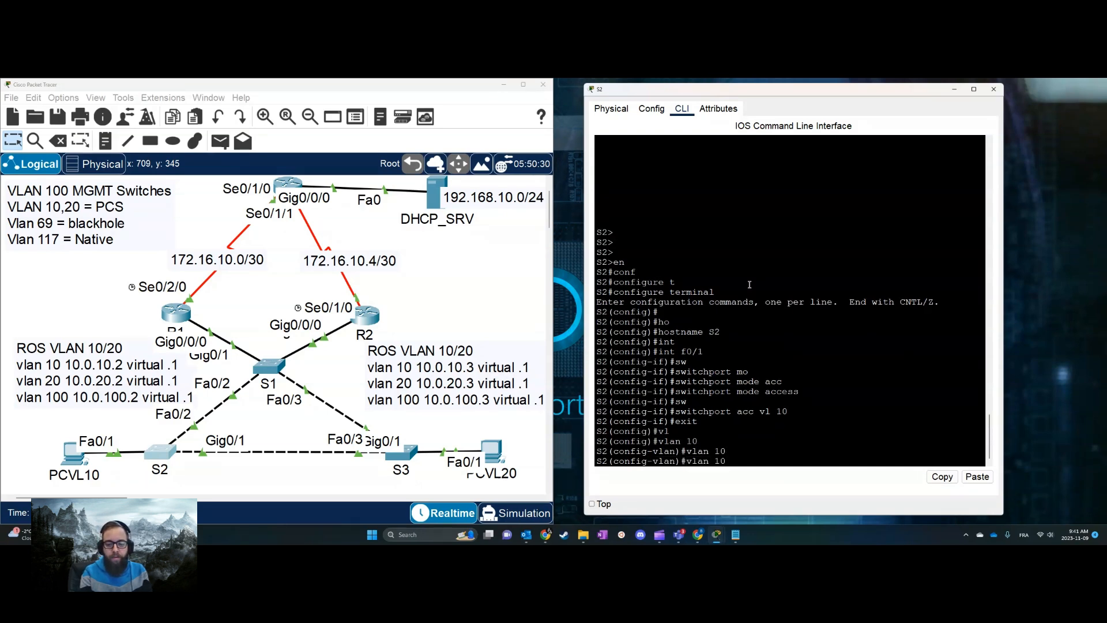
{"action": "type", "text": "20"}
{"action": "key", "text": "Return"}
{"action": "key", "text": "Up"}
{"action": "key", "text": "BackSpace"}
{"action": "key", "text": "BackSpace"}
{"action": "type", "text": "100"}
{"action": "key", "text": "Return"}
Create VLAN 69 for the blackhole and VLAN 117 for native traffic on S2.
{"action": "key", "text": "Up"}
{"action": "key", "text": "BackSpace"}
{"action": "key", "text": "BackSpace"}
{"action": "key", "text": "BackSpace"}
{"action": "type", "text": "69"}
{"action": "key", "text": "Return"}
{"action": "key", "text": "Up"}
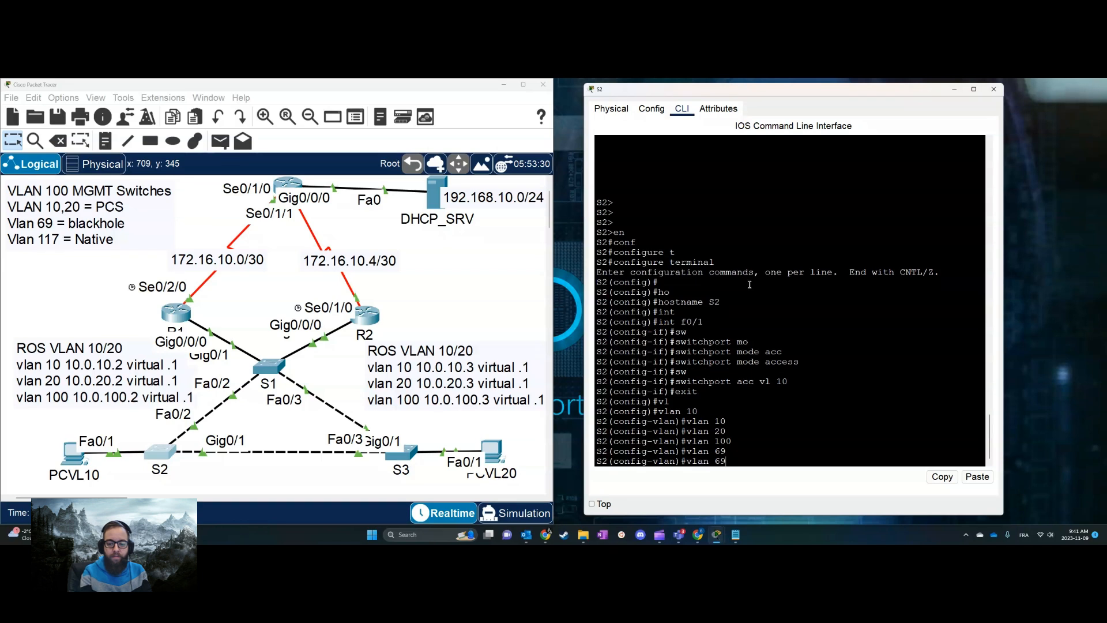
{"action": "key", "text": "BackSpace"}
{"action": "type", "text": "117"}
{"action": "key", "text": "Return"}
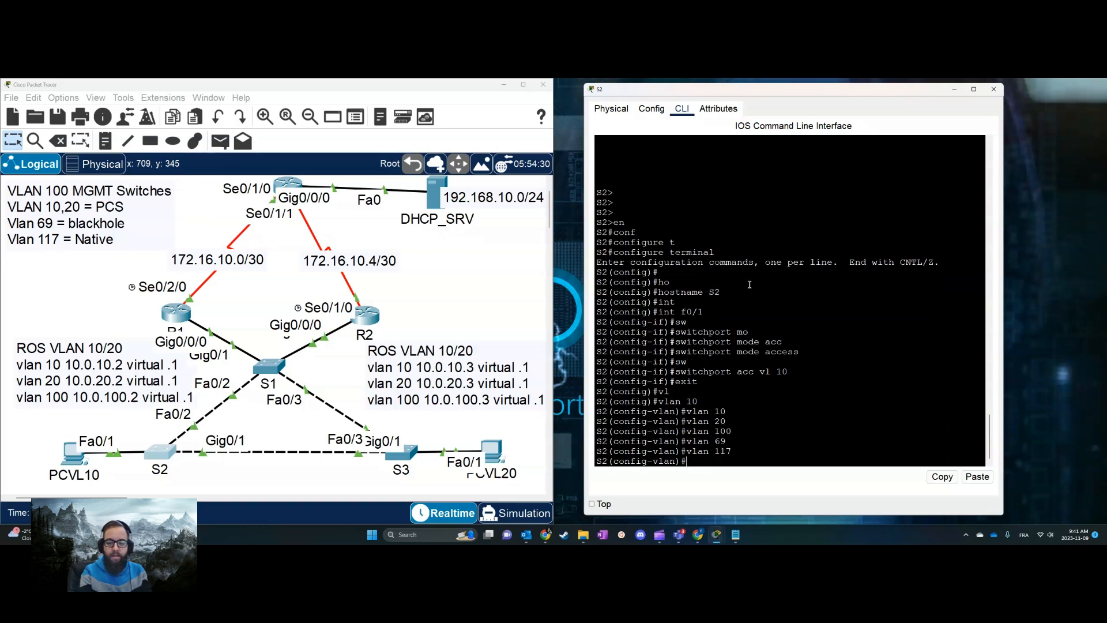
Show S2's VLAN table with do sh vla and examine the VLAN names and port assignments.
{"action": "type", "text": "do sh run"}
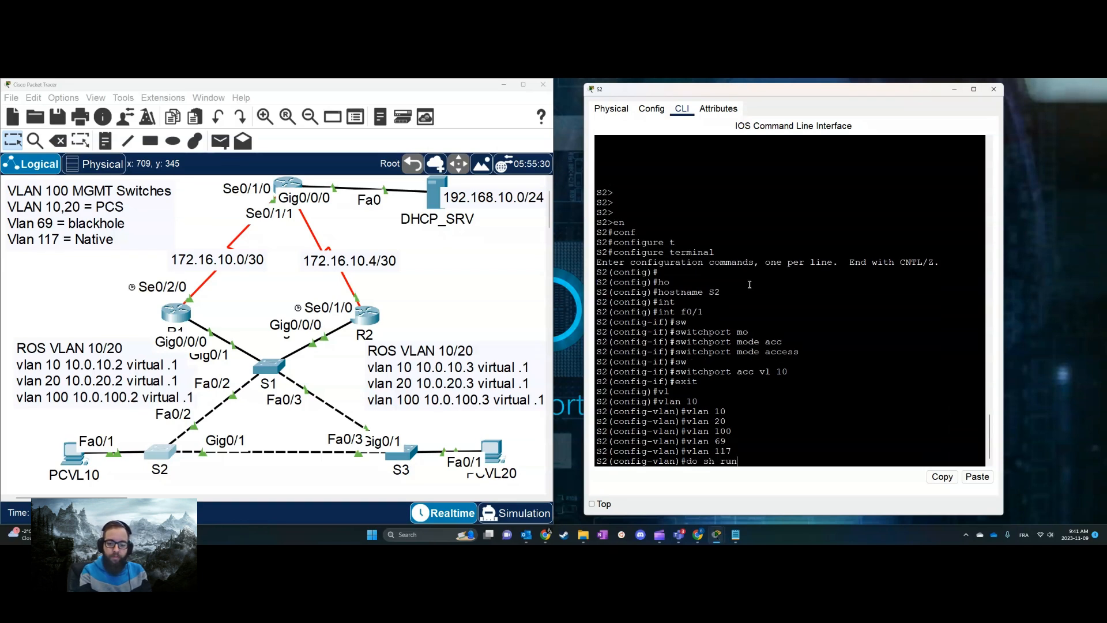
{"action": "type", "text": "la"}
{"action": "key", "text": "Return"}
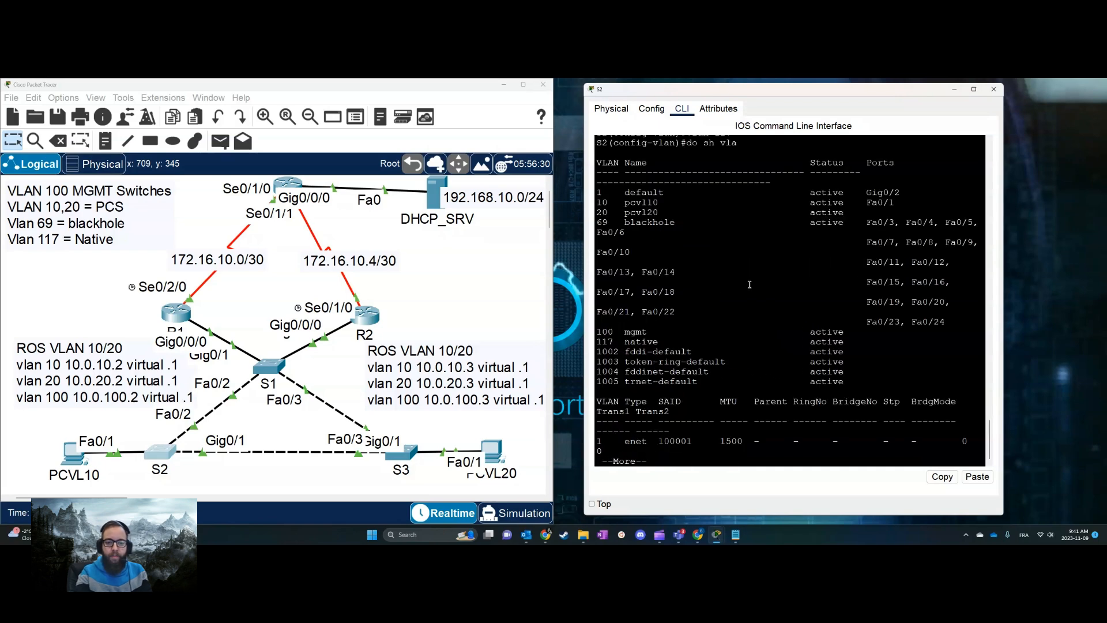
{"action": "left_click_drag", "start_coordinate": [598, 202], "coordinate": [684, 203]}
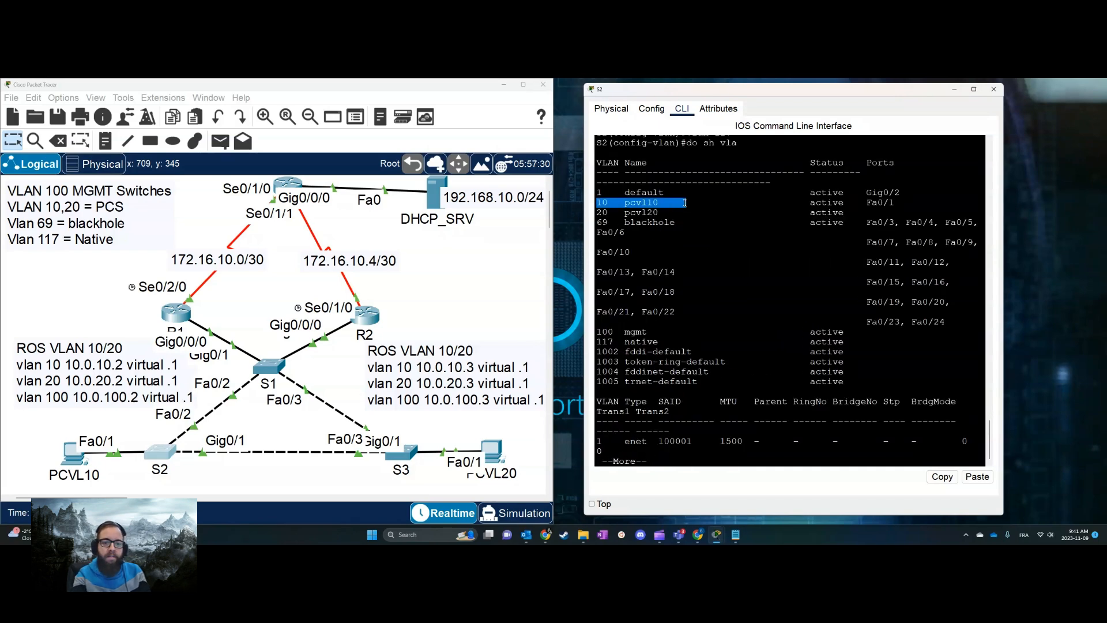
{"action": "left_click_drag", "start_coordinate": [596, 222], "coordinate": [680, 226]}
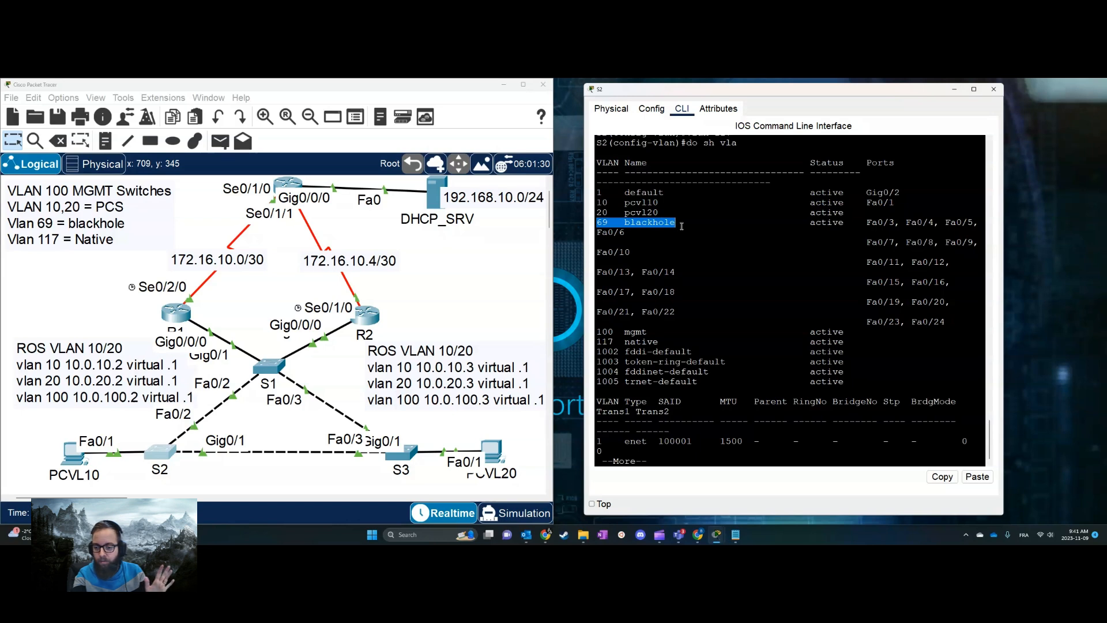
{"action": "left_click_drag", "start_coordinate": [597, 232], "coordinate": [696, 235]}
{"action": "left_click", "coordinate": [610, 333]}
{"action": "left_click_drag", "start_coordinate": [597, 328], "coordinate": [695, 333]}
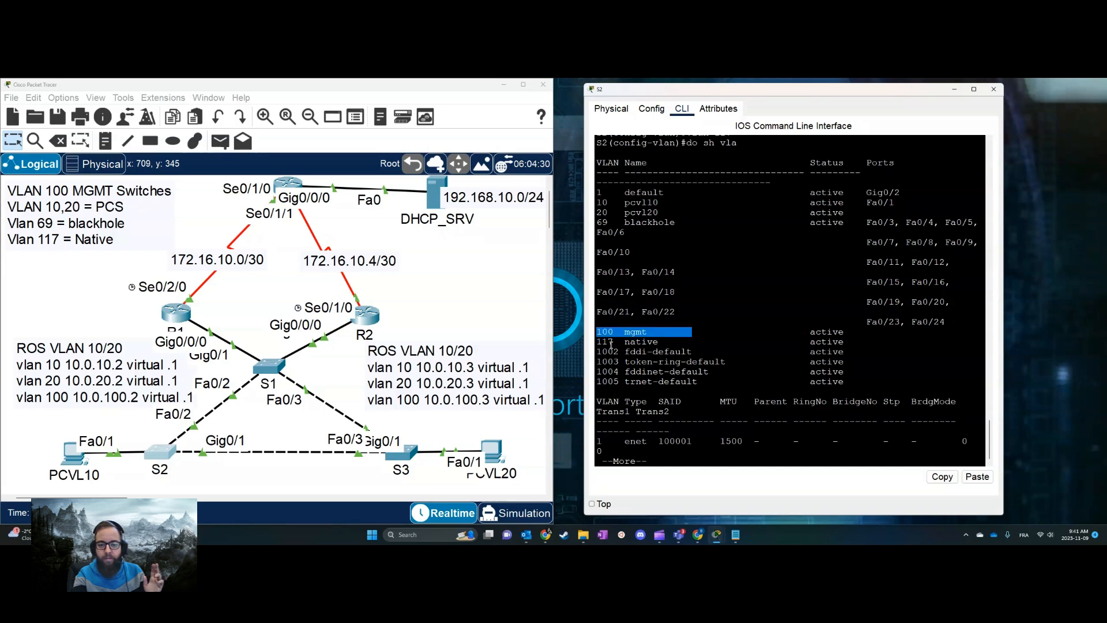
{"action": "left_click_drag", "start_coordinate": [602, 341], "coordinate": [703, 341]}
{"action": "left_click", "coordinate": [742, 341]}
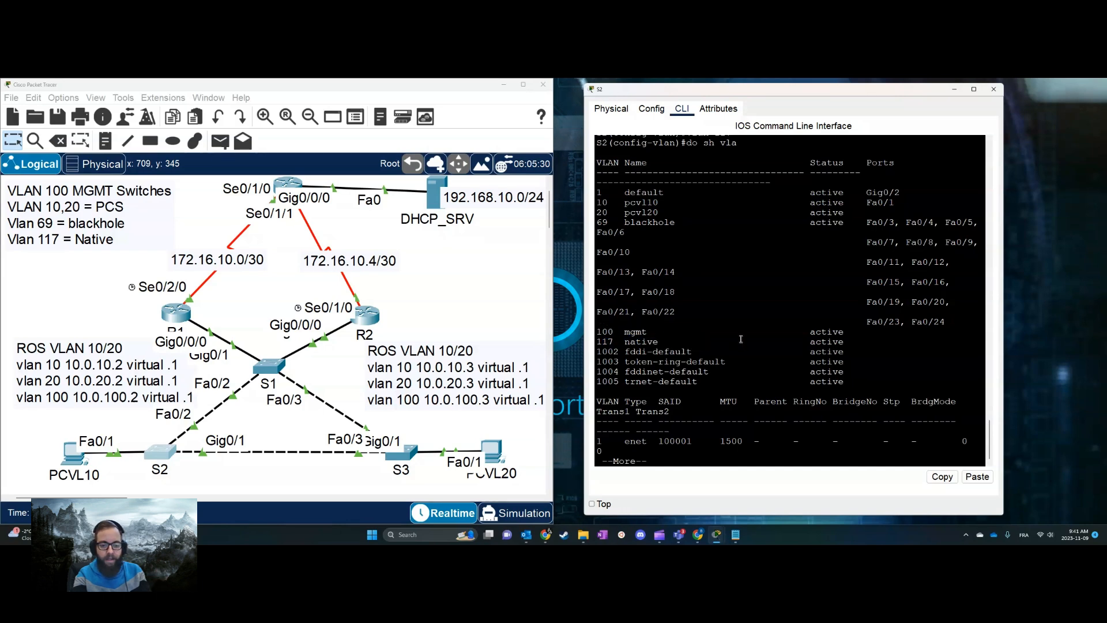
{"action": "key", "text": "q"}
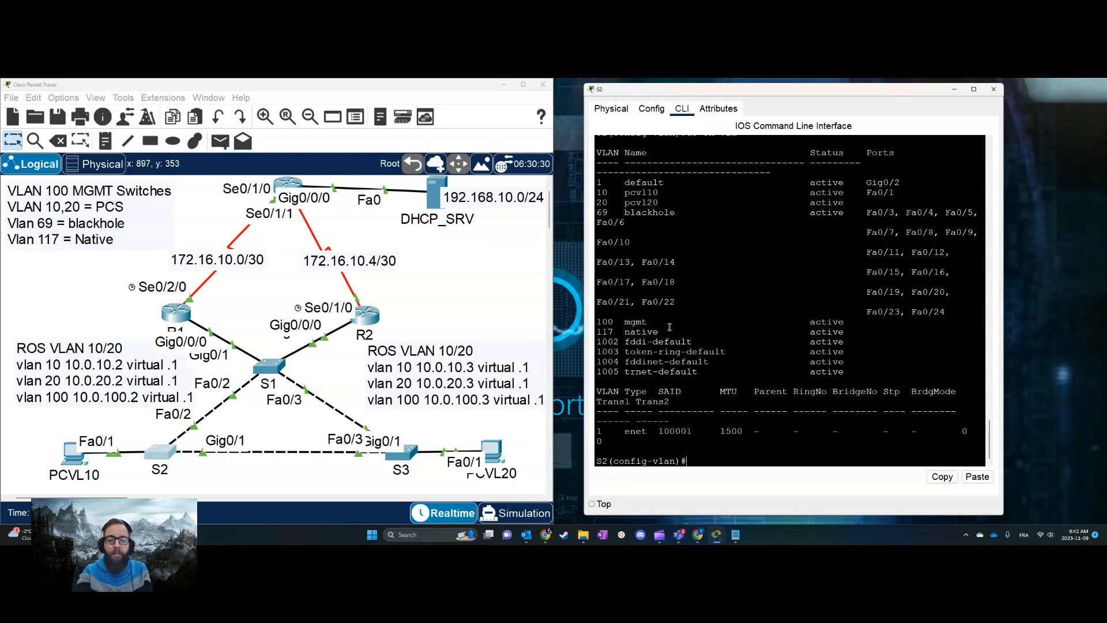
Leave VLAN configuration on S2 and return to global configuration mode.
{"action": "left_click", "coordinate": [258, 427]}
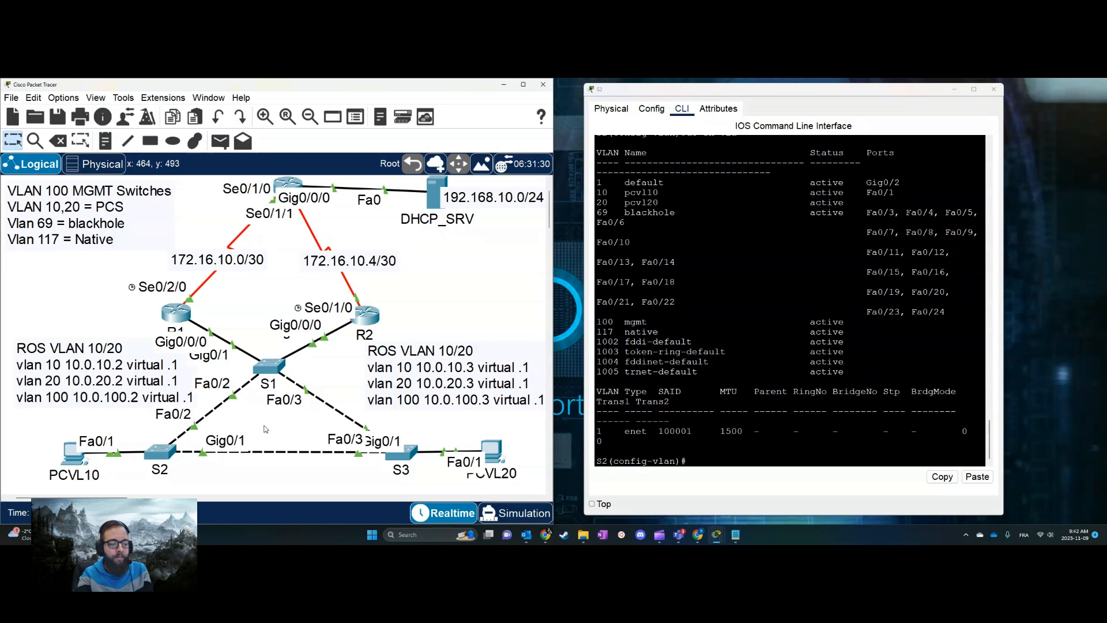
{"action": "left_click", "coordinate": [787, 411]}
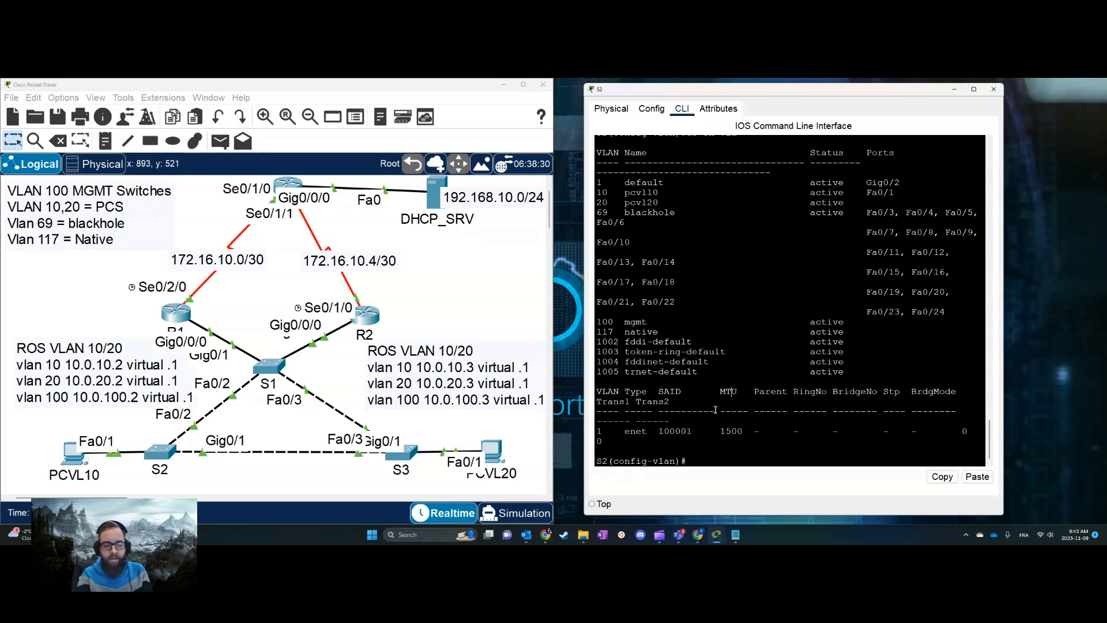
{"action": "key", "text": "Return"}
{"action": "key", "text": "Return"}
{"action": "key", "text": "Return"}
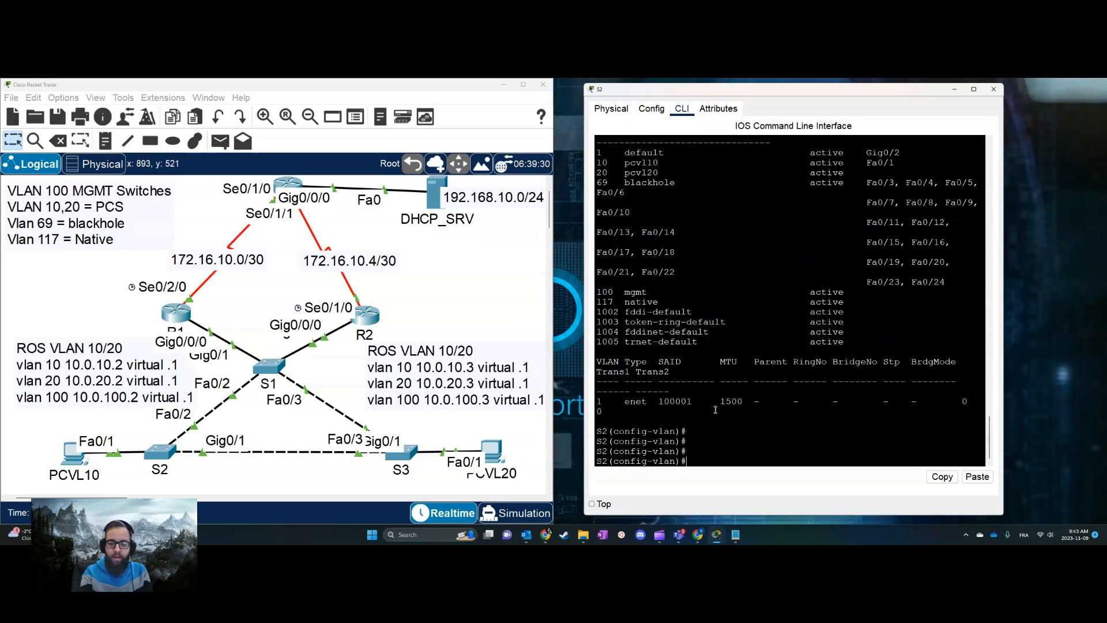
{"action": "type", "text": "exit"}
{"action": "key", "text": "Return"}
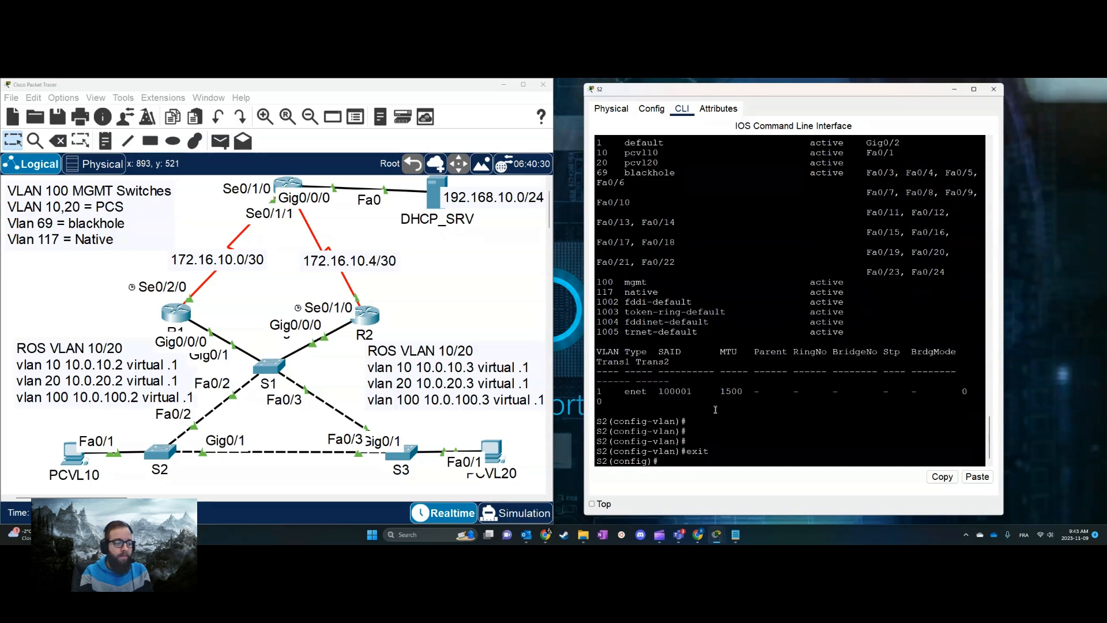
{"action": "type", "text": "int"}
{"action": "key", "text": "Tab"}
{"action": "type", "text": "ra"}
{"action": "key", "text": "Tab"}
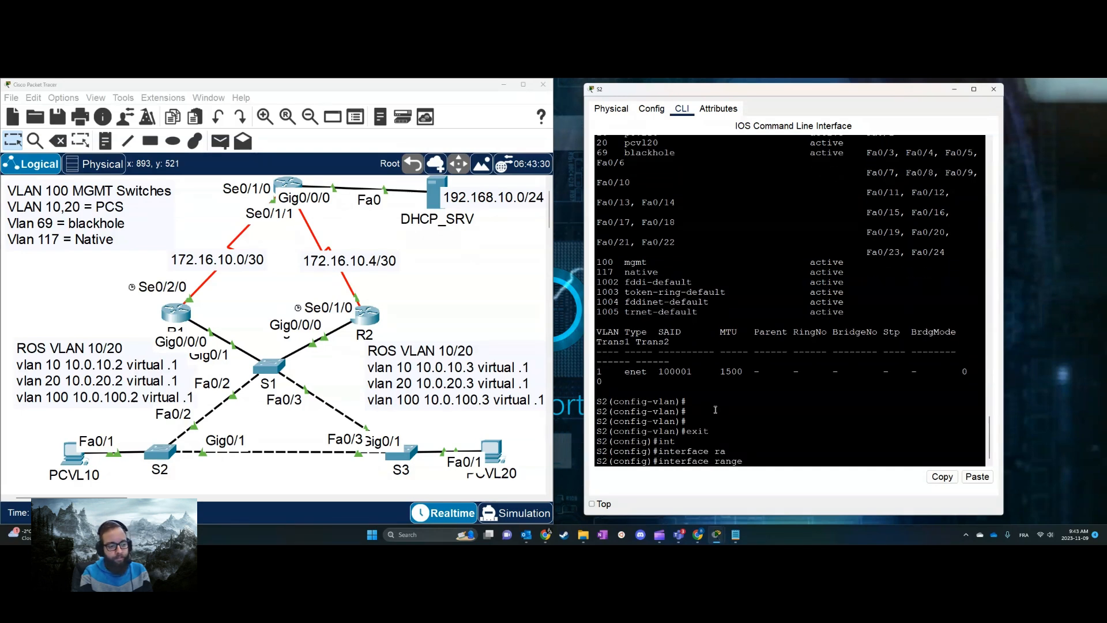
{"action": "key", "text": "BackSpace"}
{"action": "key", "text": "BackSpace"}
{"action": "key", "text": "BackSpace"}
{"action": "key", "text": "BackSpace"}
{"action": "key", "text": "BackSpace"}
{"action": "key", "text": "BackSpace"}
{"action": "key", "text": "BackSpace"}
{"action": "key", "text": "BackSpace"}
{"action": "key", "text": "BackSpace"}
{"action": "key", "text": "BackSpace"}
{"action": "key", "text": "BackSpace"}
{"action": "key", "text": "BackSpace"}
{"action": "key", "text": "BackSpace"}
{"action": "key", "text": "BackSpace"}
{"action": "key", "text": "BackSpace"}
{"action": "key", "text": "BackSpace"}
Enter interface f0/2 on S2 and set its switchport mode to trunk.
{"action": "type", "text": "int"}
{"action": "key", "text": "Tab"}
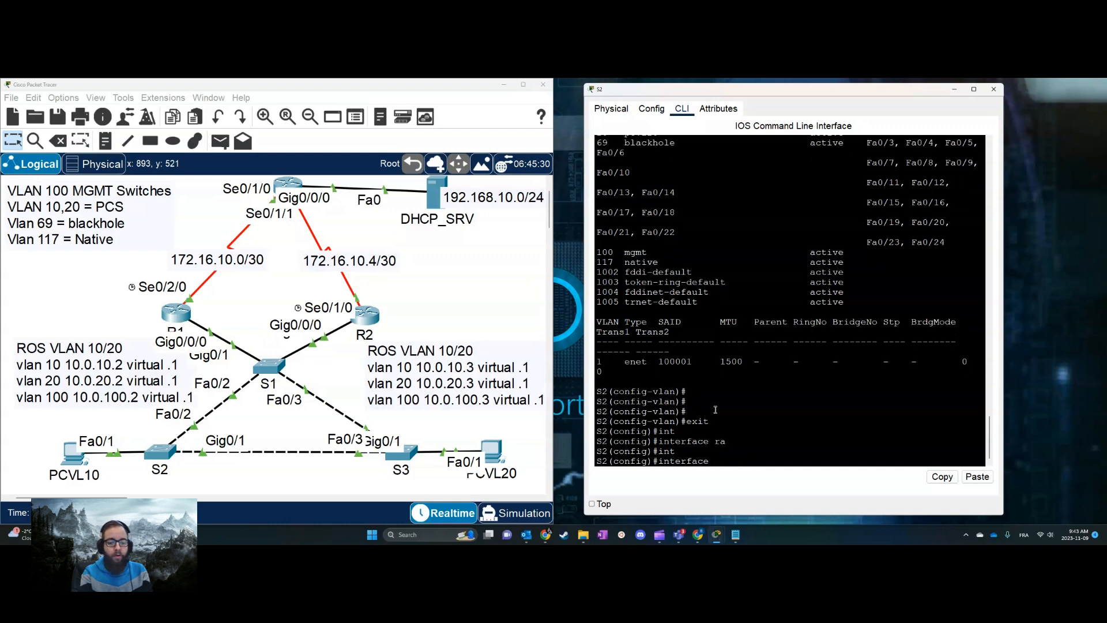
{"action": "type", "text": "f"}
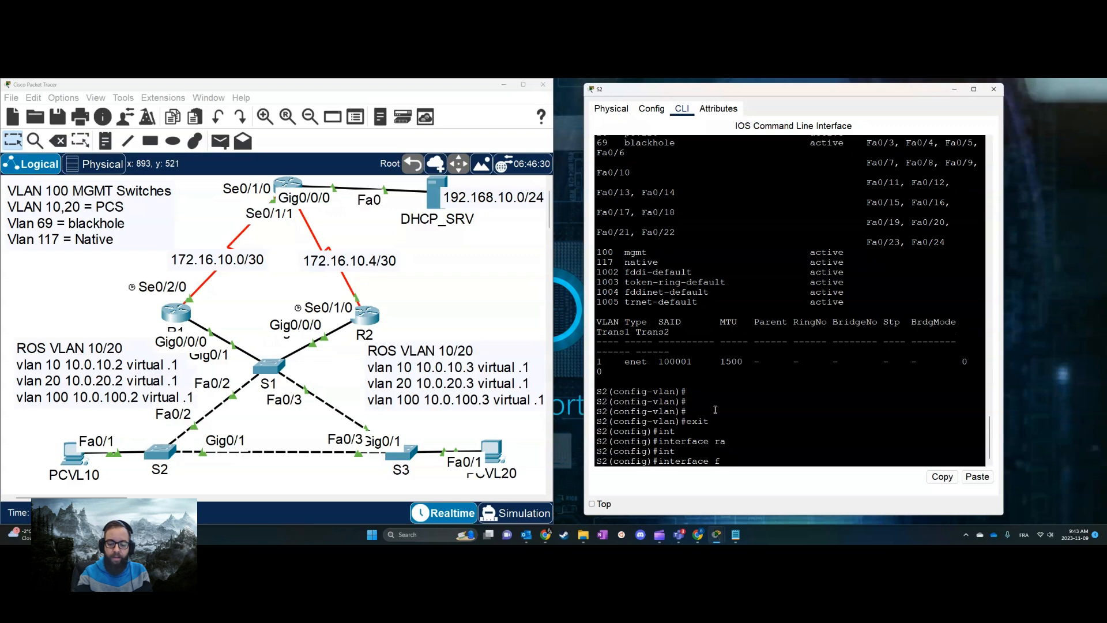
{"action": "type", "text": "0/2"}
{"action": "key", "text": "Return"}
{"action": "type", "text": "sw"}
{"action": "key", "text": "Tab"}
{"action": "type", "text": "mo"}
{"action": "key", "text": "Tab"}
{"action": "type", "text": "tr"}
{"action": "key", "text": "Tab"}
{"action": "key", "text": "Return"}
Set the trunk's native VLAN to 117 on S2's interface f0/2.
{"action": "type", "text": "sw"}
{"action": "key", "text": "Tab"}
{"action": "type", "text": "tr "}
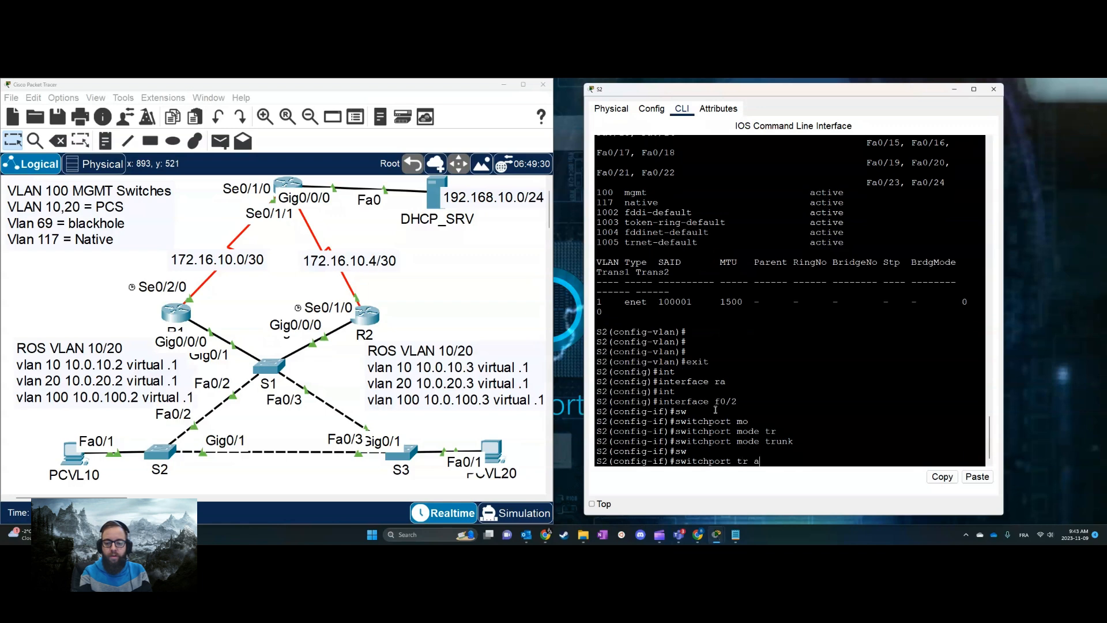
{"action": "type", "text": "n"}
{"action": "key", "text": "Tab"}
{"action": "type", "text": "vl all"}
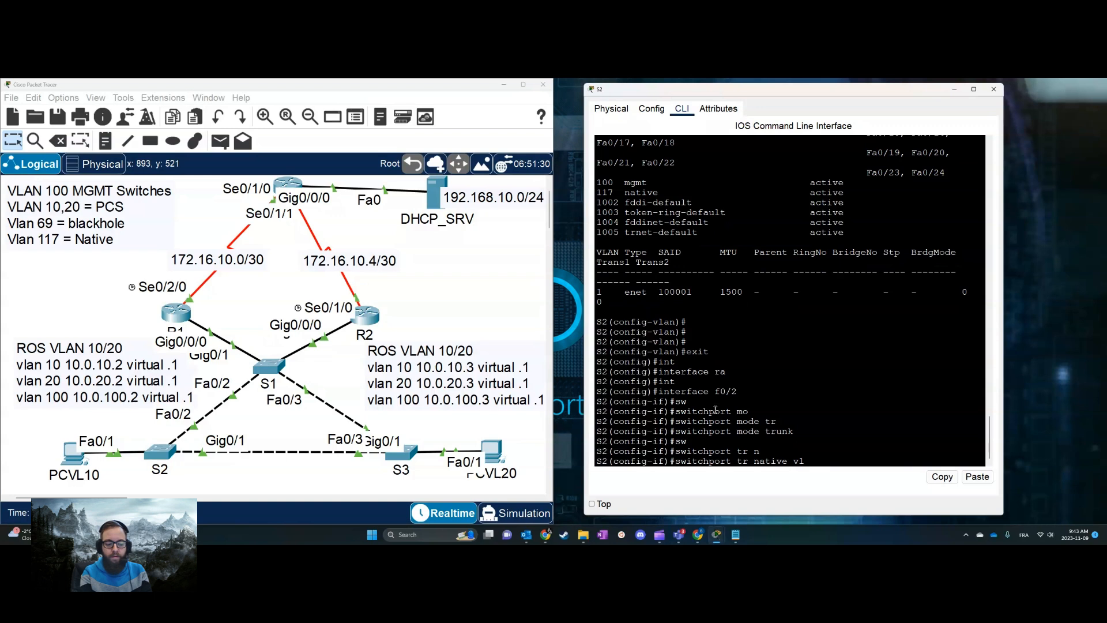
{"action": "key", "text": "Return"}
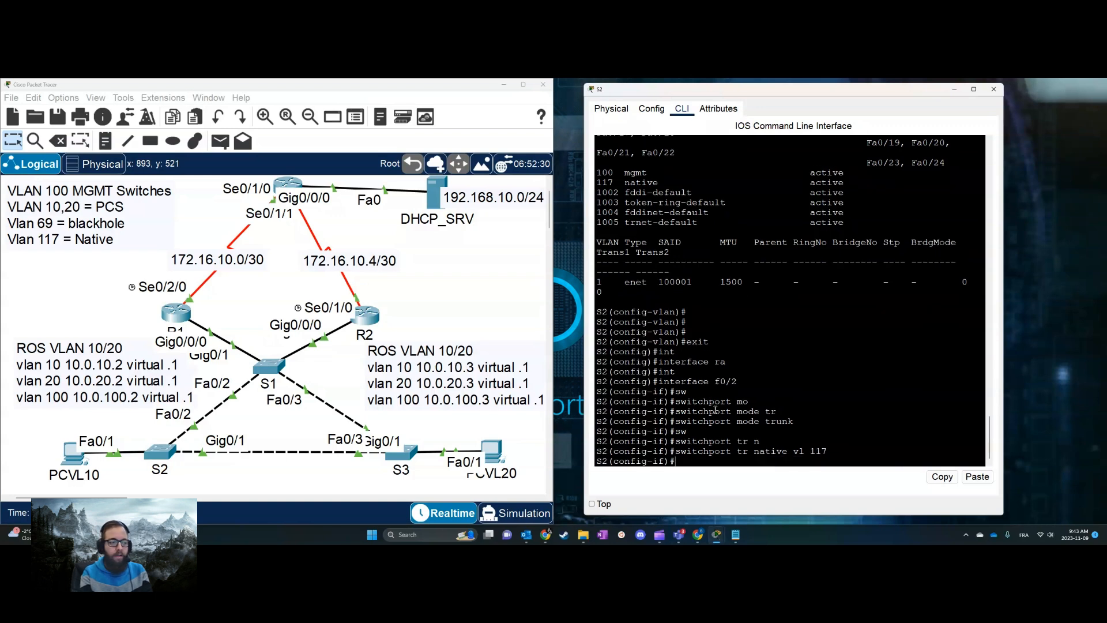
Allow only VLANs 10, 20 and 100 on the f0/2 trunk of S2.
{"action": "type", "text": "s"}
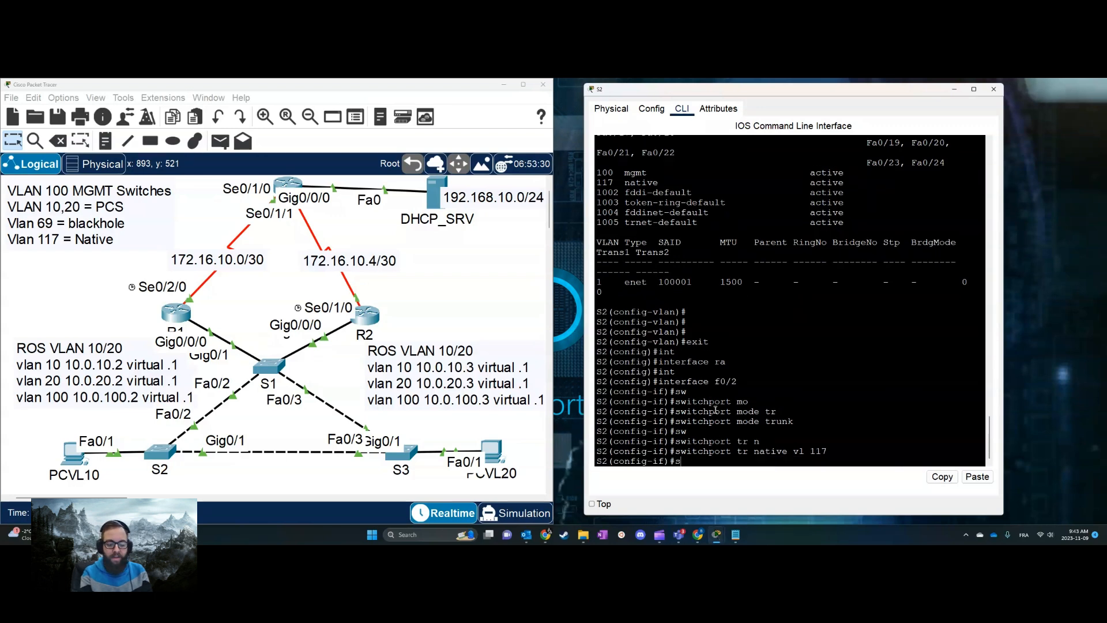
{"action": "type", "text": "witchport t"}
{"action": "key", "text": "Tab"}
{"action": "type", "text": "tr"}
{"action": "key", "text": "Tab"}
{"action": "type", "text": "all"}
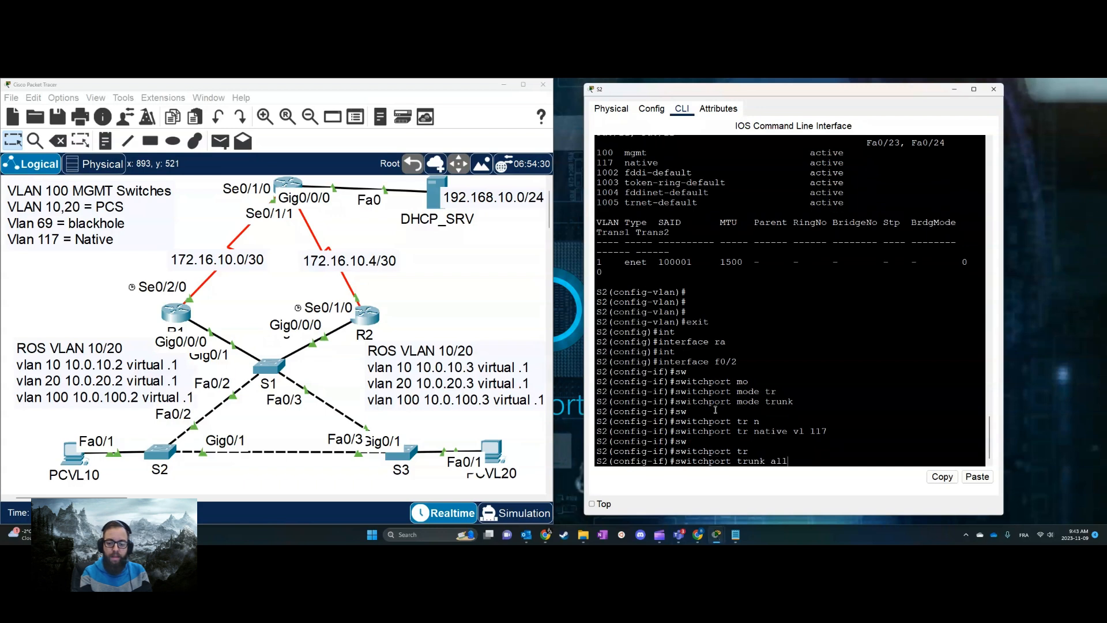
{"action": "key", "text": "Tab"}
{"action": "type", "text": "vl"}
{"action": "key", "text": "Tab"}
{"action": "type", "text": "10,"}
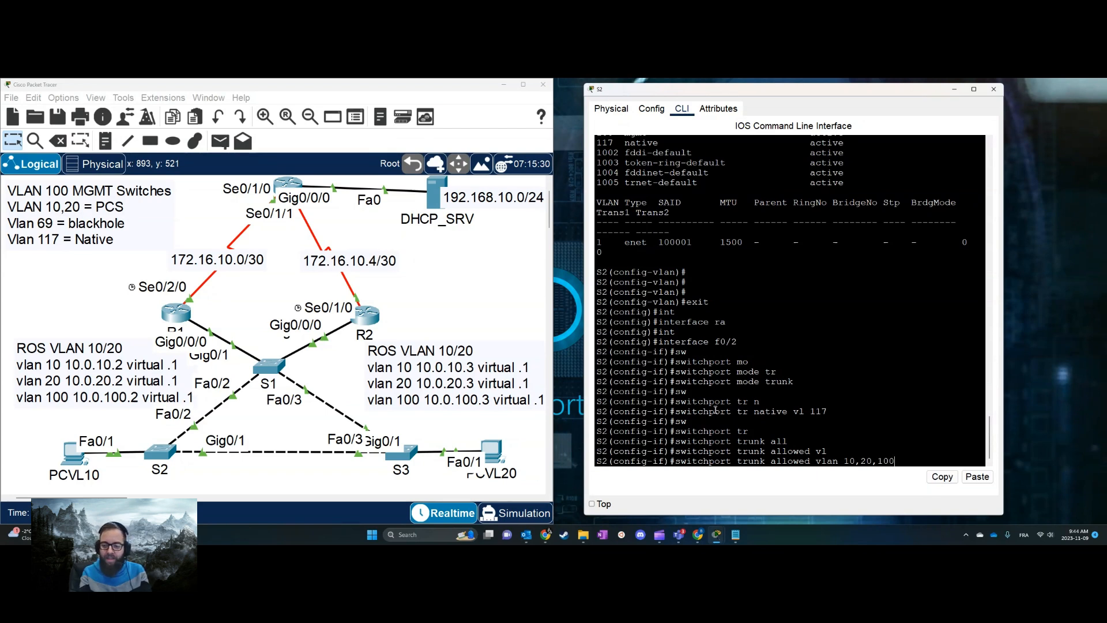
{"action": "key", "text": "Return"}
Give S2's interface f0/2 the description TrunkS1.
{"action": "type", "text": "des"}
{"action": "key", "text": "Tab"}
{"action": "type", "text": "T"}
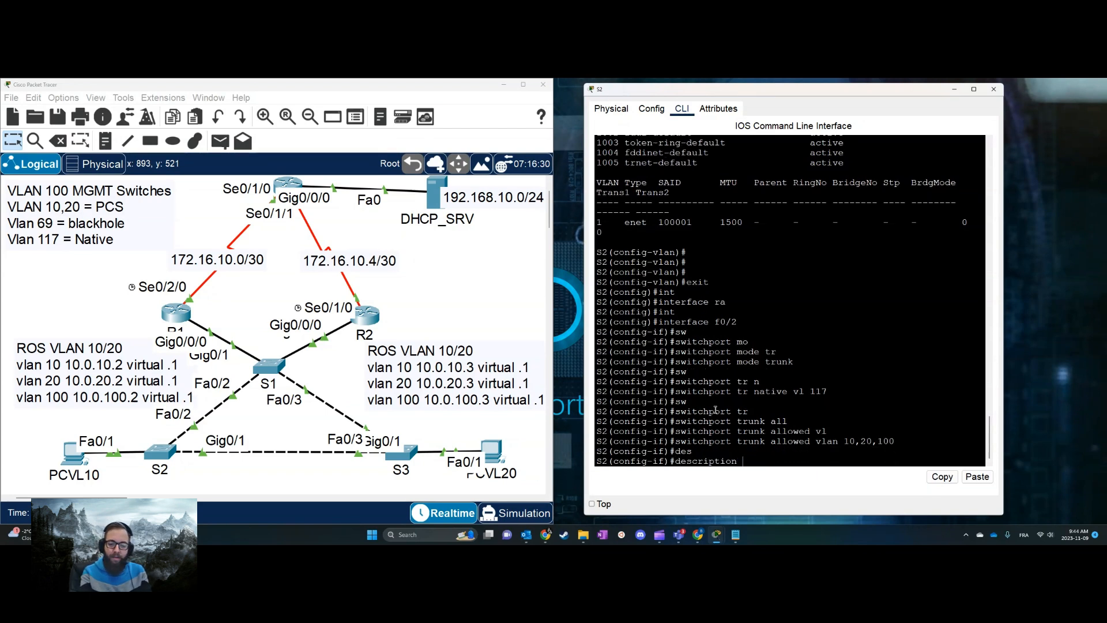
{"action": "type", "text": "Tru"}
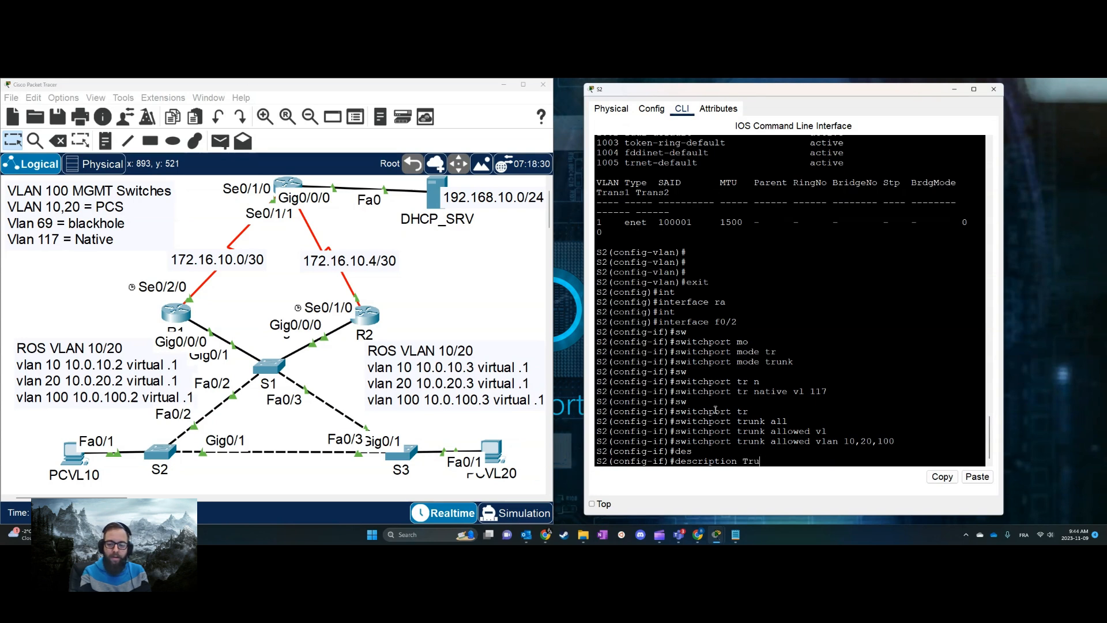
{"action": "type", "text": "nkR"}
{"action": "key", "text": "BackSpace"}
{"action": "type", "text": "S"}
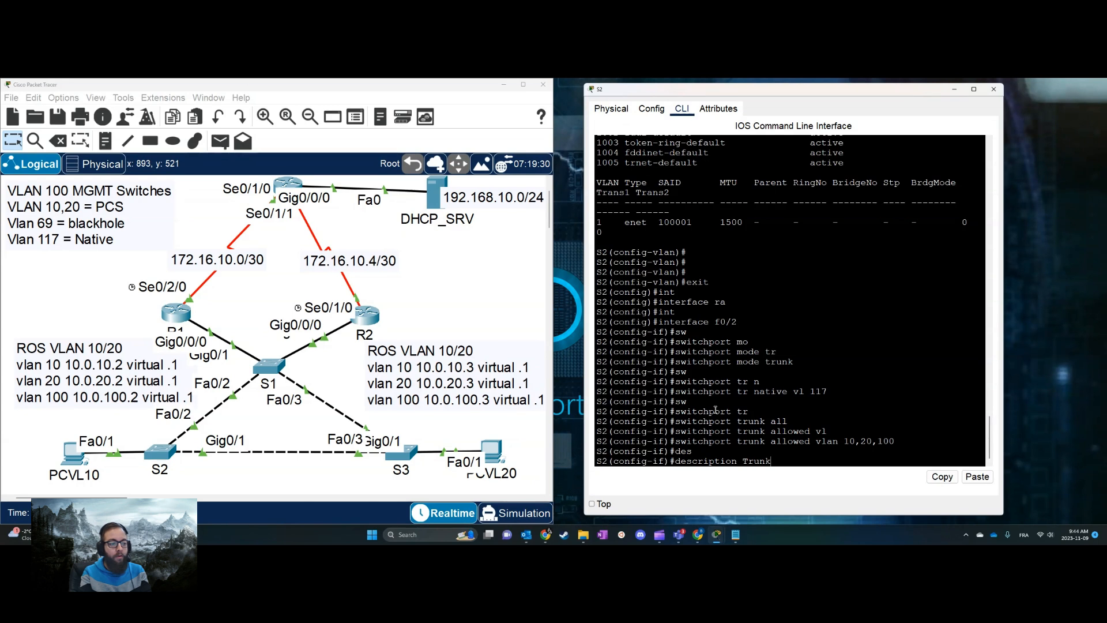
{"action": "type", "text": "1"}
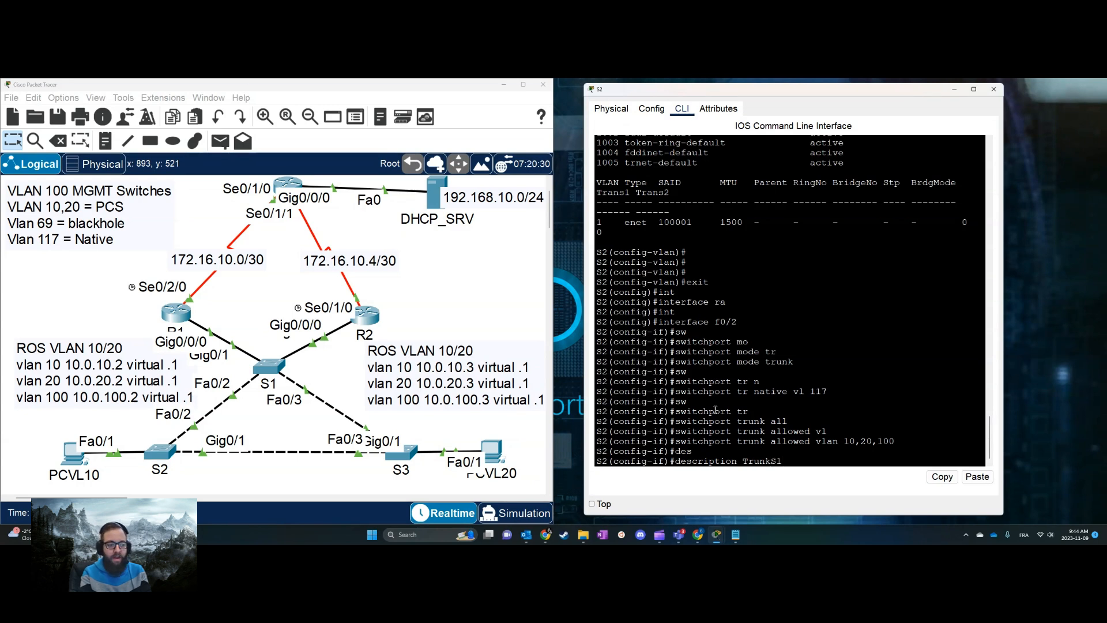
{"action": "key", "text": "Return"}
Show S2's running configuration with do sh run and examine the access and port-security settings of FastEthernet0/1.
{"action": "type", "text": "dop"}
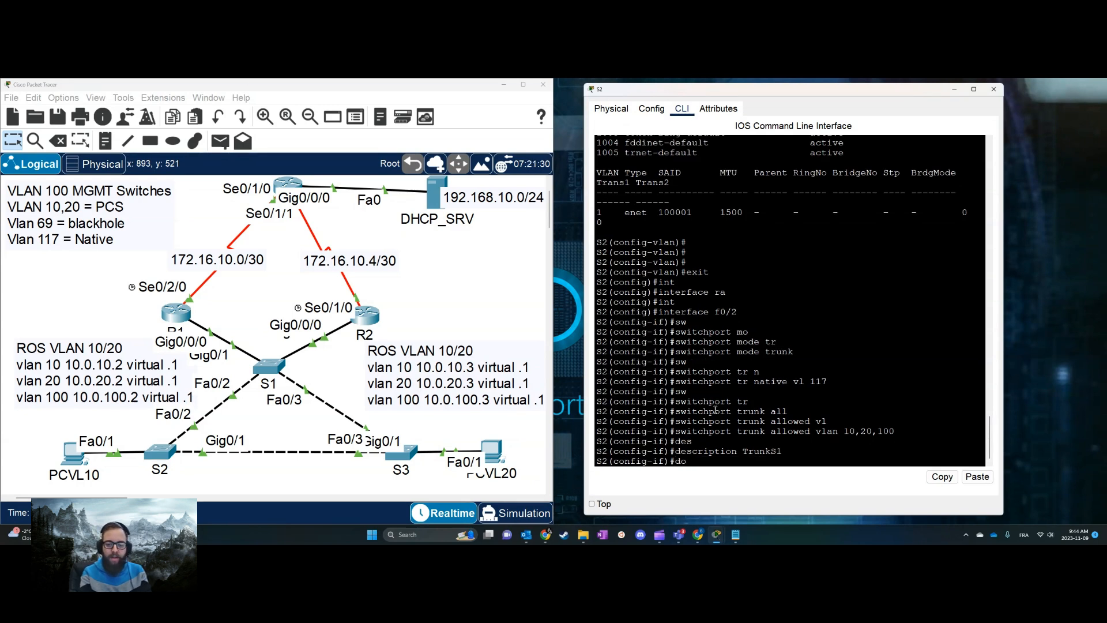
{"action": "key", "text": "BackSpace"}
{"action": "key", "text": "BackSpace"}
{"action": "type", "text": "h run"}
{"action": "key", "text": "Return"}
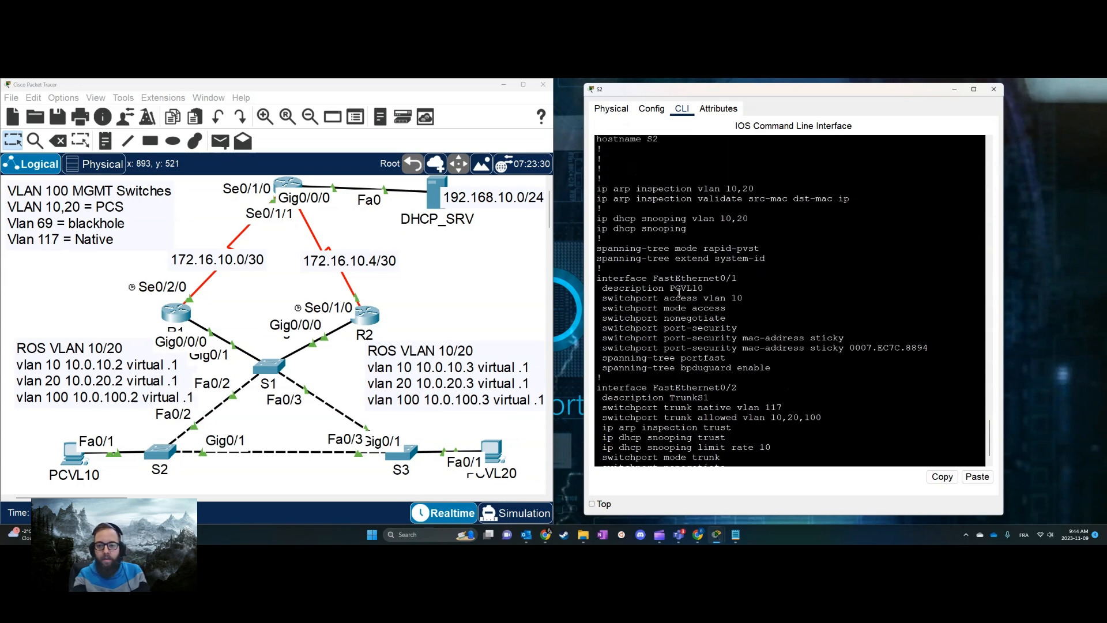
{"action": "left_click_drag", "start_coordinate": [597, 249], "coordinate": [812, 343]}
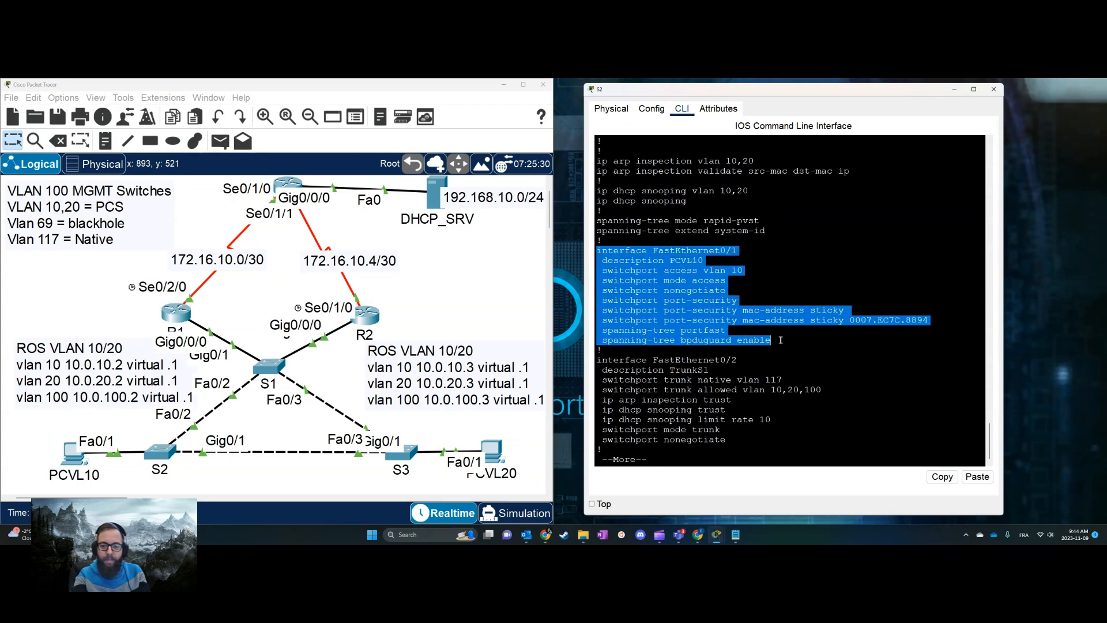
{"action": "left_click", "coordinate": [755, 340]}
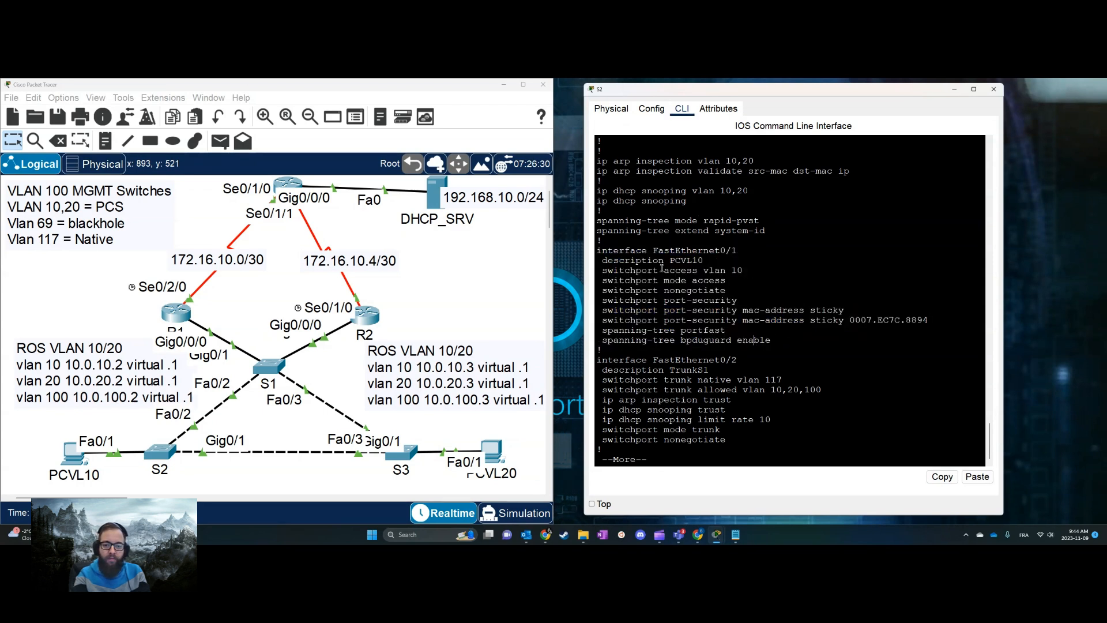
{"action": "left_click_drag", "start_coordinate": [617, 263], "coordinate": [759, 272]}
{"action": "left_click_drag", "start_coordinate": [648, 281], "coordinate": [767, 282]}
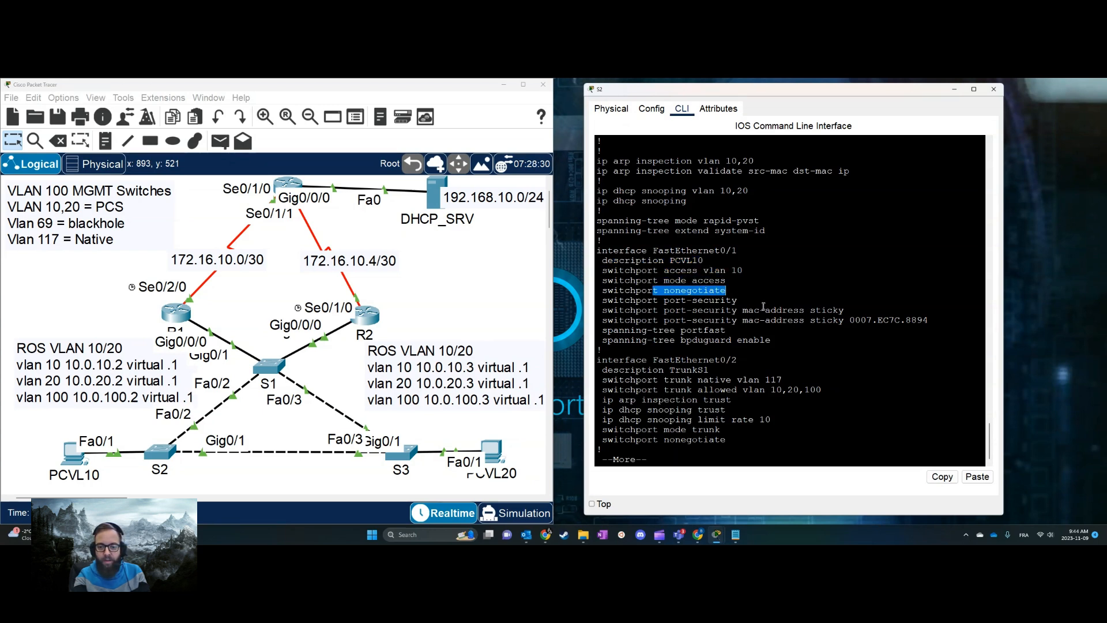
{"action": "left_click", "coordinate": [788, 352]}
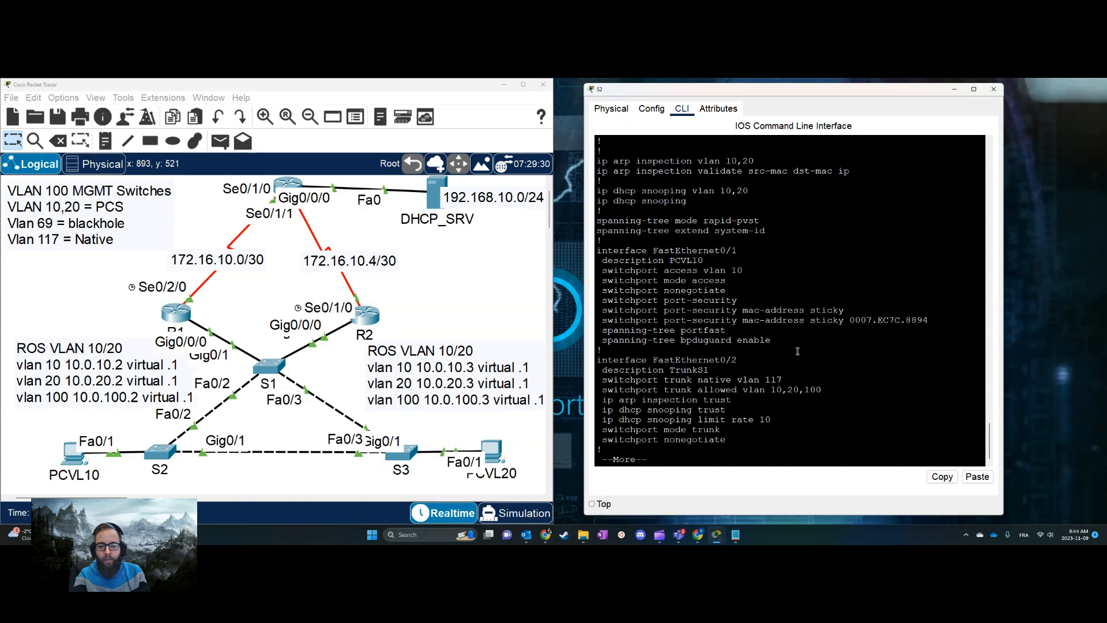
Examine the trunk settings of FastEthernet0/2 and the unused-port settings of FastEthernet0/3 and 0/4, then leave the listing.
{"action": "left_click_drag", "start_coordinate": [607, 370], "coordinate": [733, 372]}
{"action": "left_click_drag", "start_coordinate": [642, 380], "coordinate": [818, 382]}
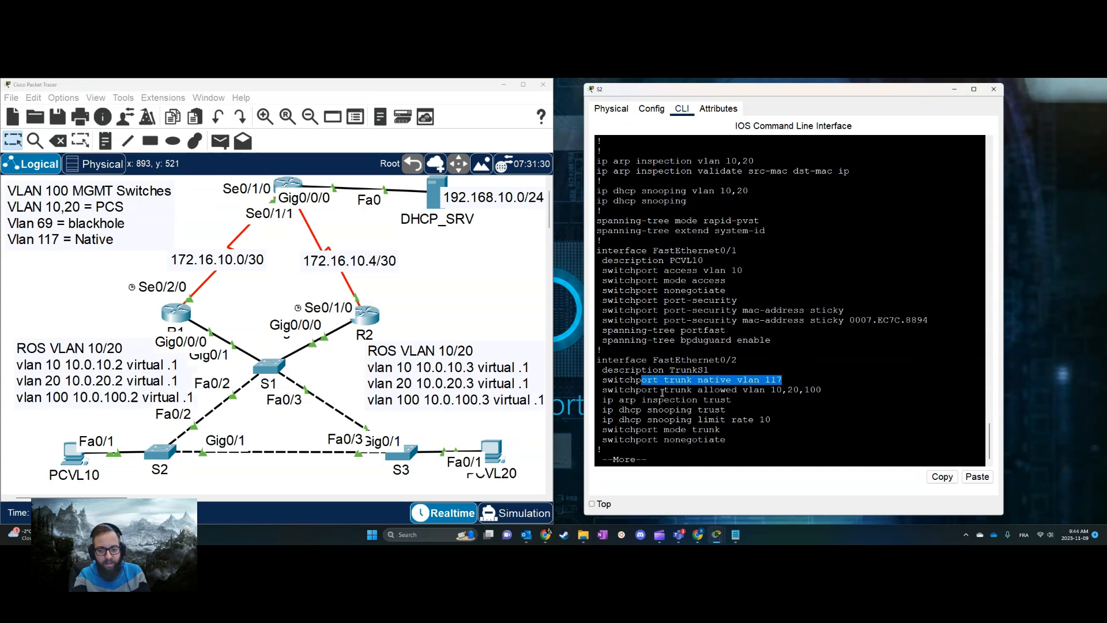
{"action": "left_click_drag", "start_coordinate": [660, 390], "coordinate": [822, 391]}
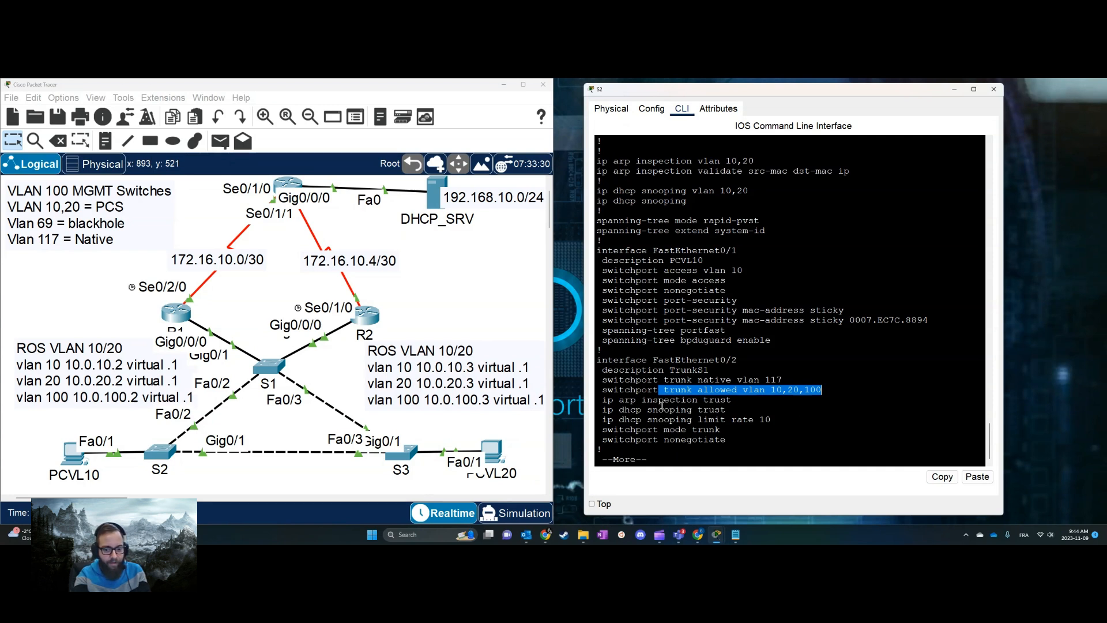
{"action": "left_click_drag", "start_coordinate": [639, 431], "coordinate": [608, 439]}
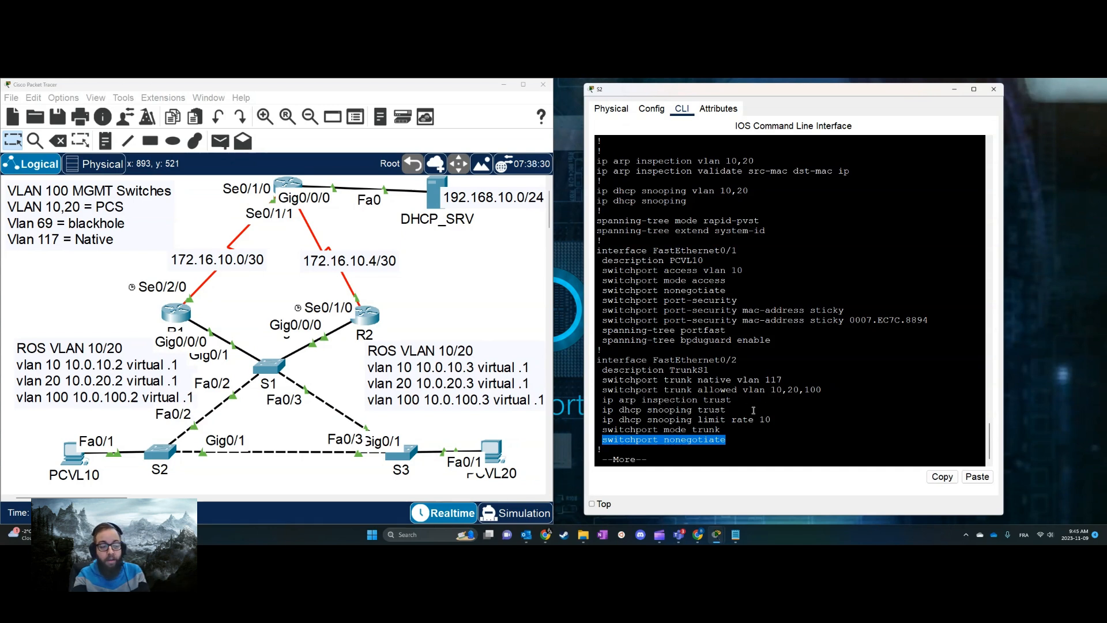
{"action": "left_click", "coordinate": [733, 437]}
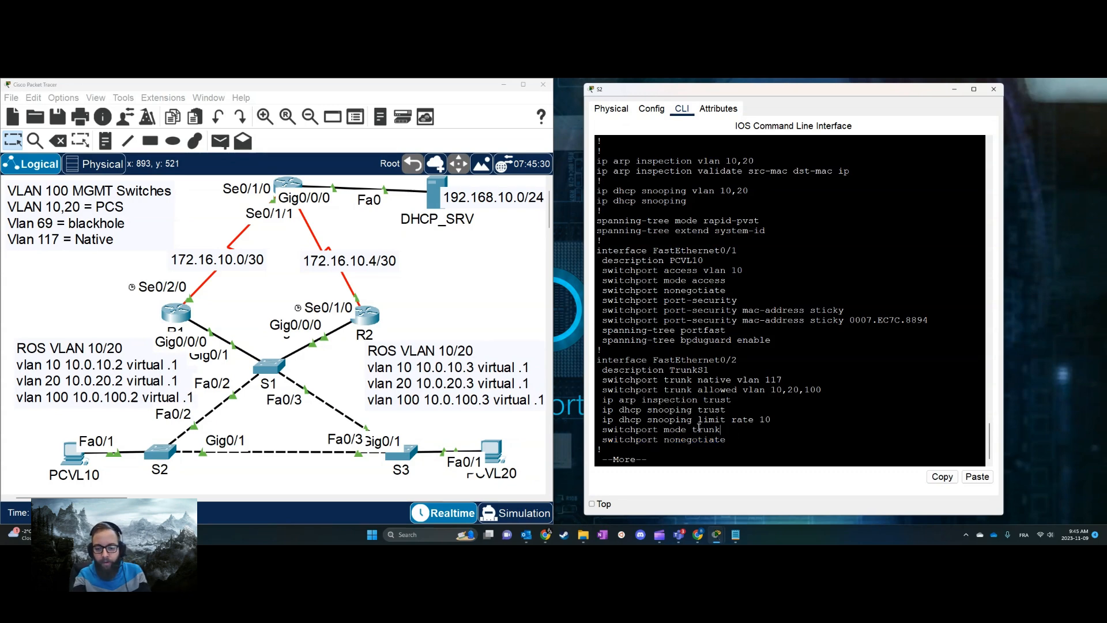
{"action": "key", "text": "space"}
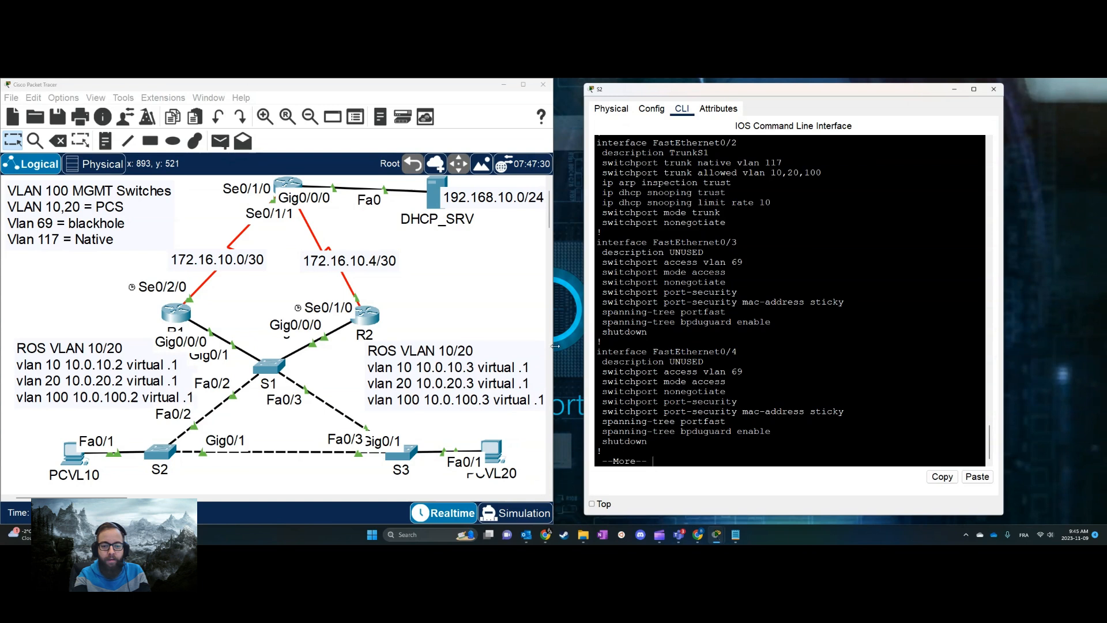
{"action": "key", "text": "q"}
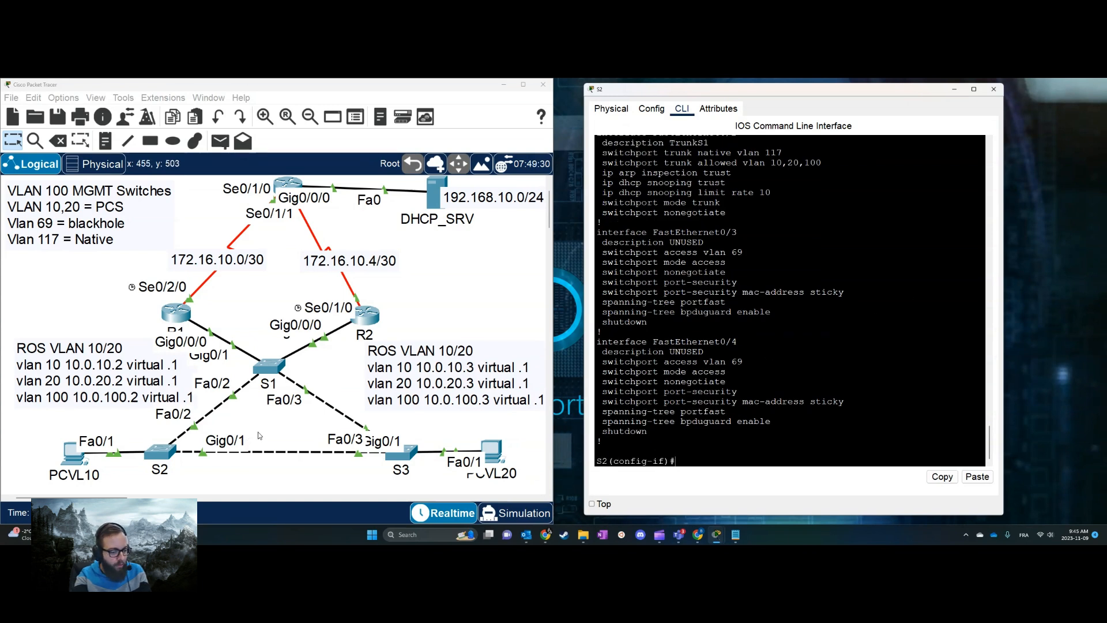
Show S2's running configuration again with do sh run and page through to the end of the listing.
{"action": "left_click", "coordinate": [757, 343]}
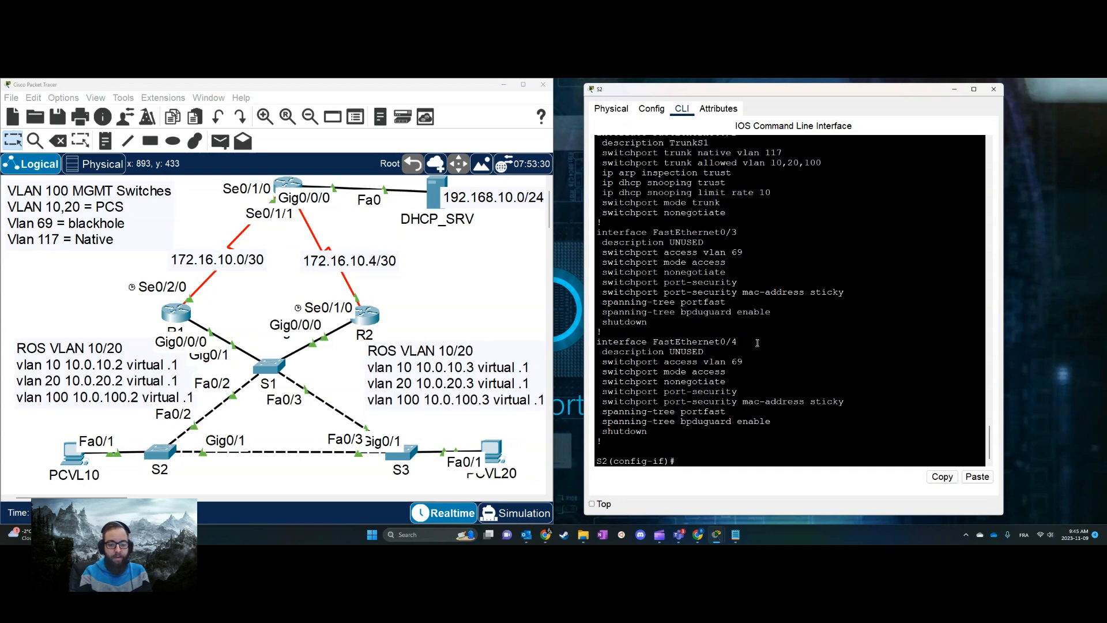
{"action": "type", "text": "do show run"}
{"action": "key", "text": "Return"}
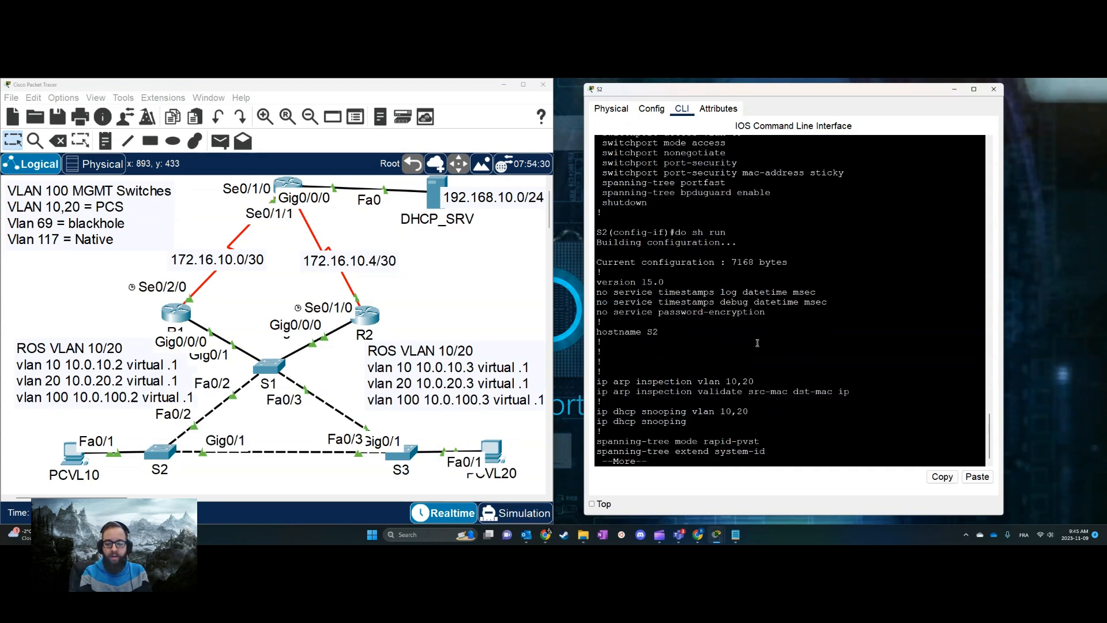
{"action": "key", "text": "space"}
{"action": "key", "text": "space"}
{"action": "key", "text": "space"}
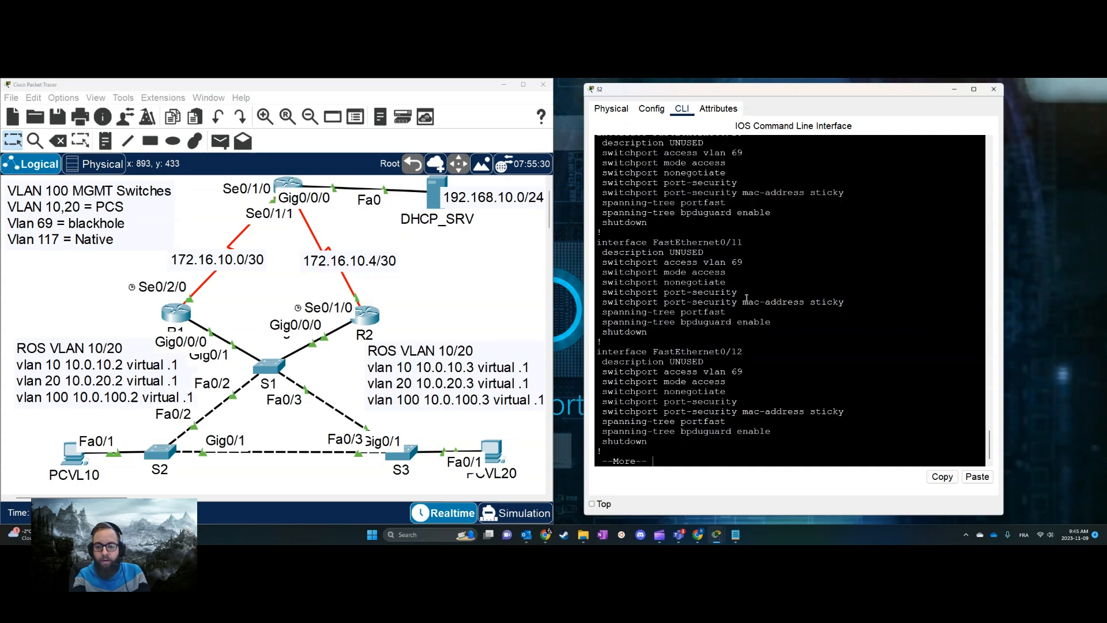
{"action": "key", "text": "space"}
{"action": "key", "text": "space"}
{"action": "key", "text": "space"}
{"action": "scroll", "coordinate": [695, 297], "scroll_direction": "up", "scroll_amount": 1}
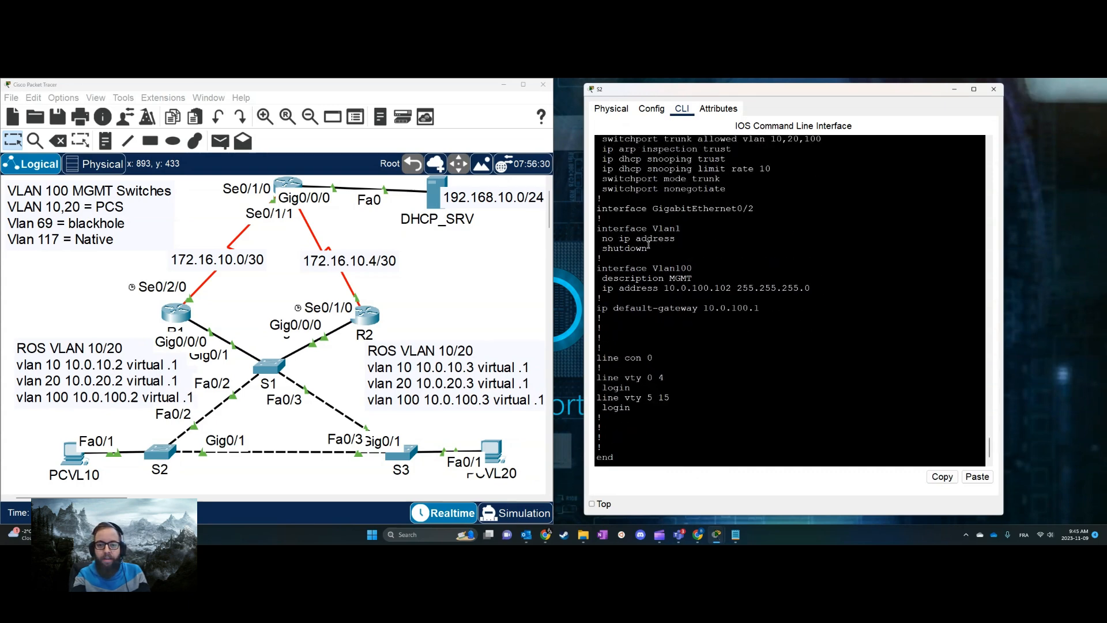
Examine the Vlan100 management interface and the default gateway in S2's running configuration.
{"action": "left_click_drag", "start_coordinate": [811, 288], "coordinate": [621, 262]}
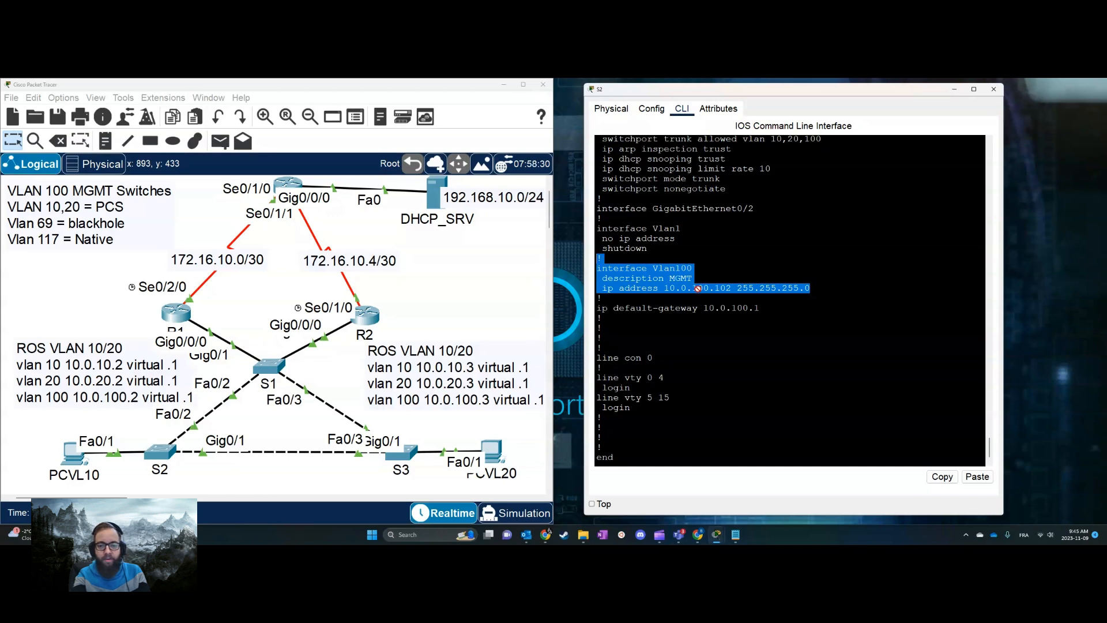
{"action": "left_click", "coordinate": [678, 288]}
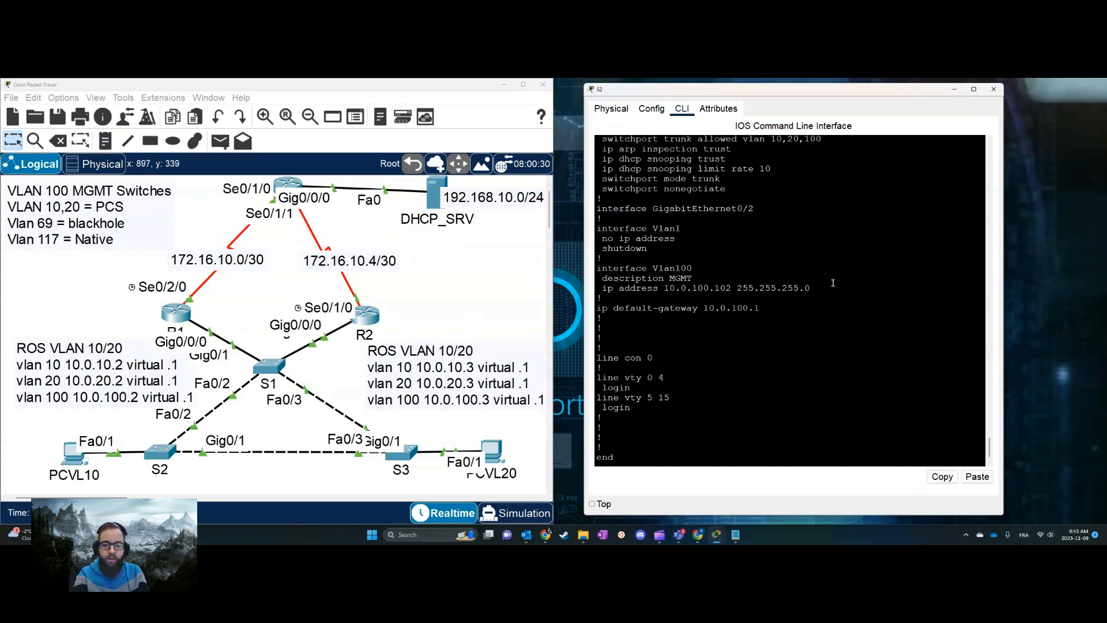
{"action": "left_click_drag", "start_coordinate": [773, 308], "coordinate": [599, 300]}
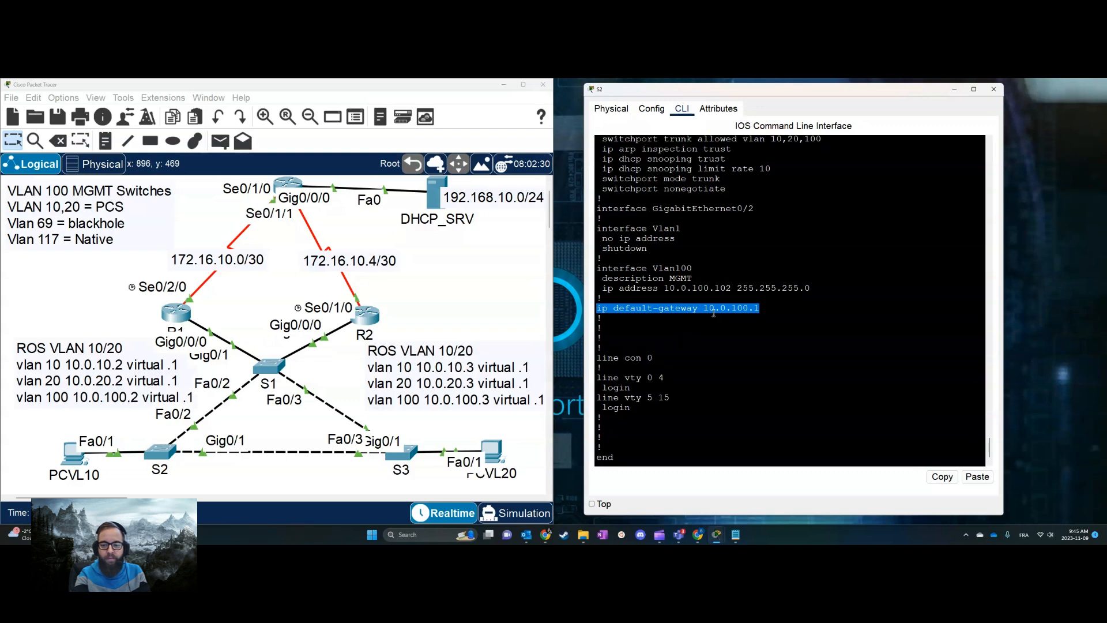
{"action": "left_click", "coordinate": [739, 312]}
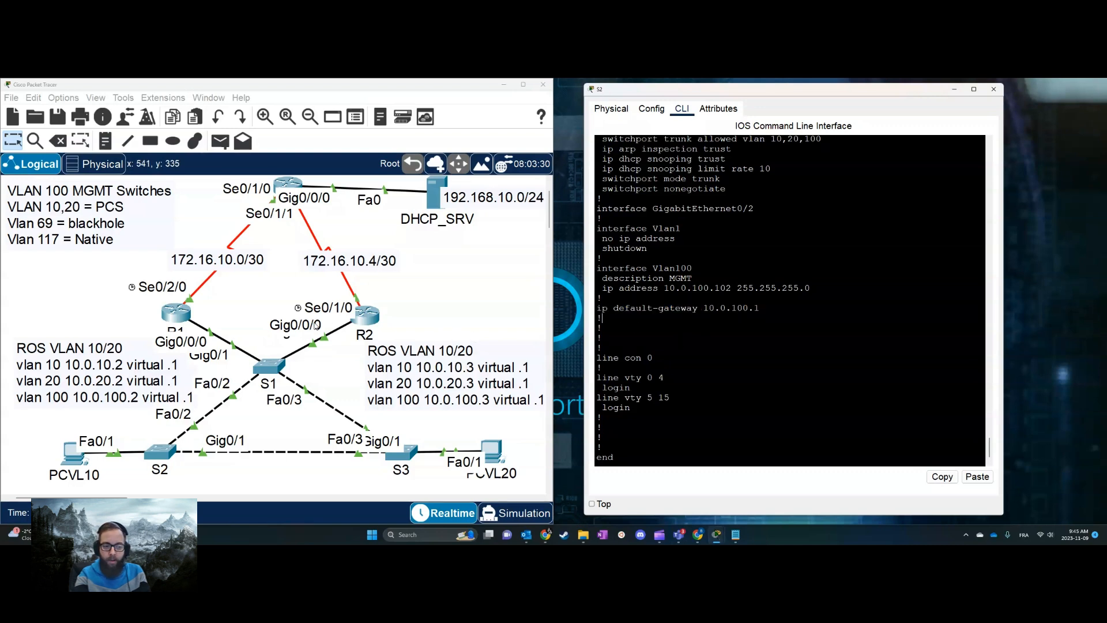
{"action": "left_click", "coordinate": [270, 296]}
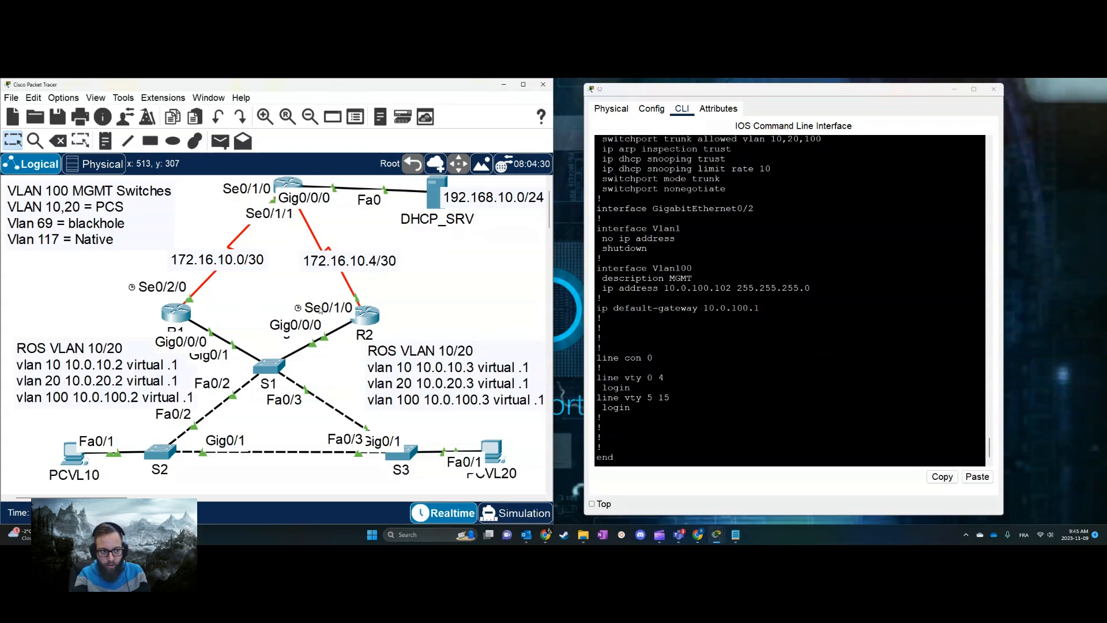
{"action": "left_click", "coordinate": [780, 264]}
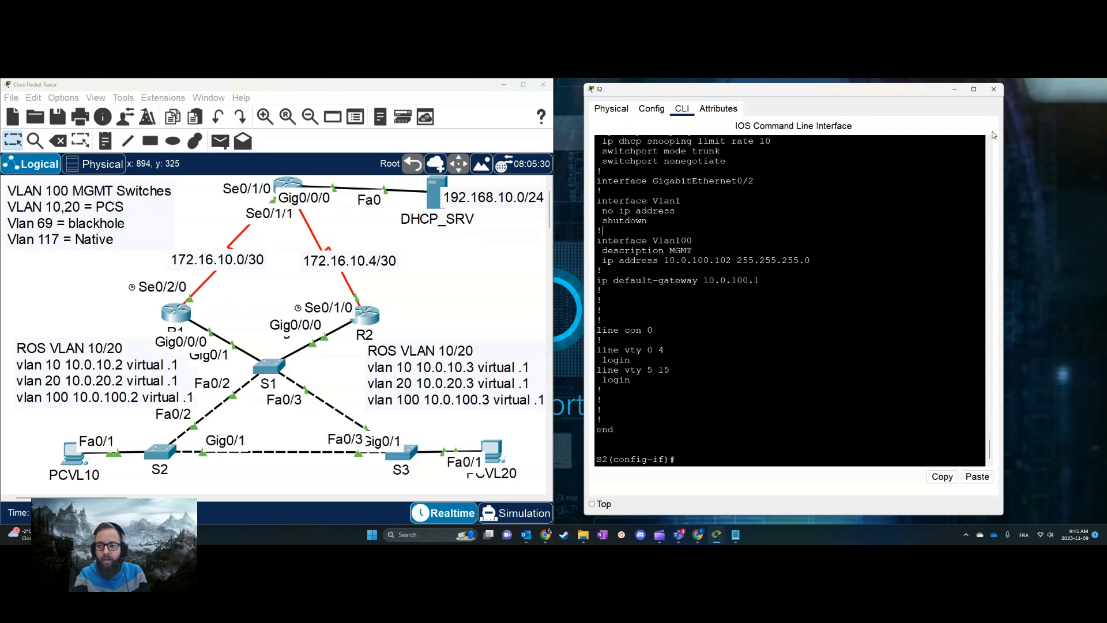
Close S2's window and open switch S1's command line in privileged EXEC mode.
{"action": "left_click", "coordinate": [994, 89]}
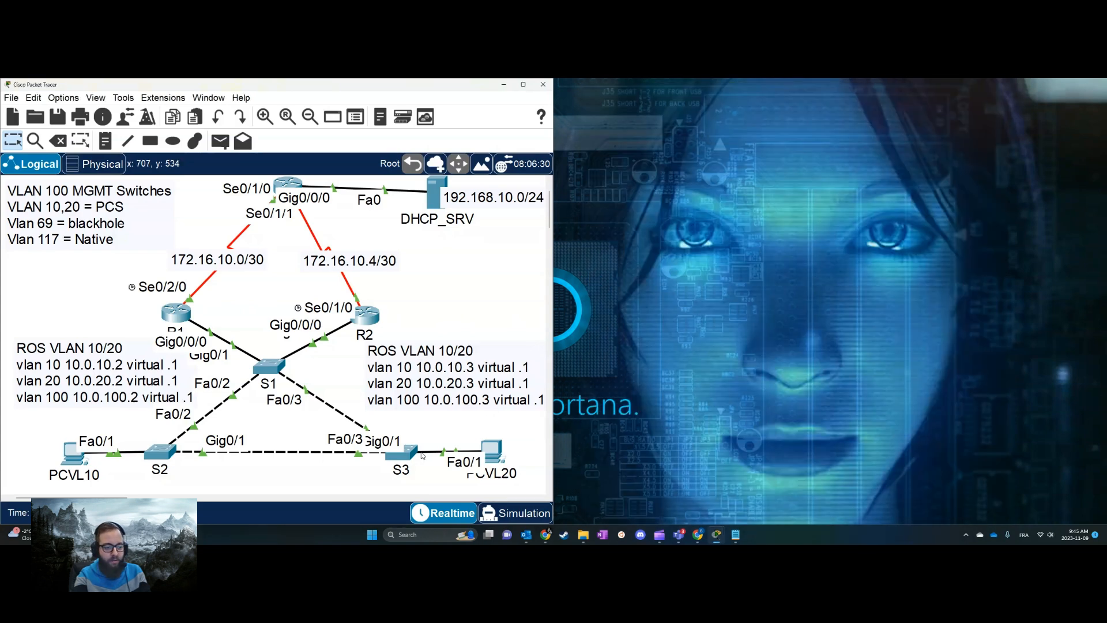
{"action": "left_click", "coordinate": [269, 370]}
{"action": "left_click_drag", "start_coordinate": [618, 112], "coordinate": [829, 109]}
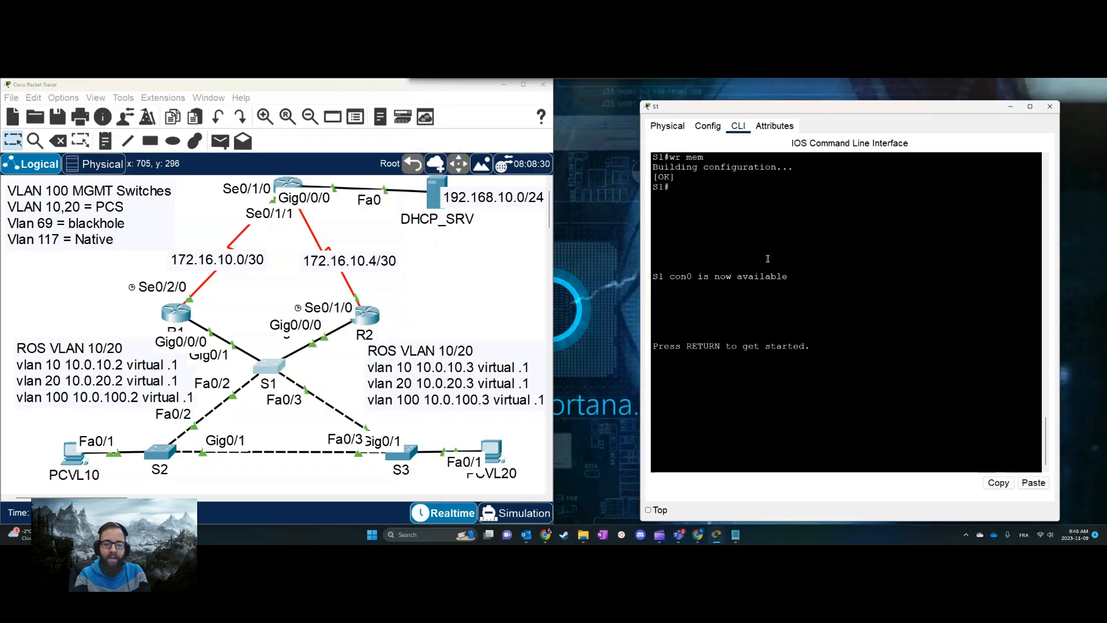
{"action": "key", "text": "Return"}
{"action": "key", "text": "Return"}
{"action": "type", "text": "en"}
{"action": "key", "text": "Return"}
{"action": "key", "text": "Return"}
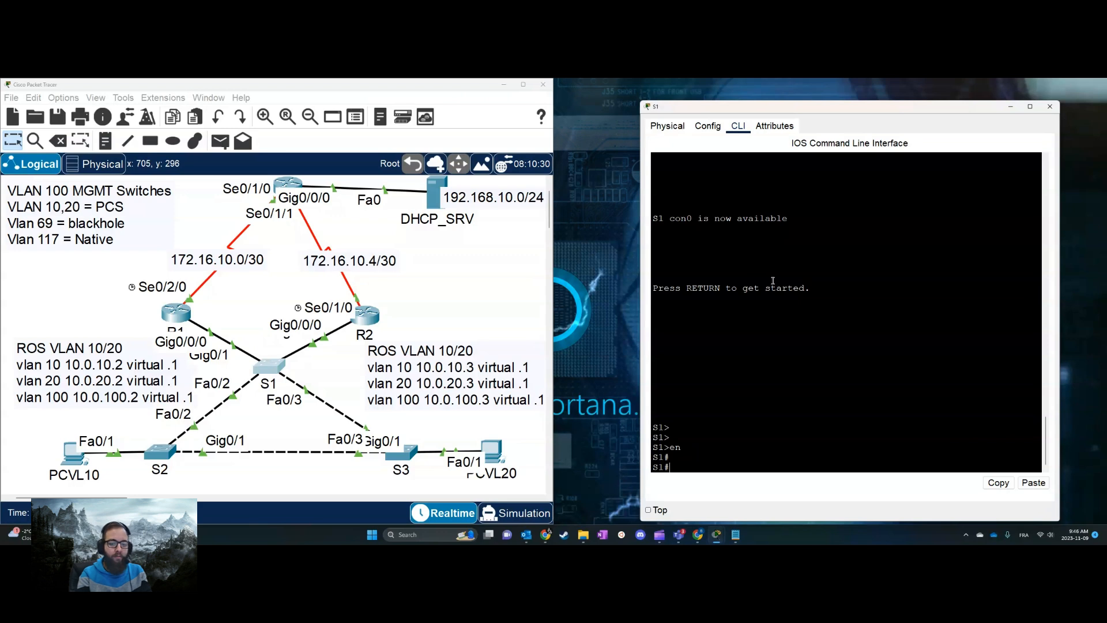
Display S1's trunk information with show interfaces trunk.
{"action": "type", "text": "show int"}
{"action": "key", "text": "Tab"}
{"action": "type", "text": "tr"}
{"action": "key", "text": "Tab"}
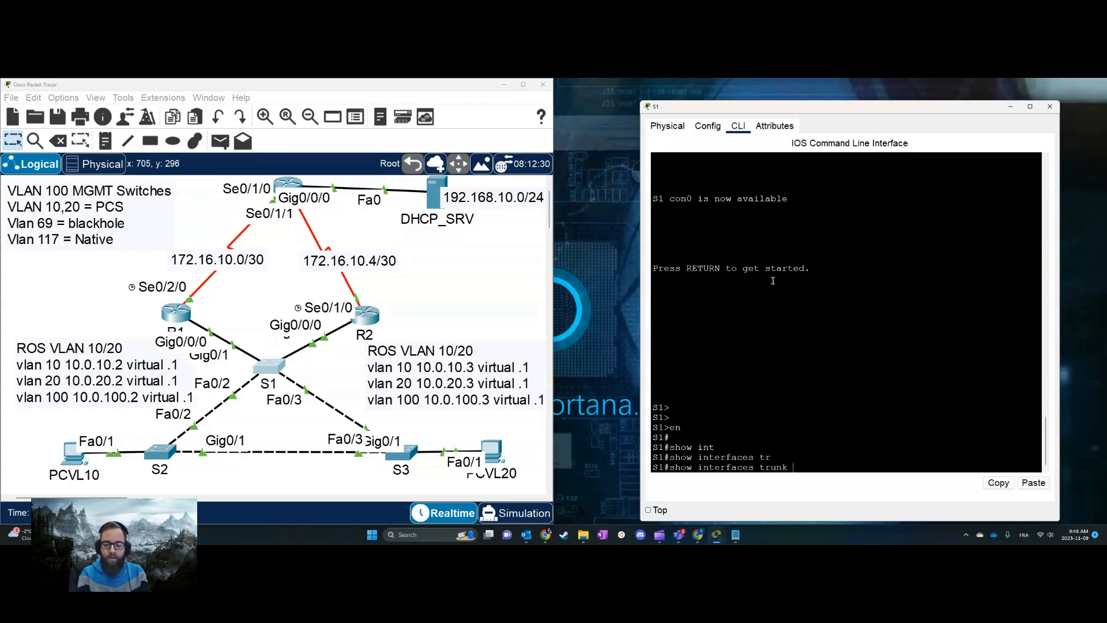
{"action": "key", "text": "Return"}
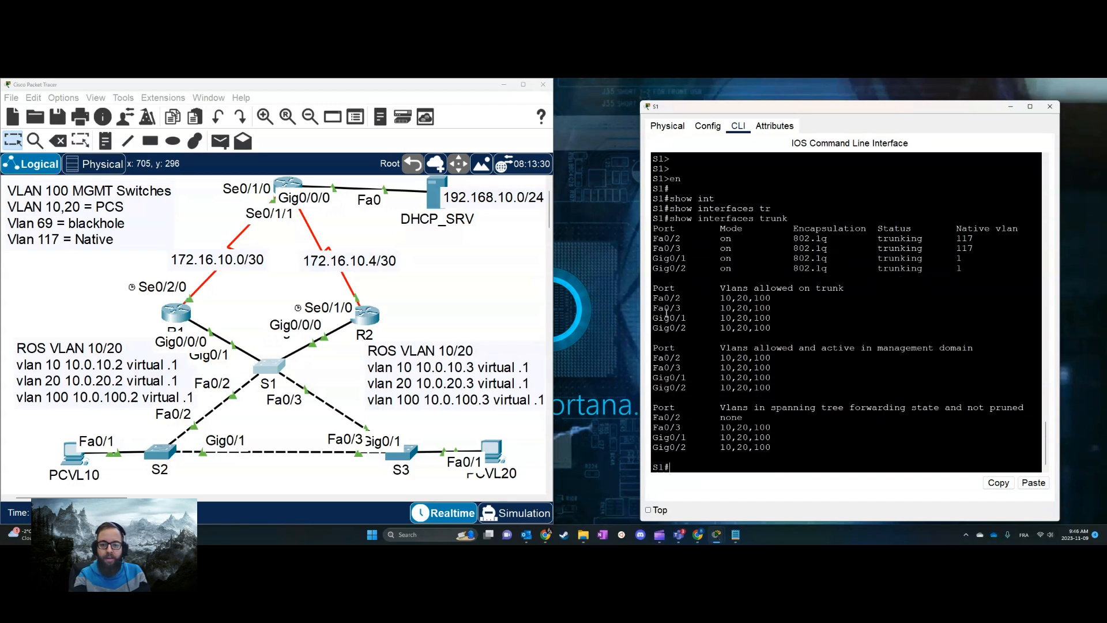
Examine the VLANs allowed on S1's trunks Fa0/2, Fa0/3, Gig0/1 and Gig0/2 against the topology.
{"action": "left_click_drag", "start_coordinate": [657, 288], "coordinate": [771, 309]}
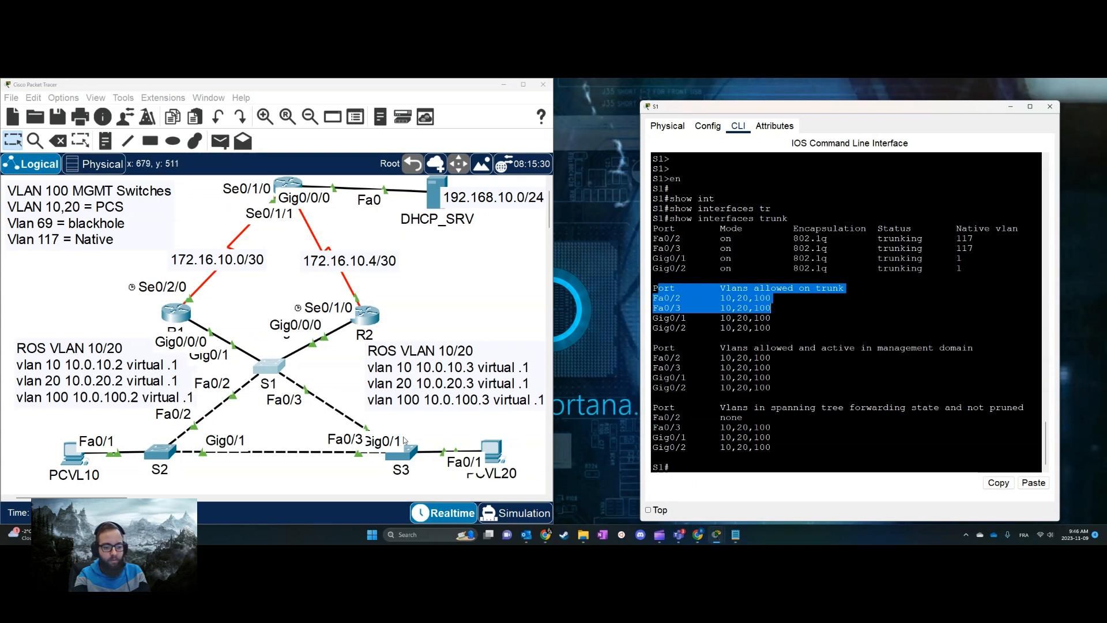
{"action": "left_click", "coordinate": [773, 298]}
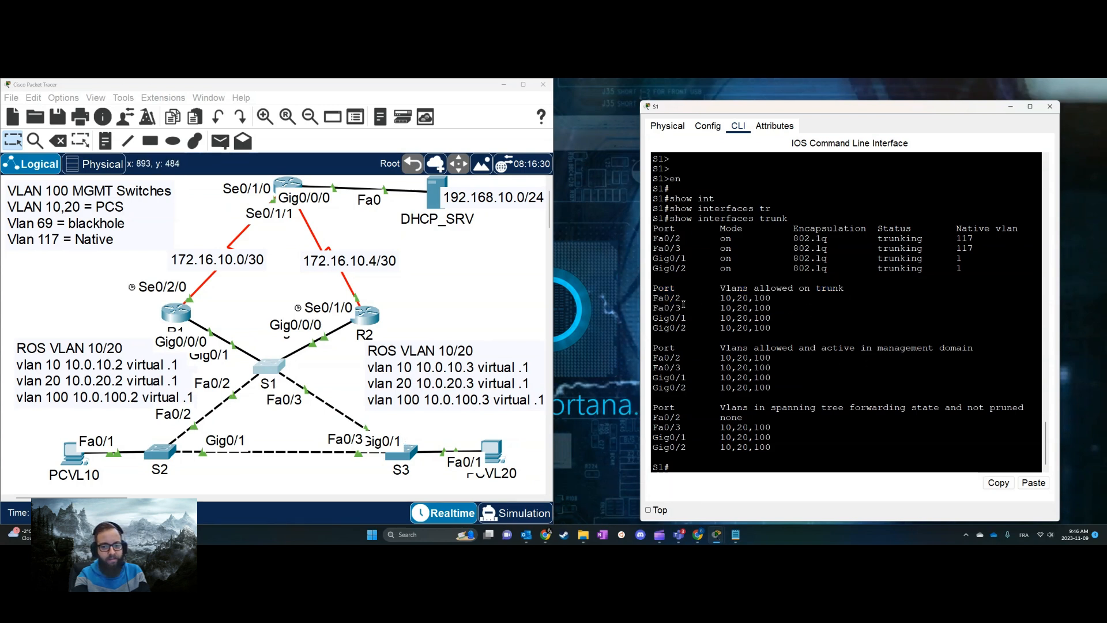
{"action": "left_click_drag", "start_coordinate": [686, 318], "coordinate": [793, 331]}
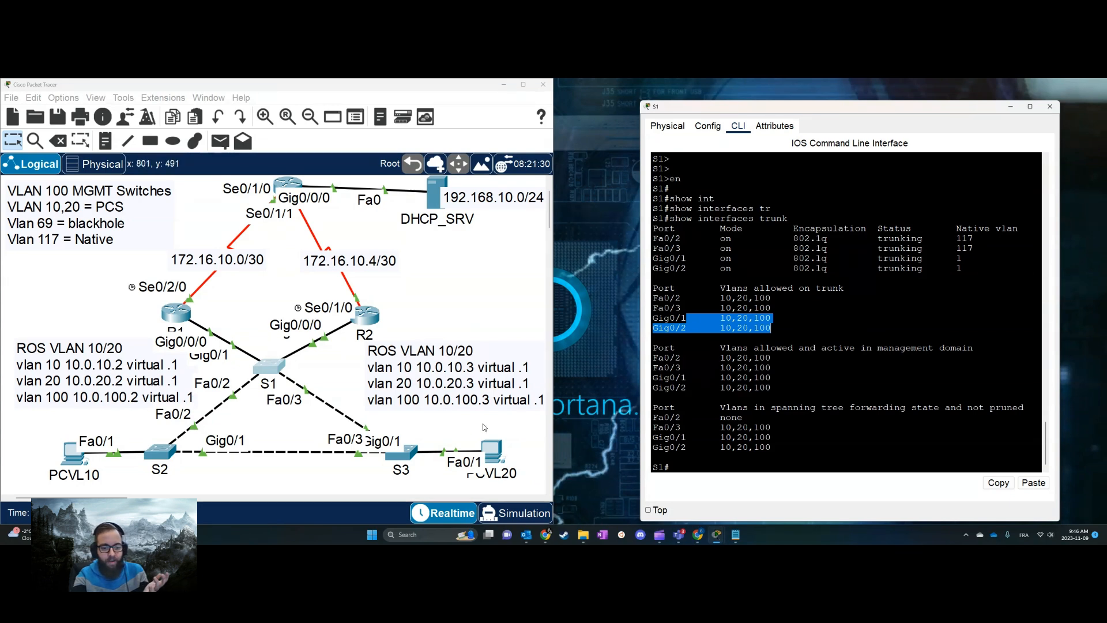
{"action": "left_click", "coordinate": [512, 436]}
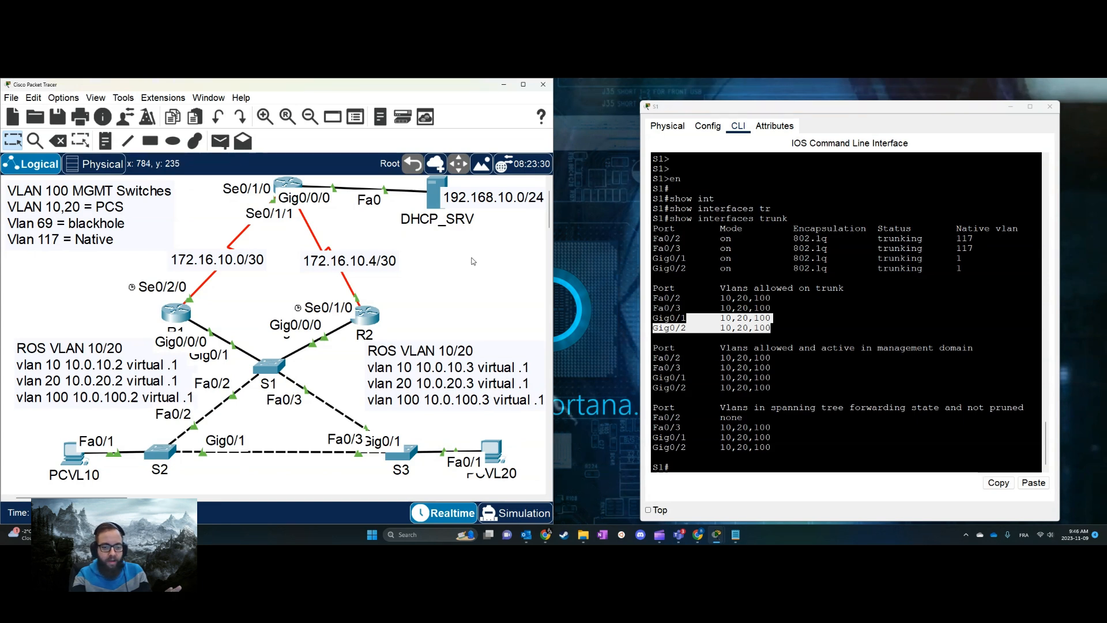
{"action": "left_click", "coordinate": [774, 333]}
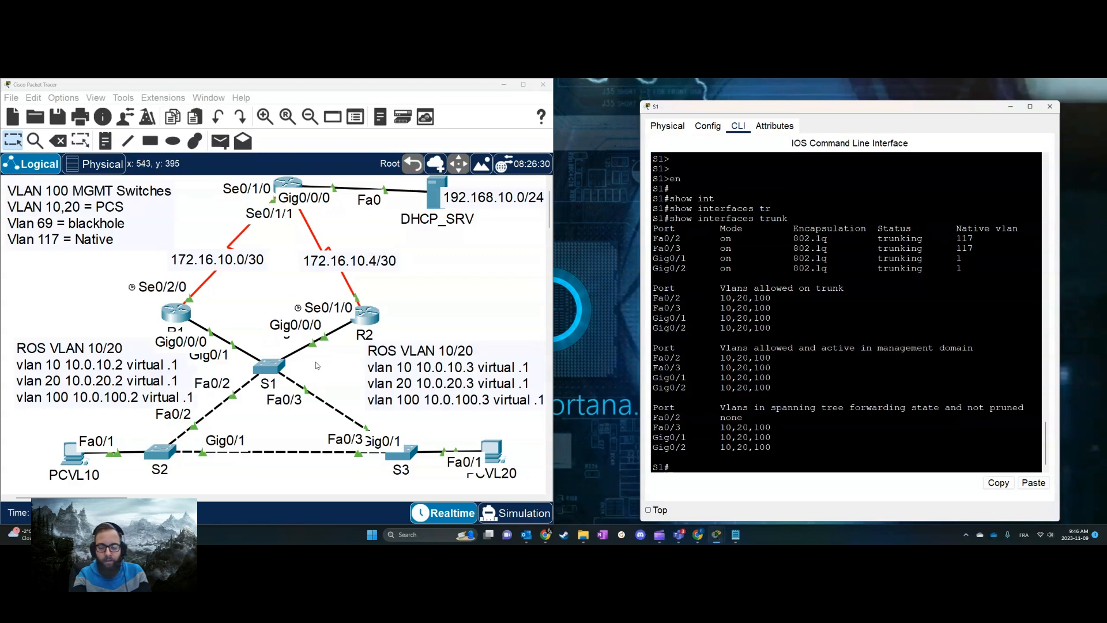
{"action": "left_click", "coordinate": [491, 315]}
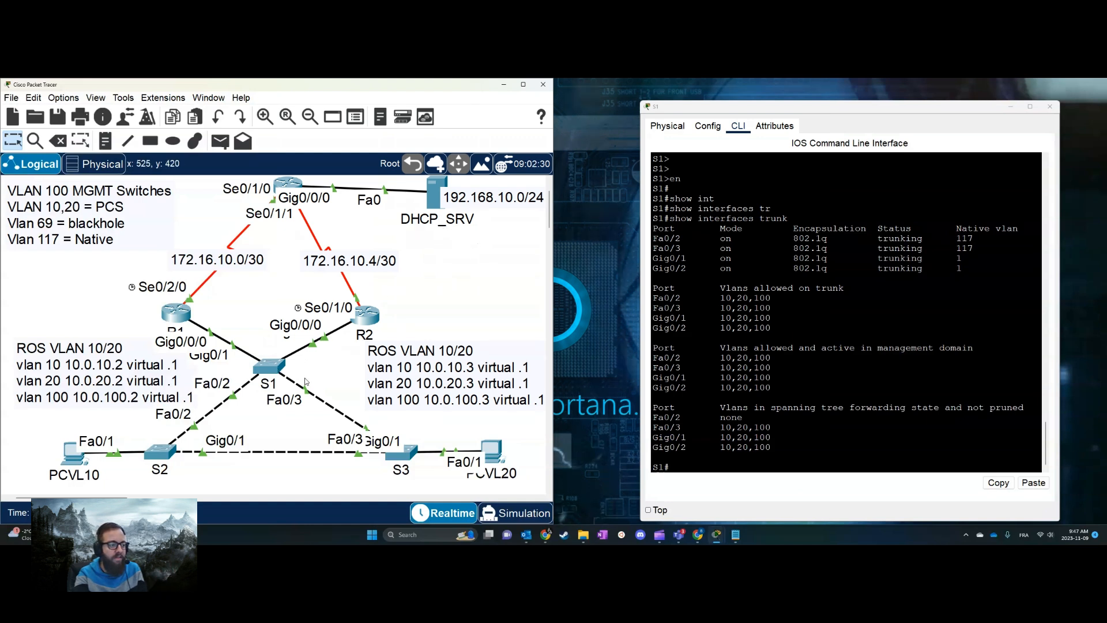
List S1's interfaces with show ip int br and examine the address of the Vlan100 management interface.
{"action": "left_click", "coordinate": [772, 365]}
{"action": "key", "text": "Return"}
{"action": "key", "text": "Return"}
{"action": "key", "text": "Return"}
{"action": "key", "text": "Return"}
{"action": "type", "text": "show "}
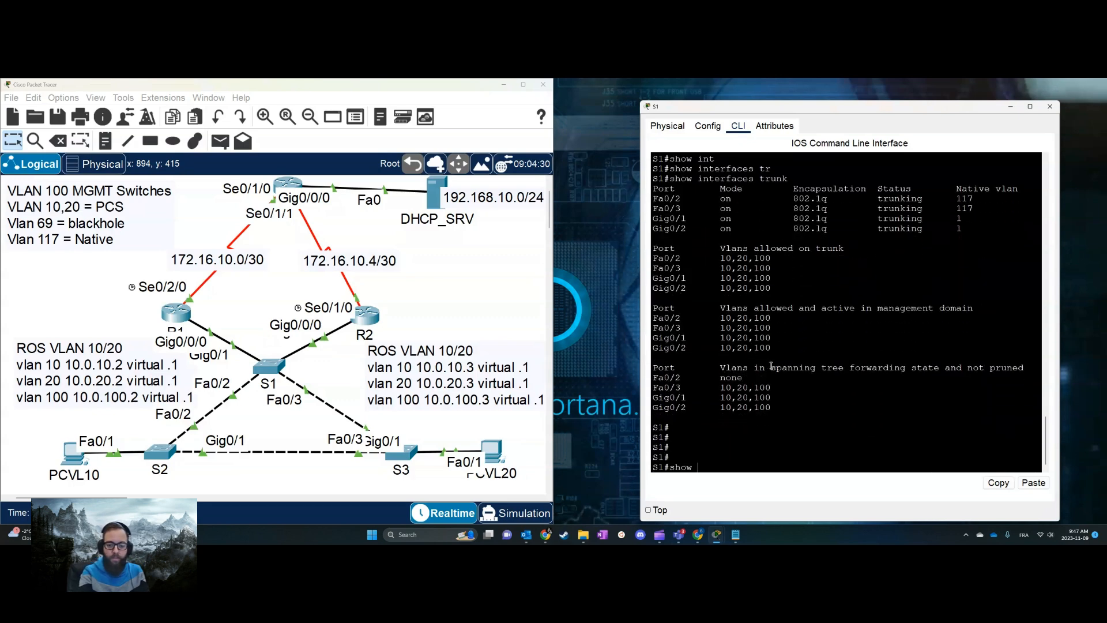
{"action": "type", "text": "ip int br"}
{"action": "key", "text": "Return"}
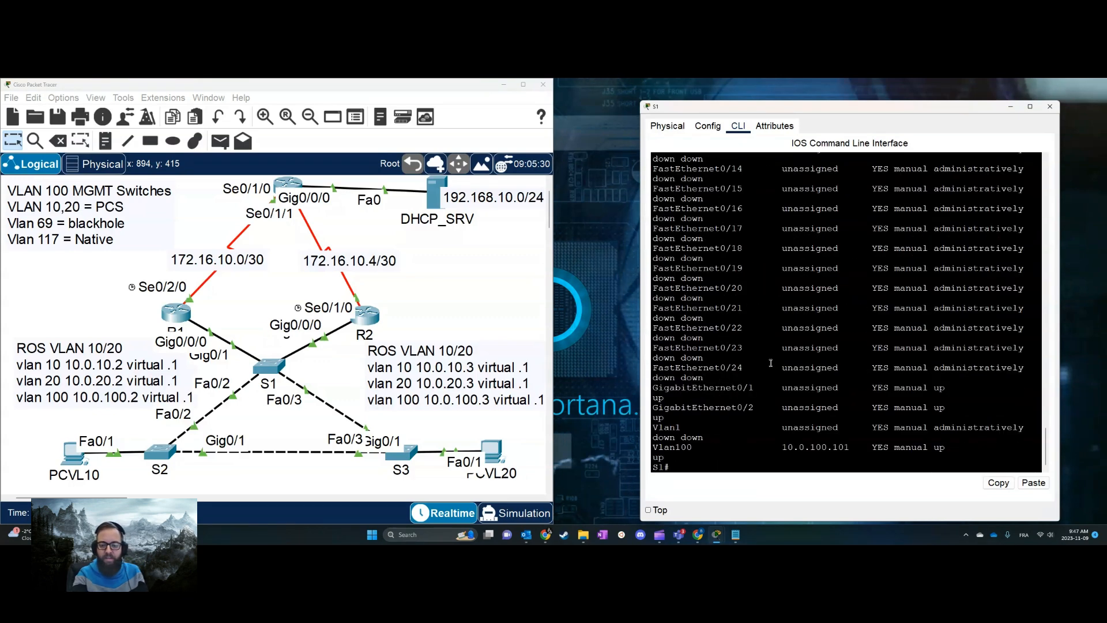
{"action": "left_click_drag", "start_coordinate": [784, 449], "coordinate": [864, 448]}
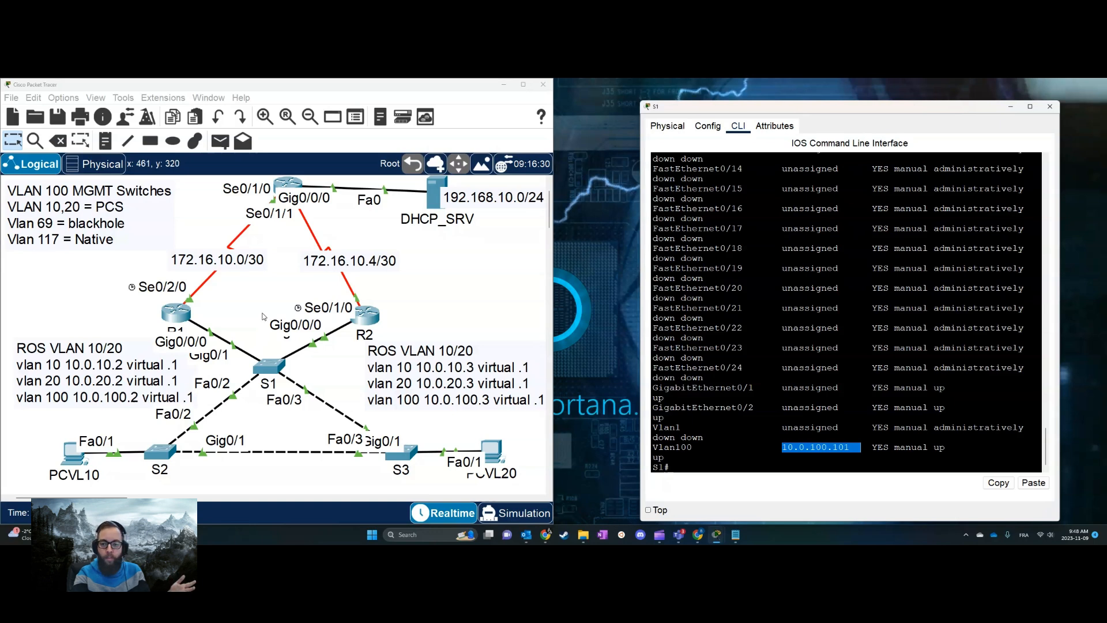
{"action": "left_click", "coordinate": [482, 236]}
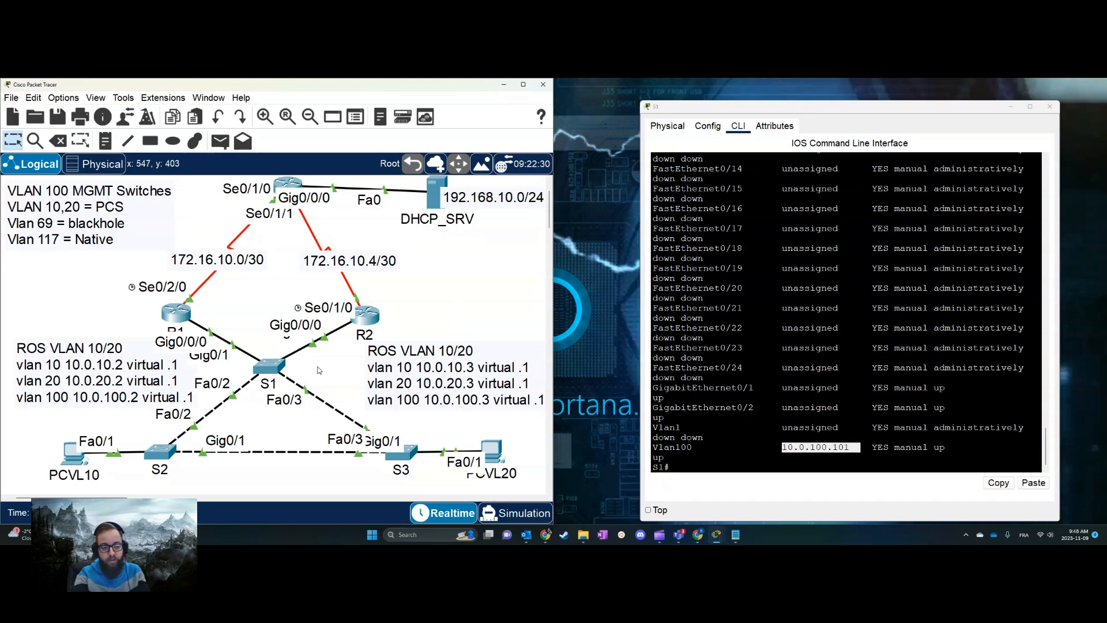
Show S1's running configuration with show run and page through to the end of the listing.
{"action": "left_click", "coordinate": [806, 403]}
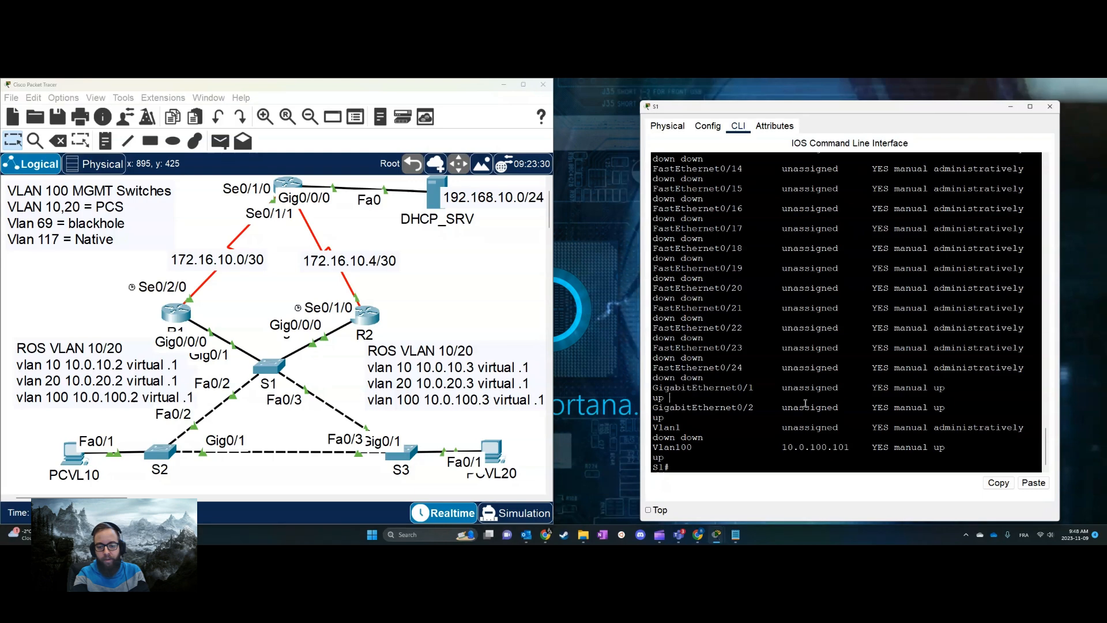
{"action": "key", "text": "Return"}
{"action": "key", "text": "Return"}
{"action": "type", "text": "show run"}
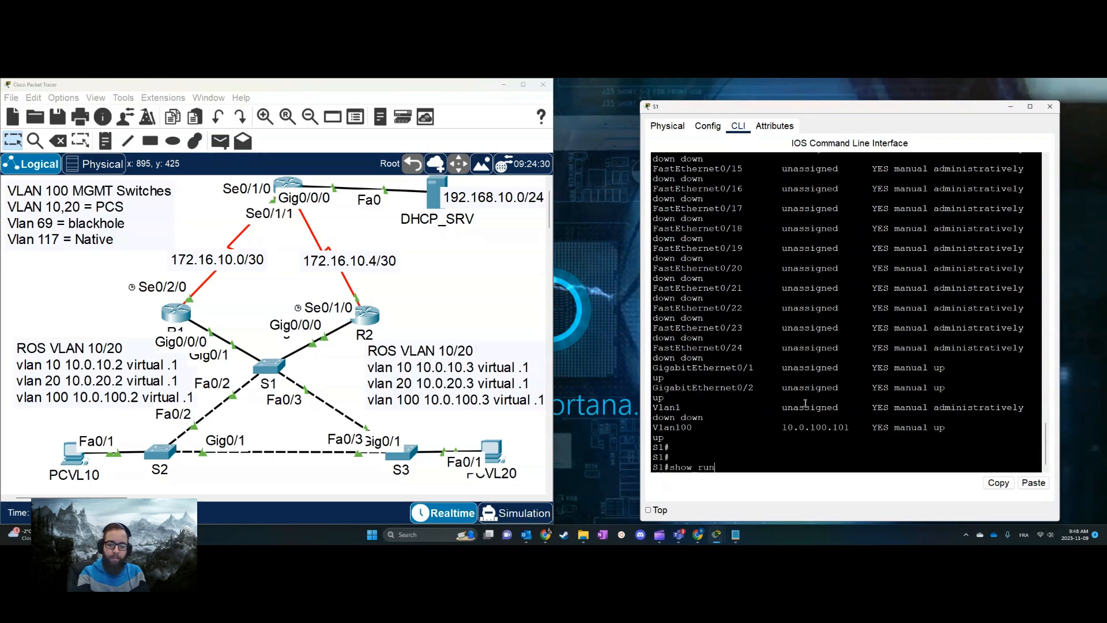
{"action": "key", "text": "Return"}
{"action": "scroll", "coordinate": [801, 379], "scroll_direction": "up", "scroll_amount": 4}
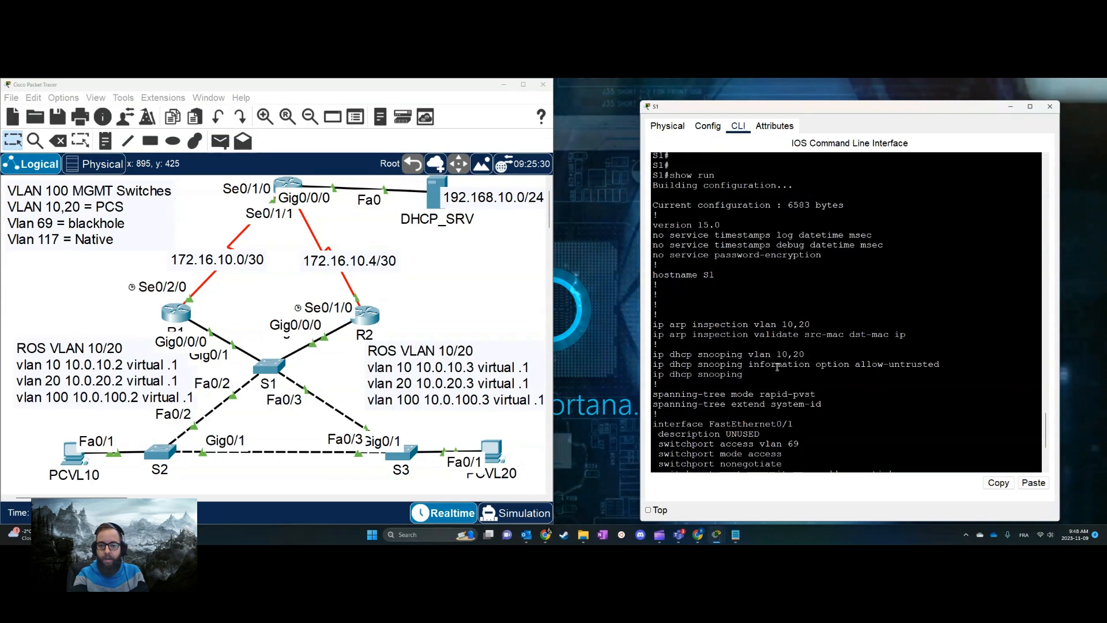
{"action": "scroll", "coordinate": [765, 362], "scroll_direction": "down", "scroll_amount": 5}
{"action": "key", "text": "space"}
{"action": "key", "text": "space"}
{"action": "key", "text": "space"}
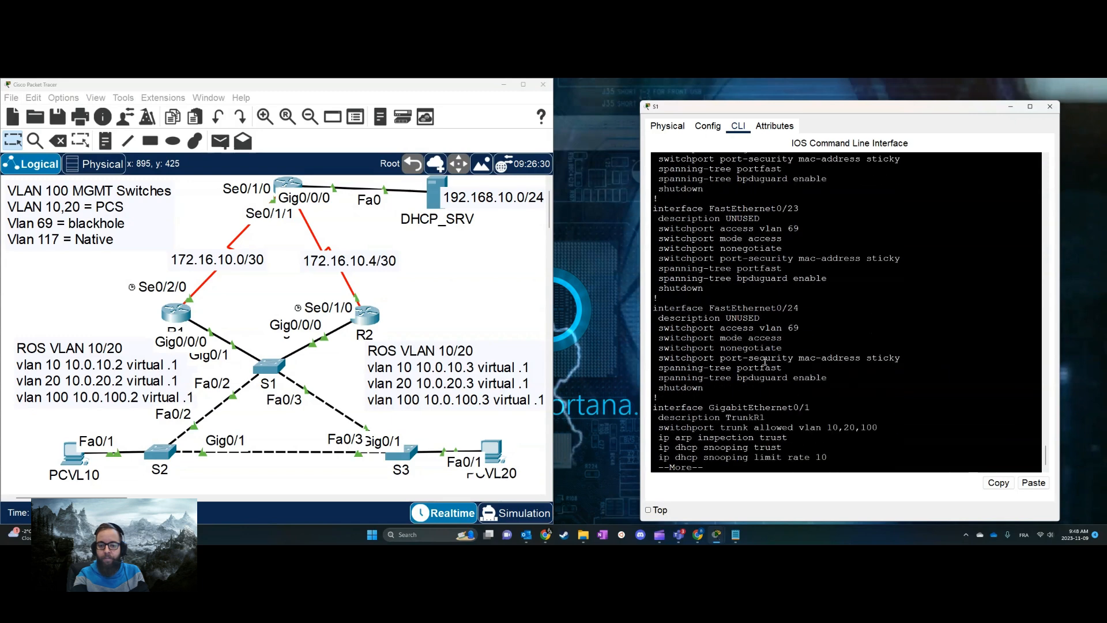
Examine the default gateway in S1's running configuration, and close S1's window.
{"action": "left_click_drag", "start_coordinate": [664, 288], "coordinate": [867, 291]}
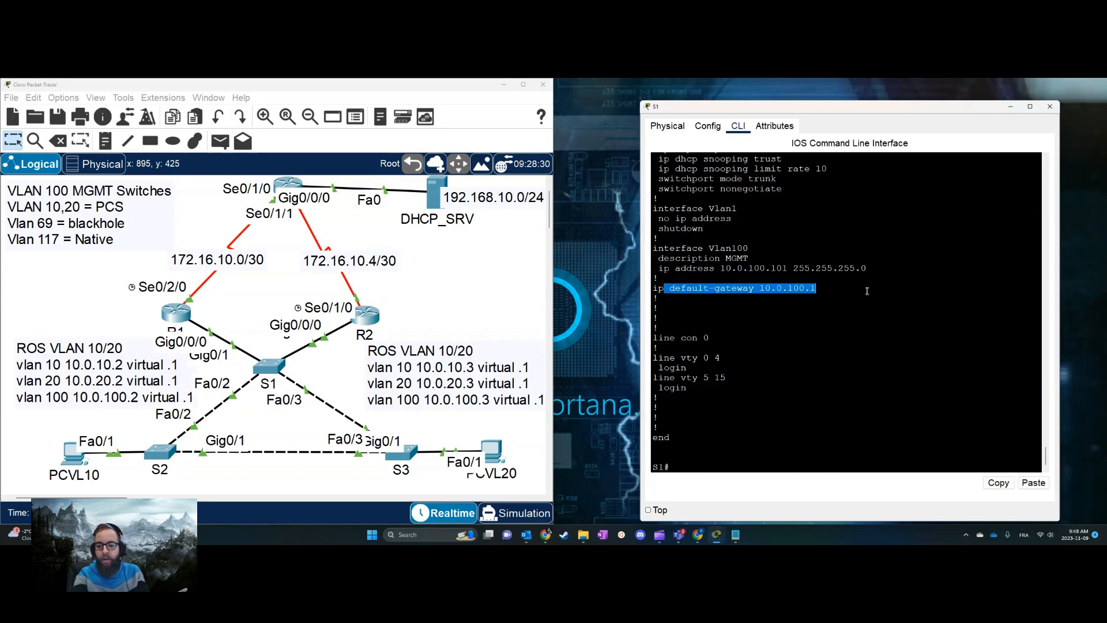
{"action": "left_click", "coordinate": [867, 291]}
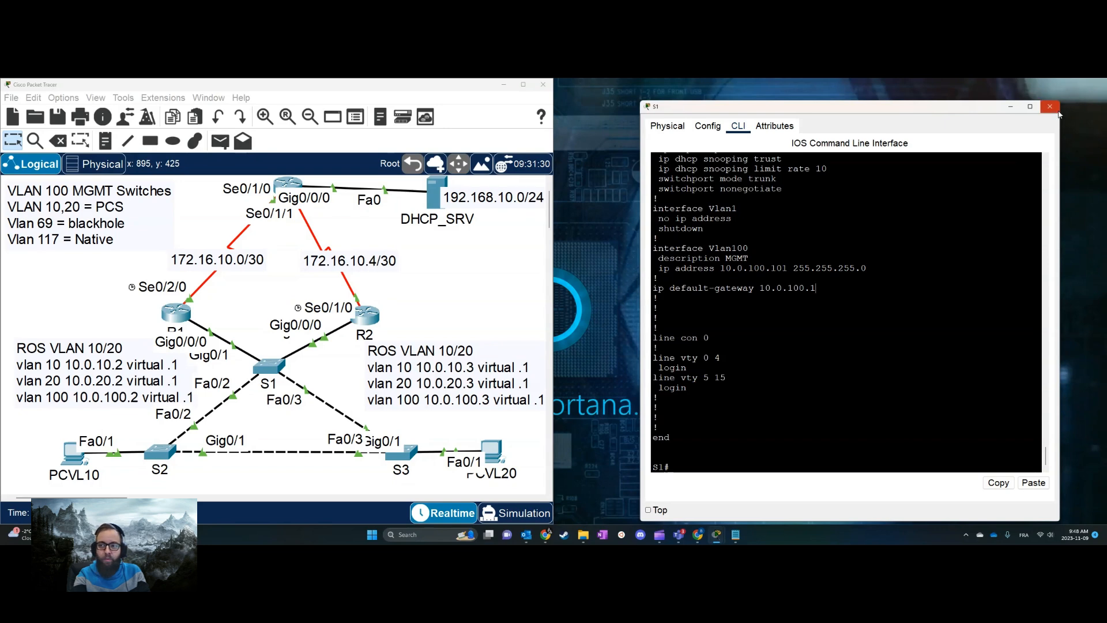
{"action": "left_click", "coordinate": [1052, 107]}
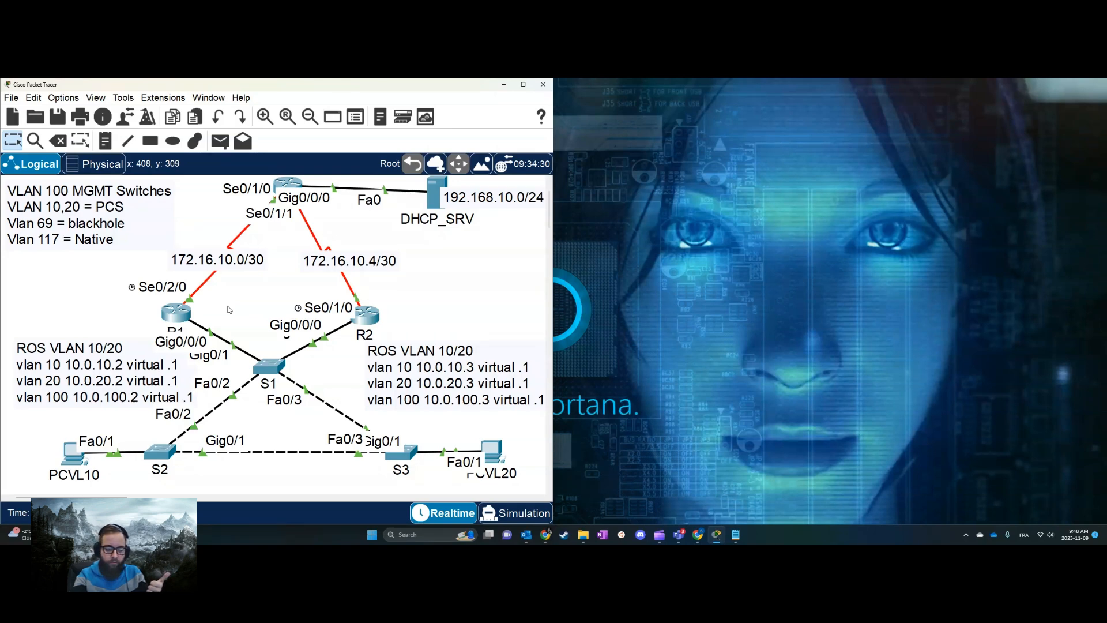
Open router R1's command line and enter privileged EXEC mode.
{"action": "left_click", "coordinate": [176, 313]}
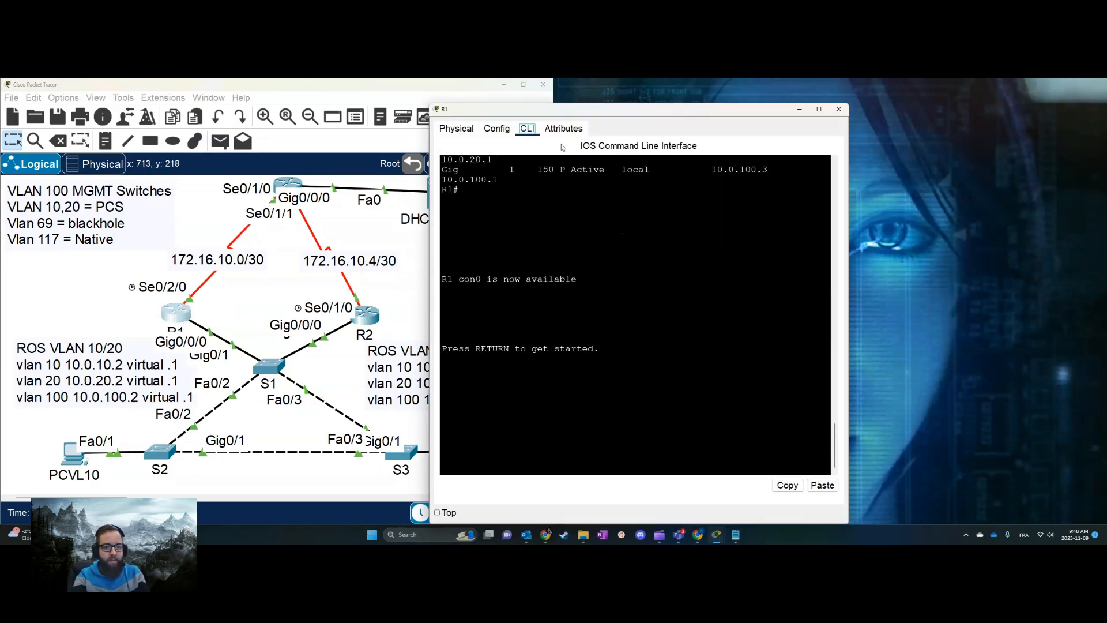
{"action": "left_click_drag", "start_coordinate": [583, 112], "coordinate": [716, 97]}
{"action": "key", "text": "Return"}
{"action": "key", "text": "Return"}
{"action": "key", "text": "Return"}
{"action": "type", "text": "en"}
{"action": "key", "text": "Return"}
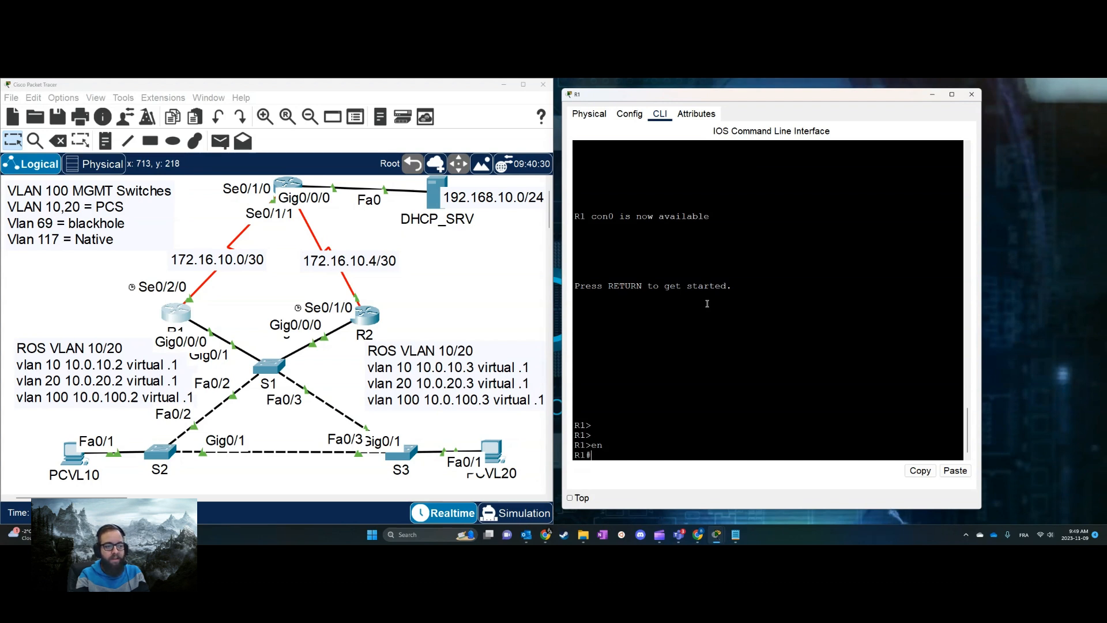
Show R1's running configuration with show run and page to the GigabitEthernet0/0/0 interface and its subinterfaces.
{"action": "key", "text": "BackSpace"}
{"action": "type", "text": "how run"}
{"action": "key", "text": "Return"}
{"action": "key", "text": "space"}
{"action": "key", "text": "space"}
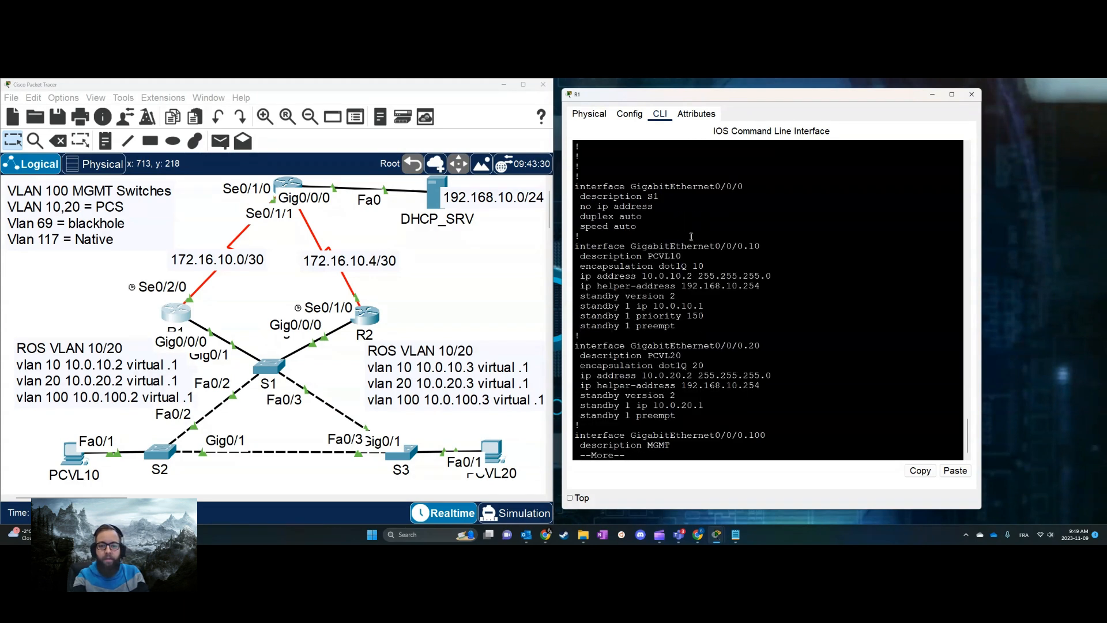
Examine R1's physical interface GigabitEthernet0/0/0 and identify its subinterfaces .10, .20 and .100.
{"action": "left_click_drag", "start_coordinate": [638, 227], "coordinate": [573, 185]}
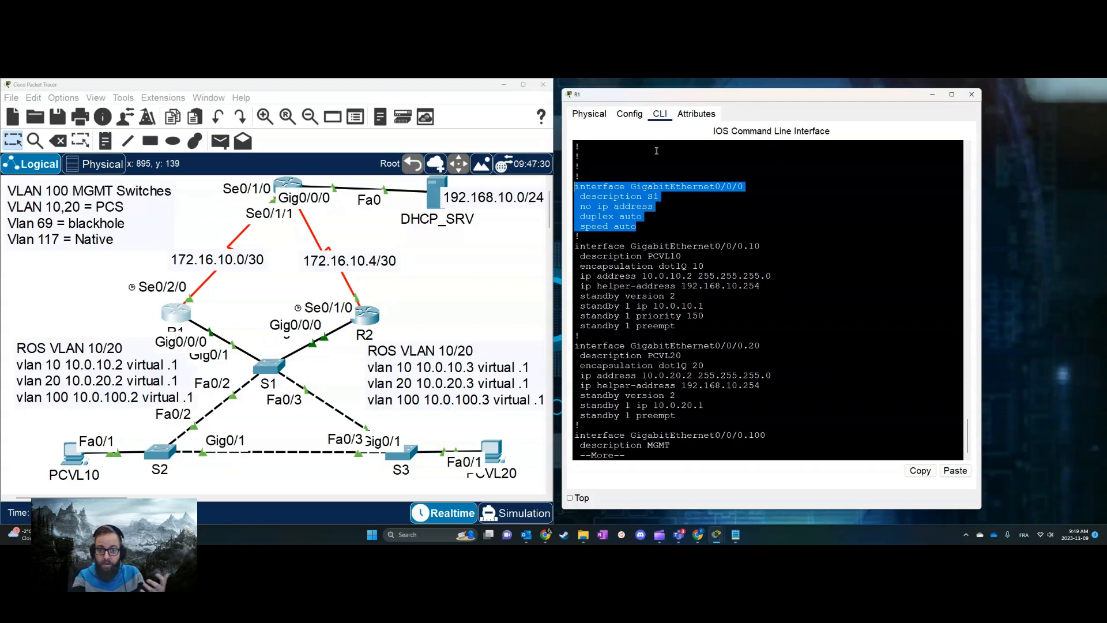
{"action": "left_click", "coordinate": [665, 199]}
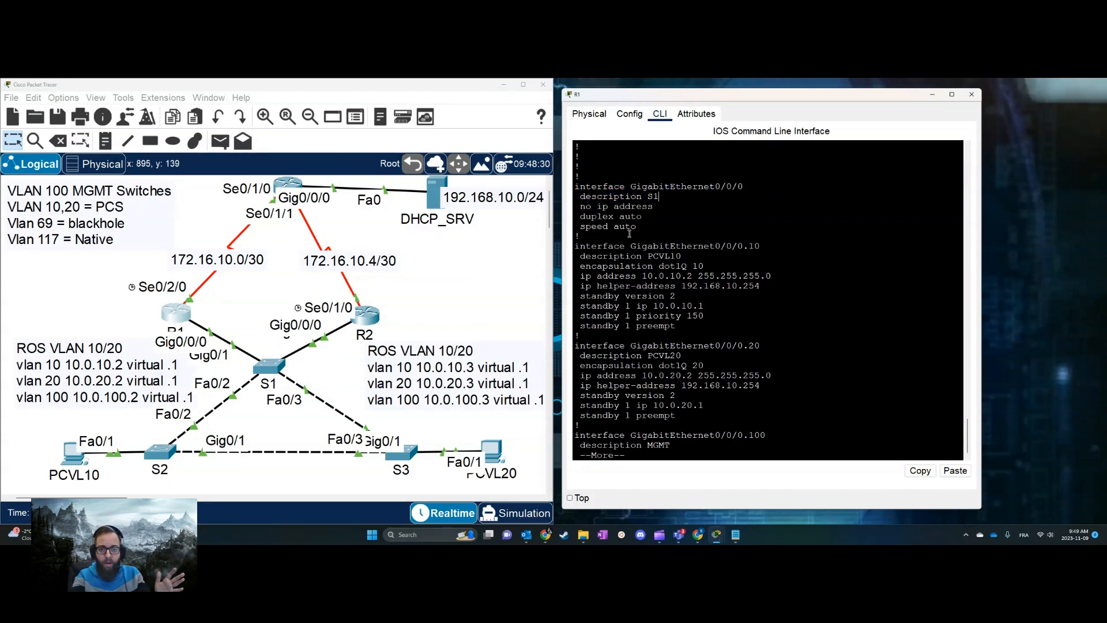
{"action": "scroll", "coordinate": [629, 228], "scroll_direction": "down", "scroll_amount": 1}
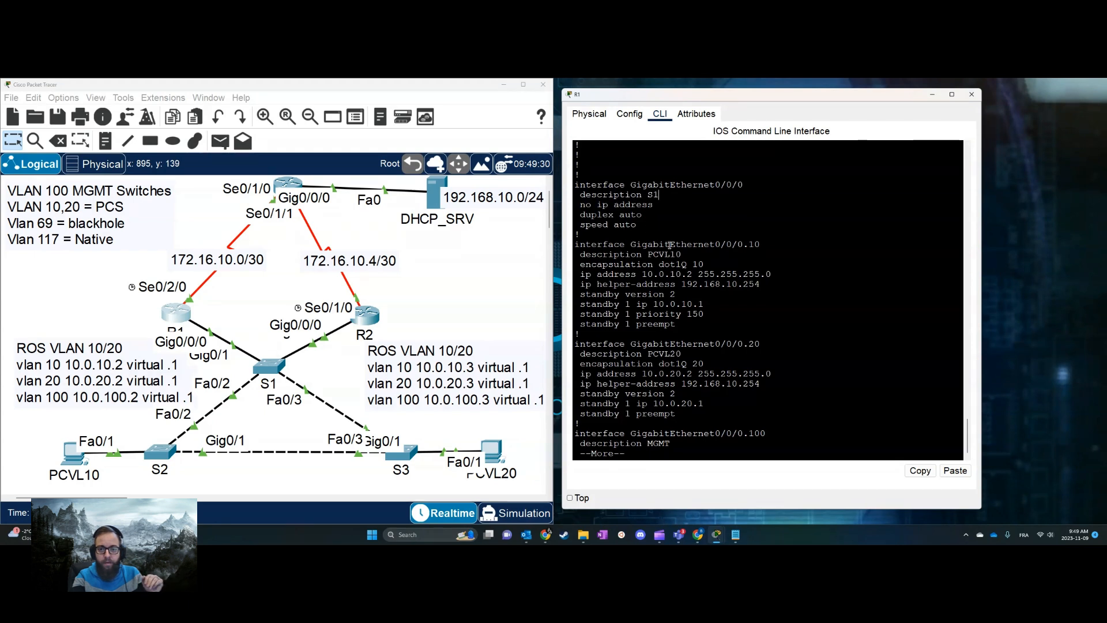
{"action": "left_click_drag", "start_coordinate": [620, 244], "coordinate": [763, 244]}
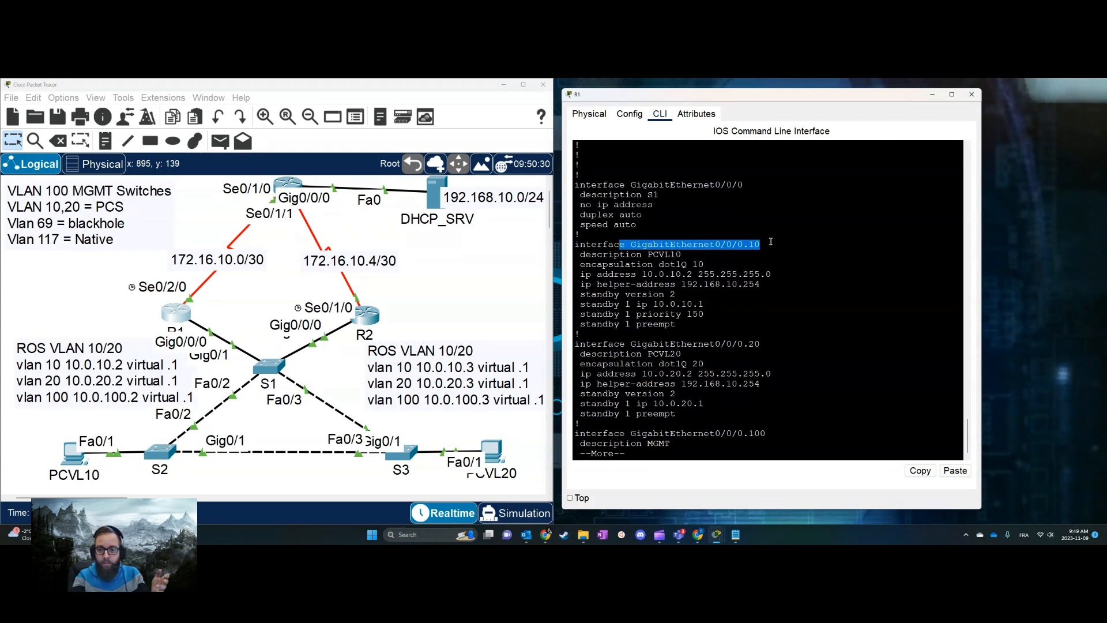
{"action": "left_click_drag", "start_coordinate": [686, 344], "coordinate": [761, 345]}
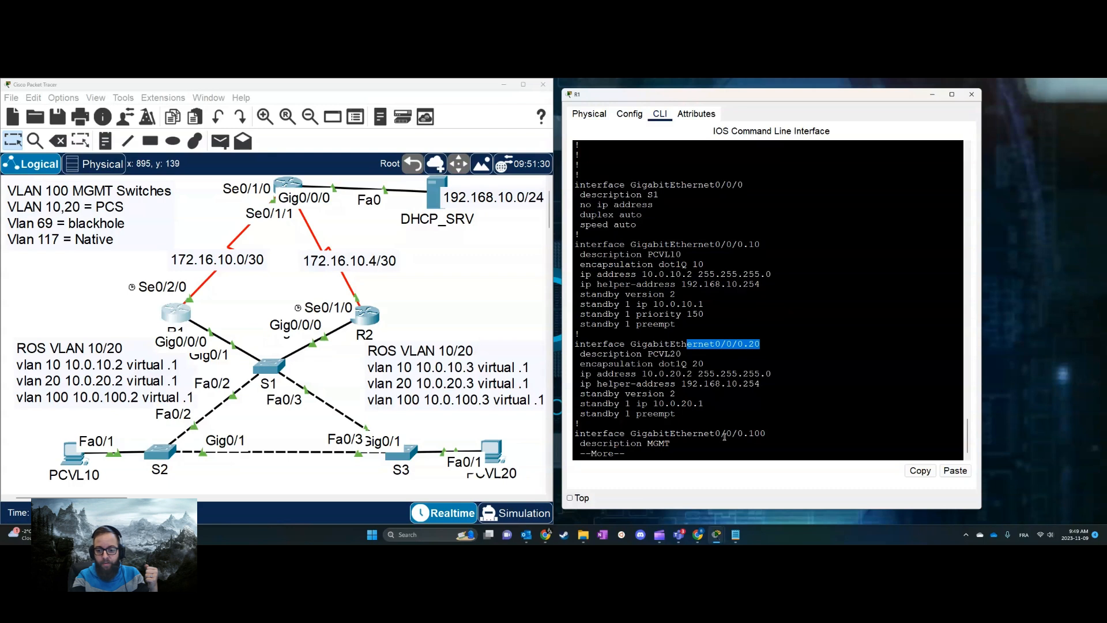
{"action": "left_click_drag", "start_coordinate": [725, 434], "coordinate": [766, 434]}
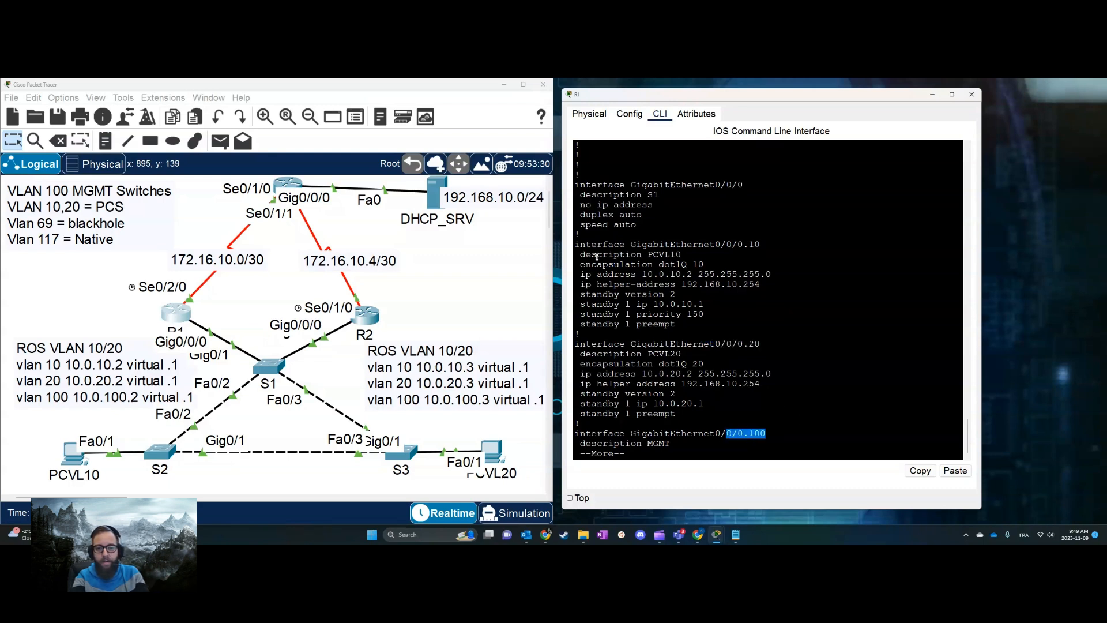
Examine the description, dot1Q encapsulation, IP address, helper address and standby settings of R1's subinterface GigabitEthernet0/0/0.10.
{"action": "left_click_drag", "start_coordinate": [585, 255], "coordinate": [722, 257]}
{"action": "left_click_drag", "start_coordinate": [598, 264], "coordinate": [744, 260]}
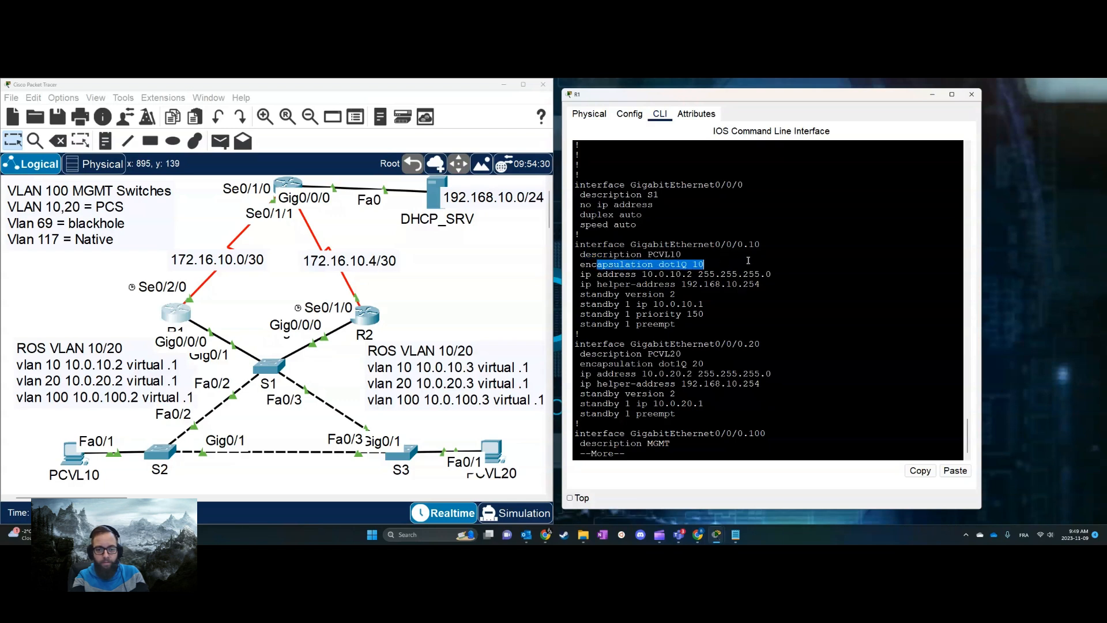
{"action": "left_click", "coordinate": [610, 275]}
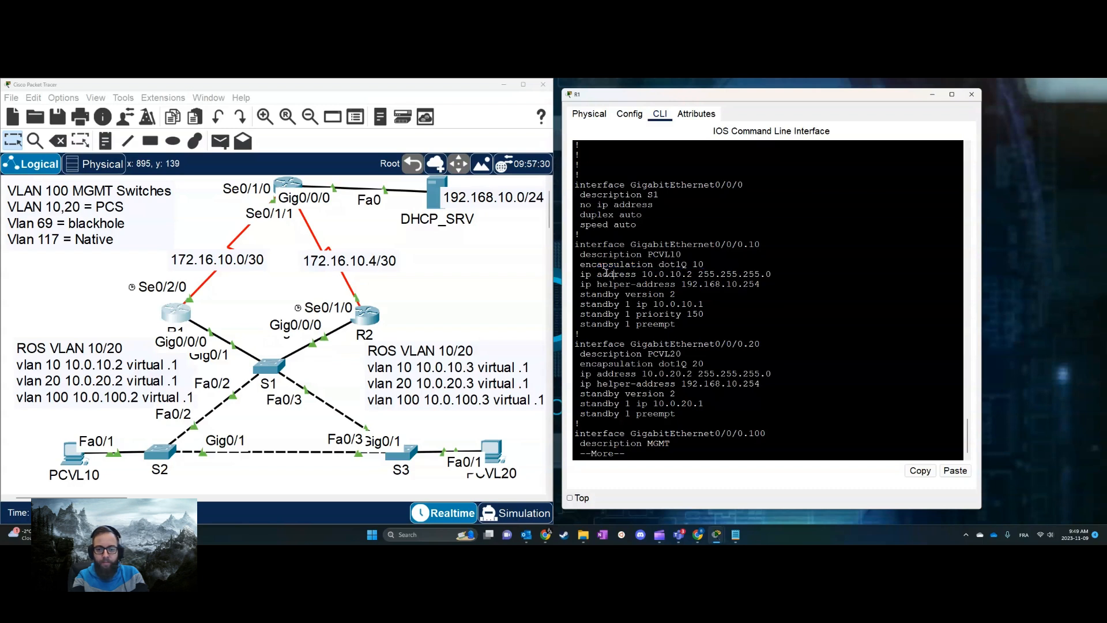
{"action": "left_click_drag", "start_coordinate": [598, 284], "coordinate": [725, 324]}
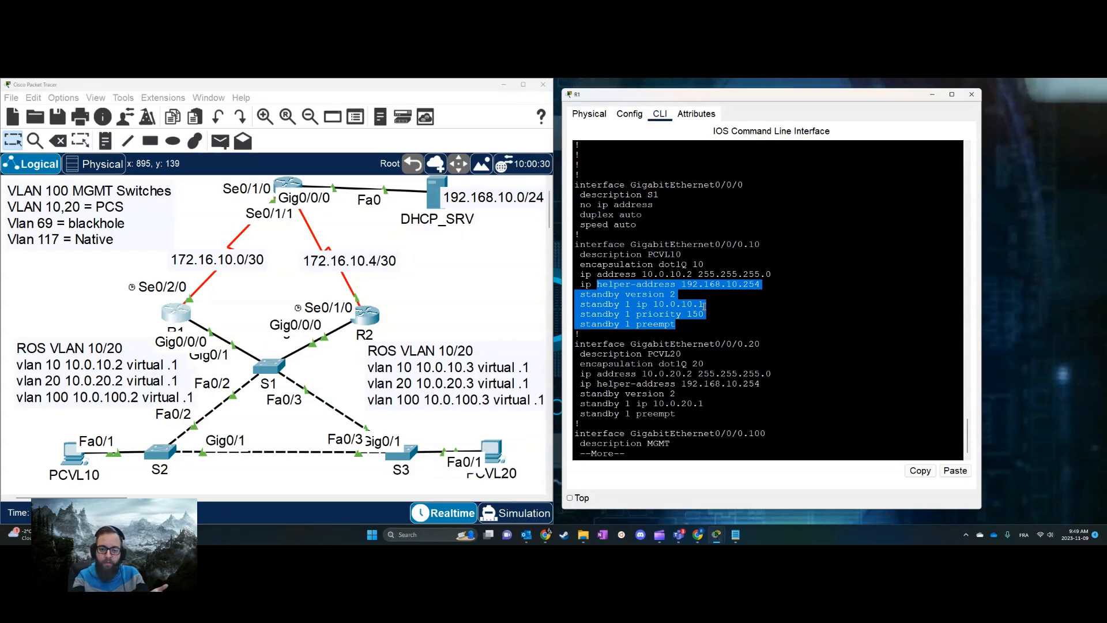
{"action": "left_click_drag", "start_coordinate": [608, 274], "coordinate": [729, 274]}
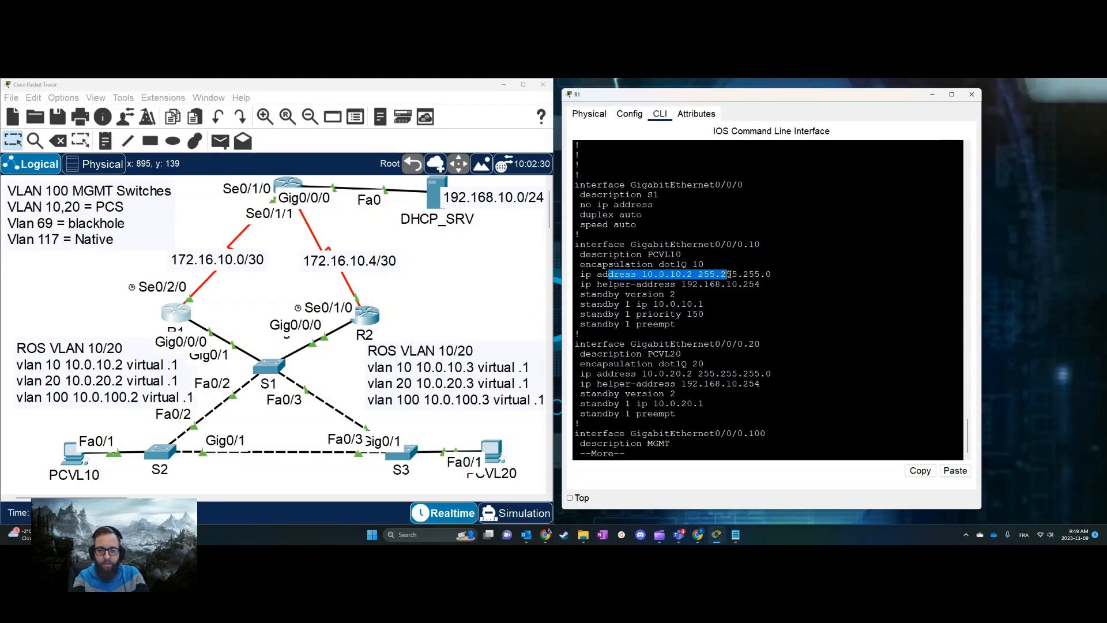
Examine the IP address and standby settings of R1's subinterfaces GigabitEthernet0/0/0.20 and GigabitEthernet0/0/0.100.
{"action": "left_click", "coordinate": [718, 270]}
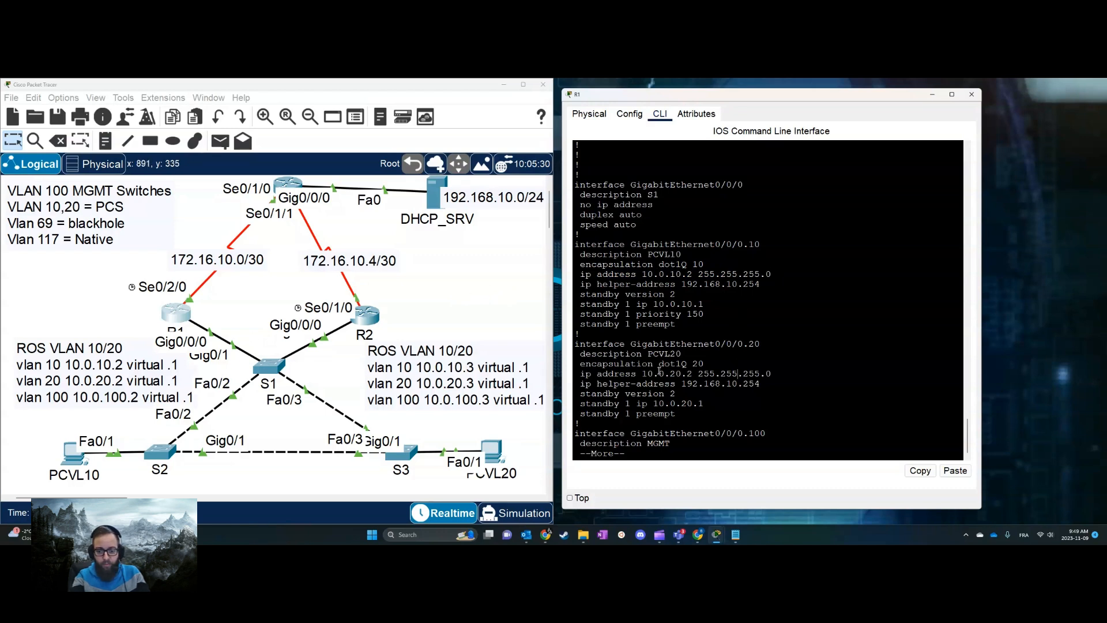
{"action": "left_click_drag", "start_coordinate": [645, 373], "coordinate": [805, 374]}
{"action": "key", "text": "space"}
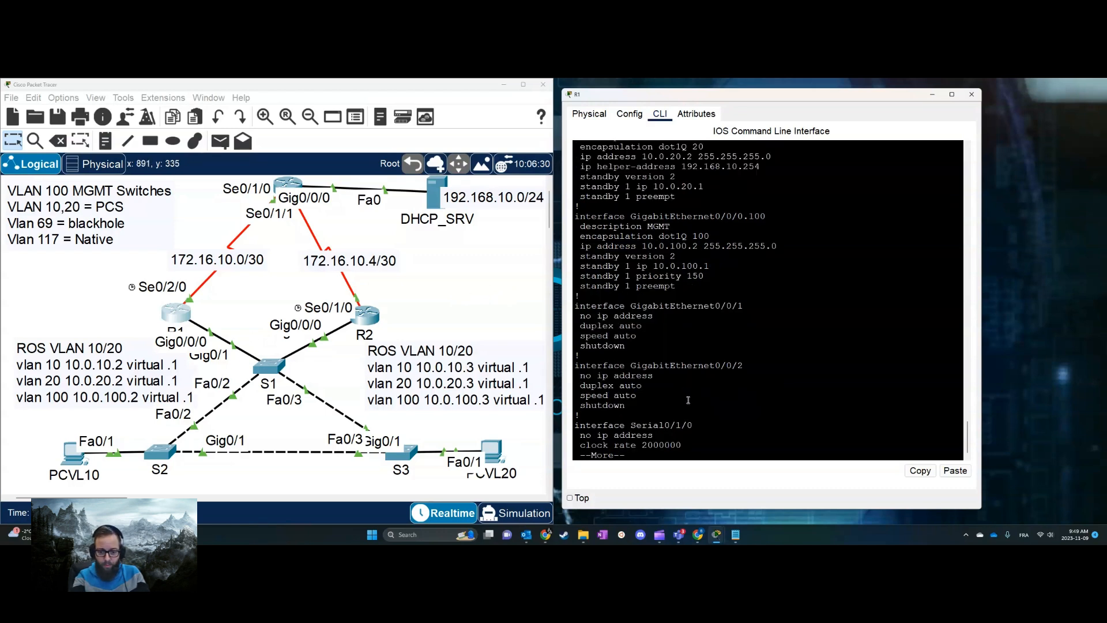
{"action": "left_click_drag", "start_coordinate": [626, 246], "coordinate": [778, 247]}
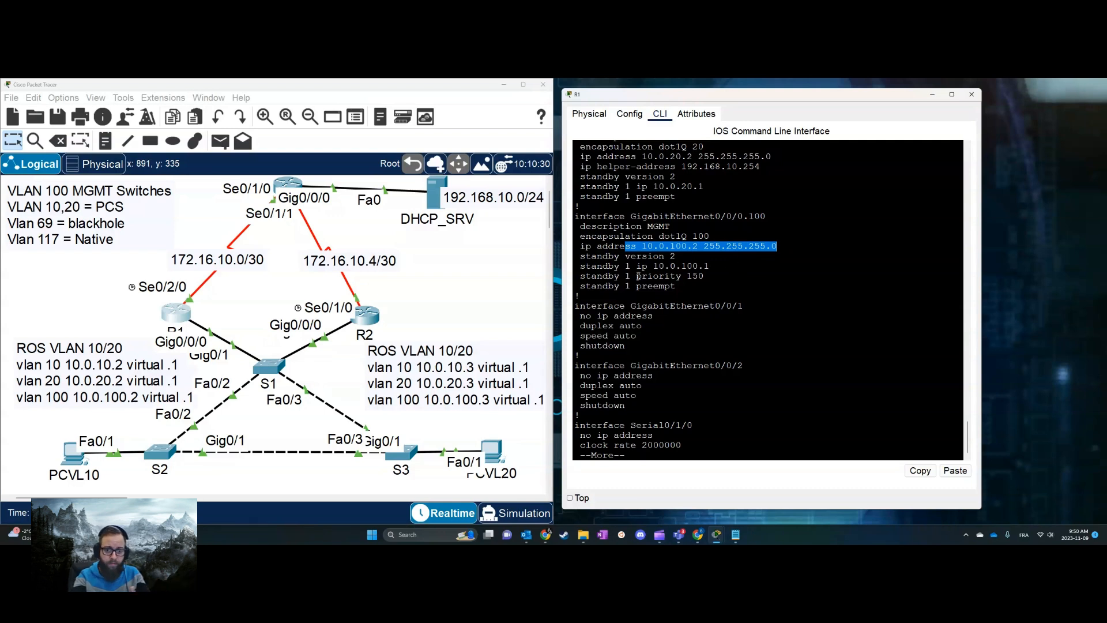
{"action": "left_click", "coordinate": [800, 315]}
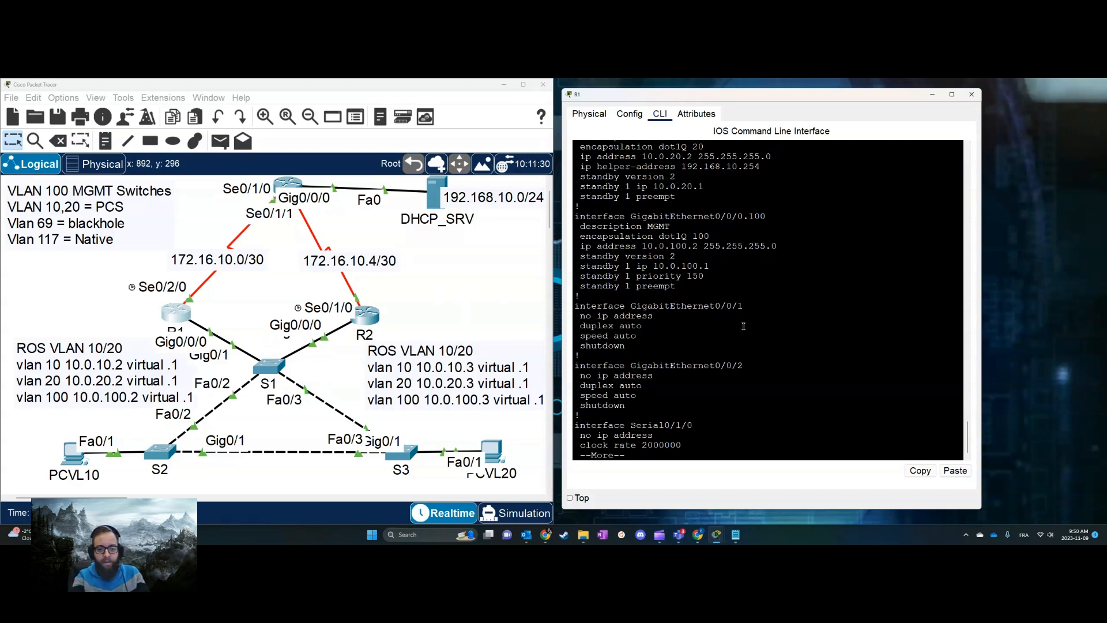
Page R1's running configuration to Serial0/2/0 and compare its description, IP address and clock rate with the ISP link in the topology.
{"action": "key", "text": "space"}
{"action": "left_click_drag", "start_coordinate": [581, 302], "coordinate": [766, 342]}
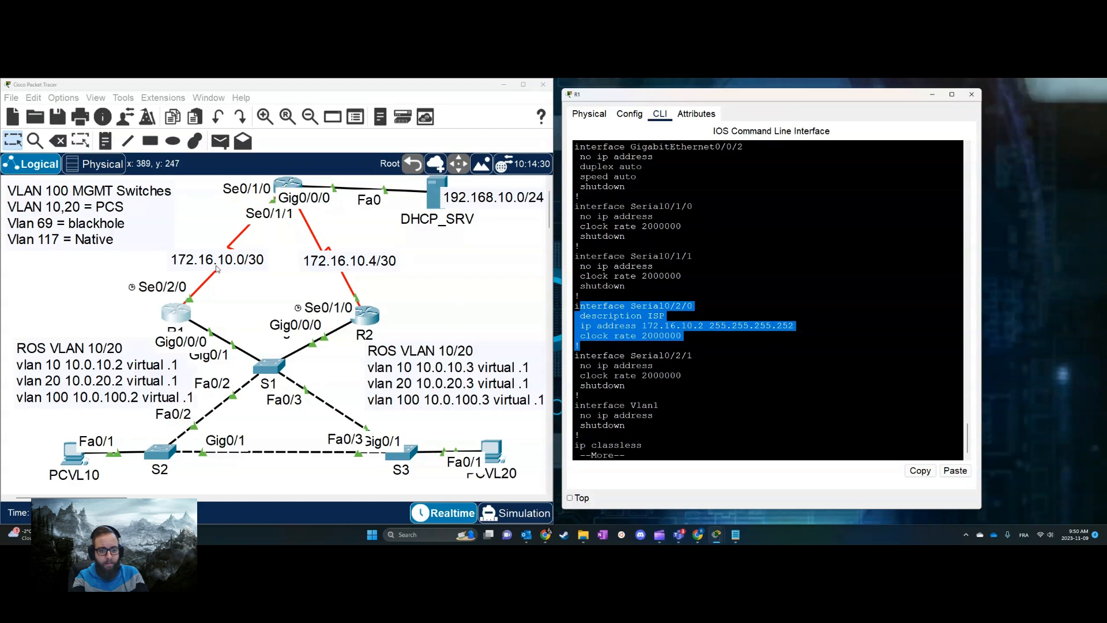
{"action": "left_click", "coordinate": [664, 328]}
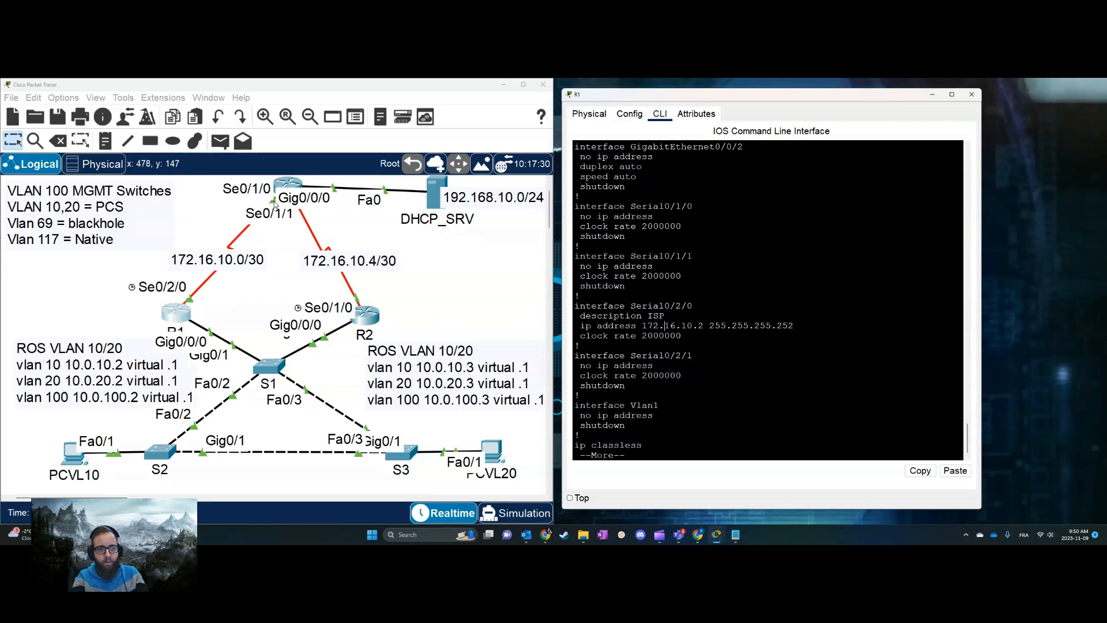
{"action": "left_click", "coordinate": [324, 217]}
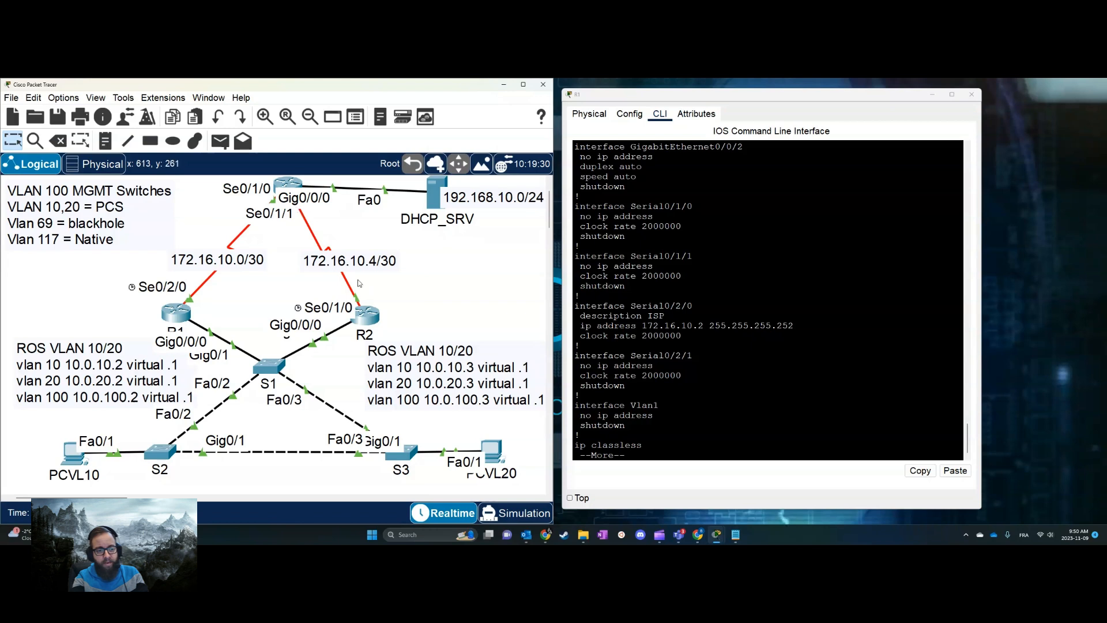
{"action": "left_click", "coordinate": [759, 358]}
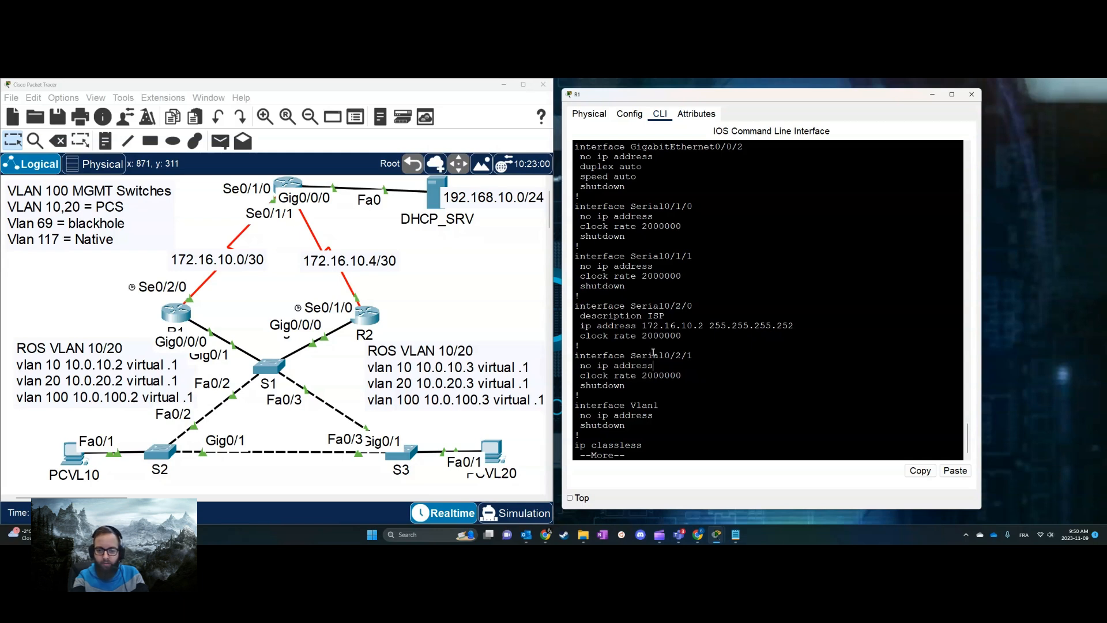
{"action": "left_click", "coordinate": [226, 324]}
Quit the configuration listing and show only R1's static routes with show run | inc ip route.
{"action": "left_click", "coordinate": [848, 363]}
{"action": "type", "text": "qshow"}
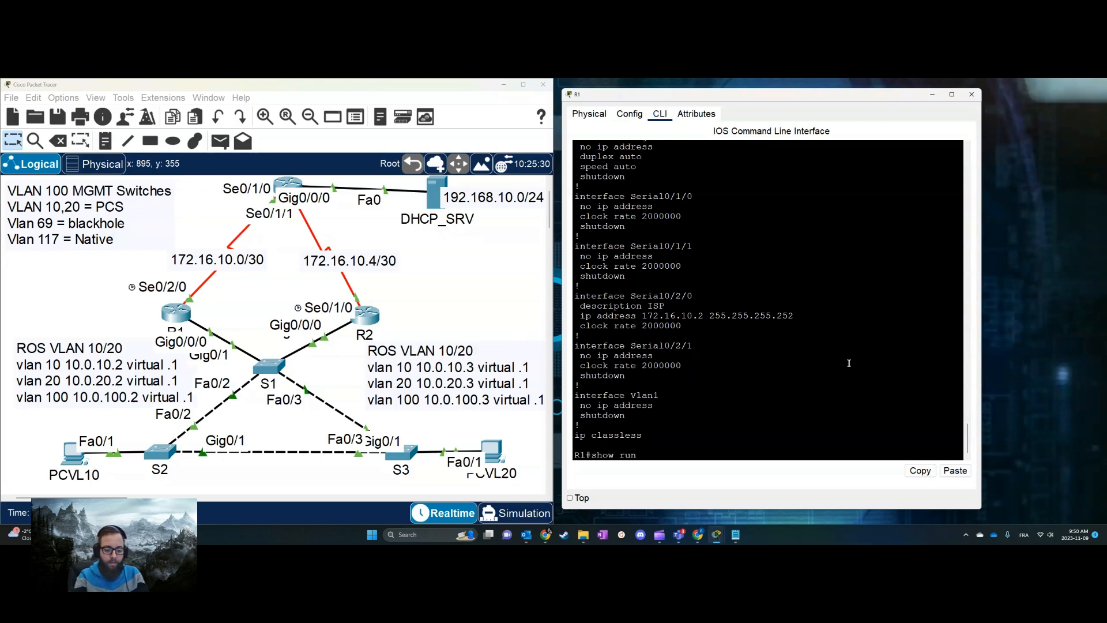
{"action": "type", "text": " run | inc ip route"}
{"action": "key", "text": "Return"}
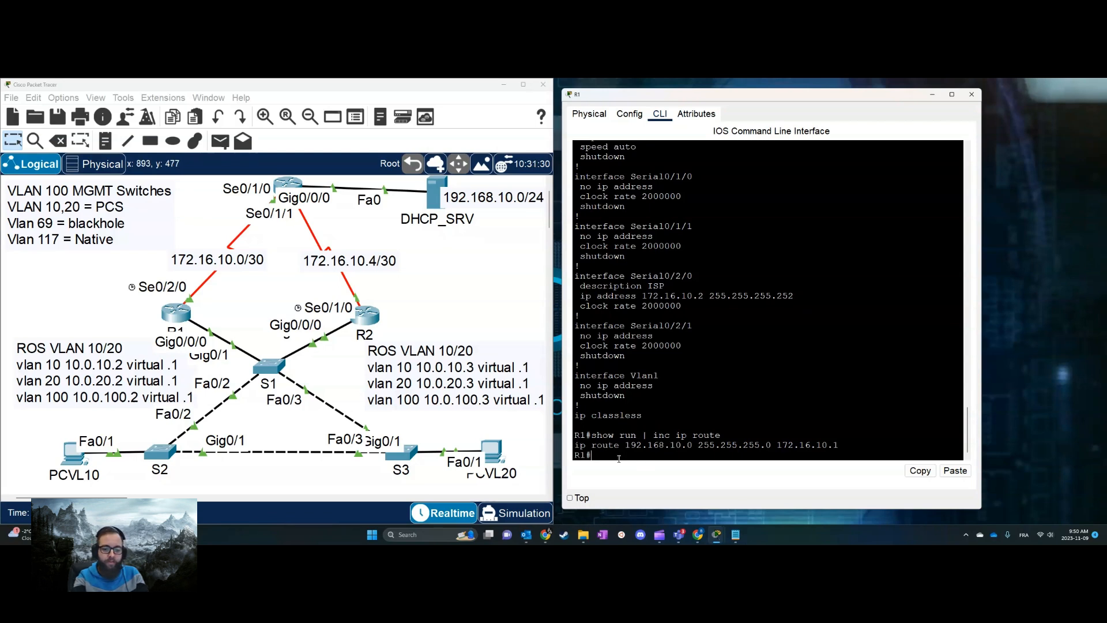
Examine the destination network, subnet mask and next hop of R1's static route.
{"action": "left_click_drag", "start_coordinate": [627, 447], "coordinate": [772, 446]}
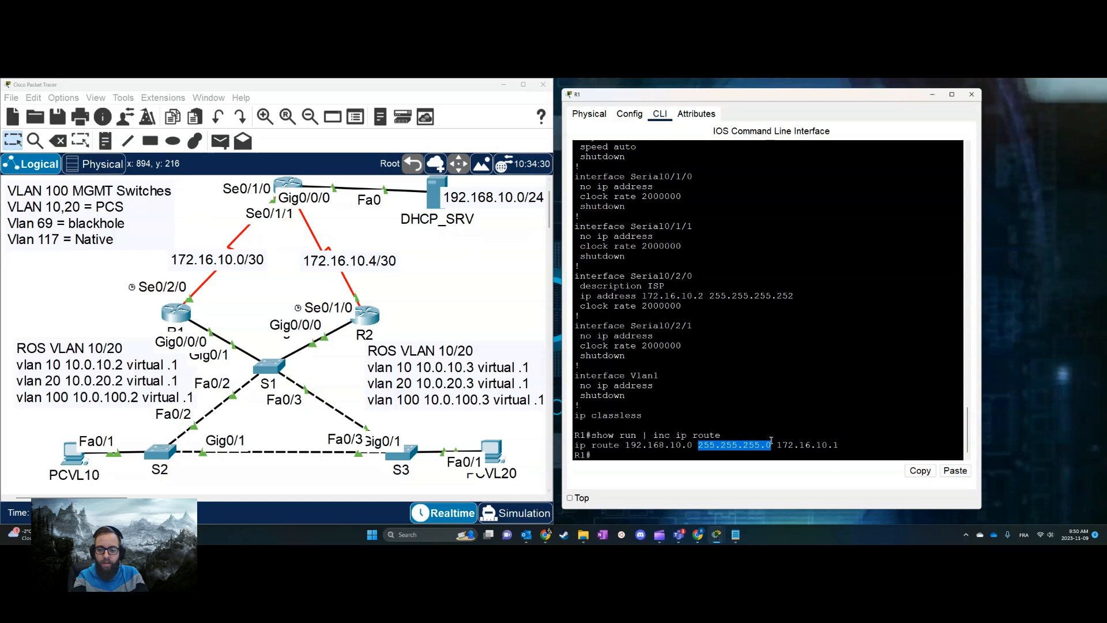
{"action": "left_click_drag", "start_coordinate": [777, 446], "coordinate": [841, 443]}
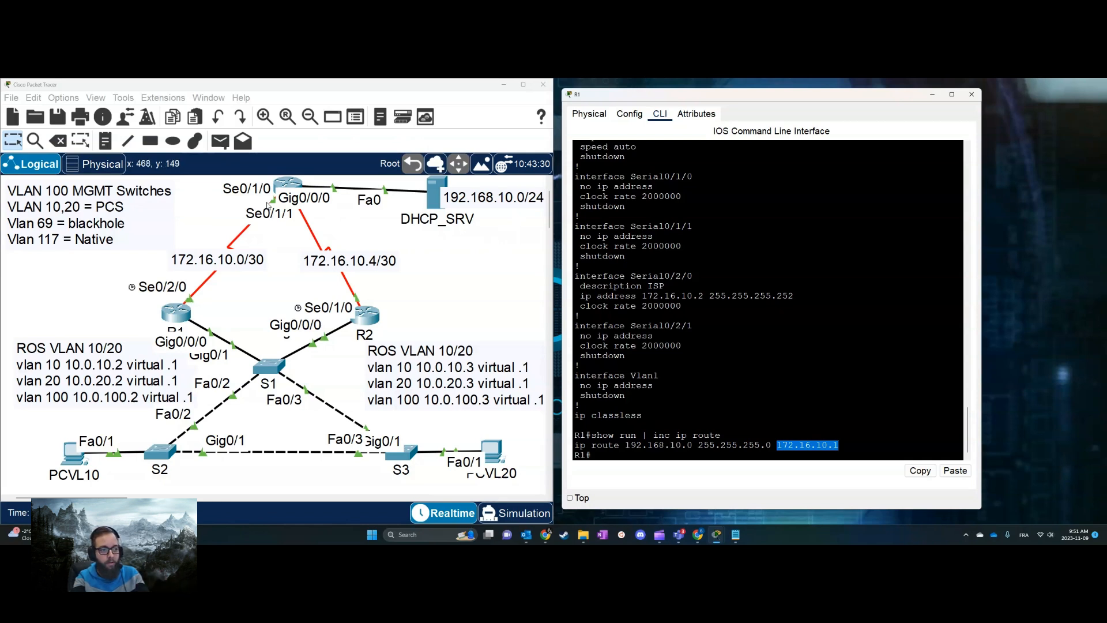
{"action": "left_click", "coordinate": [837, 329]}
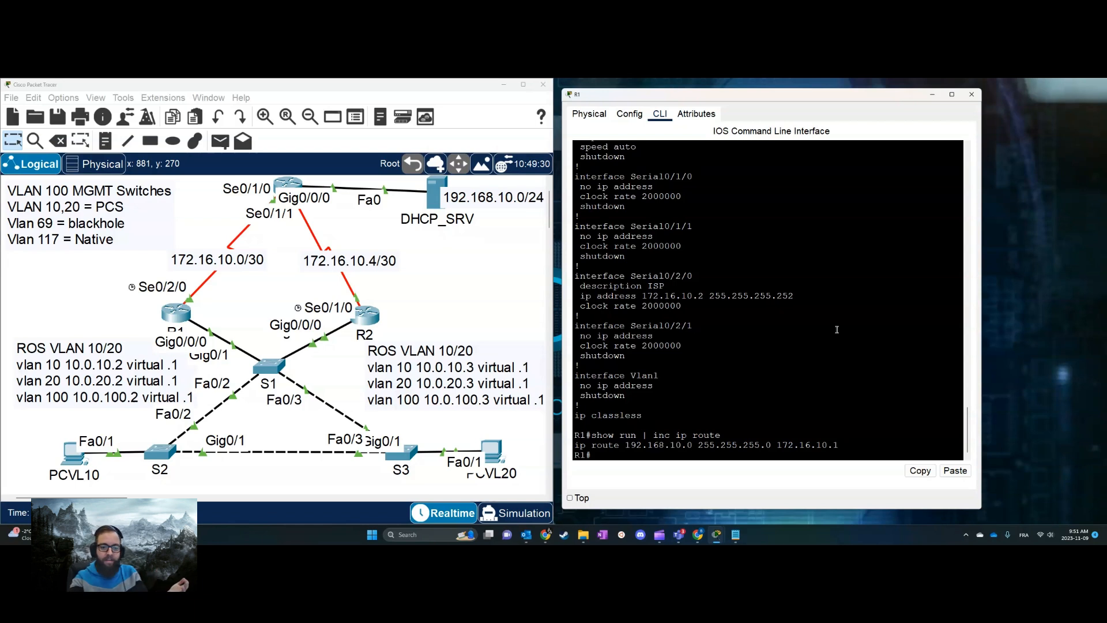
Open router R2's command line and enter privileged EXEC mode.
{"action": "left_click", "coordinate": [371, 318]}
{"action": "key", "text": "Return"}
{"action": "key", "text": "Return"}
{"action": "key", "text": "Return"}
{"action": "type", "text": "en"}
{"action": "key", "text": "Return"}
Filter R2's running configuration with show run | inc ip route and examine the static route's destination, mask and next hop.
{"action": "type", "text": "show "}
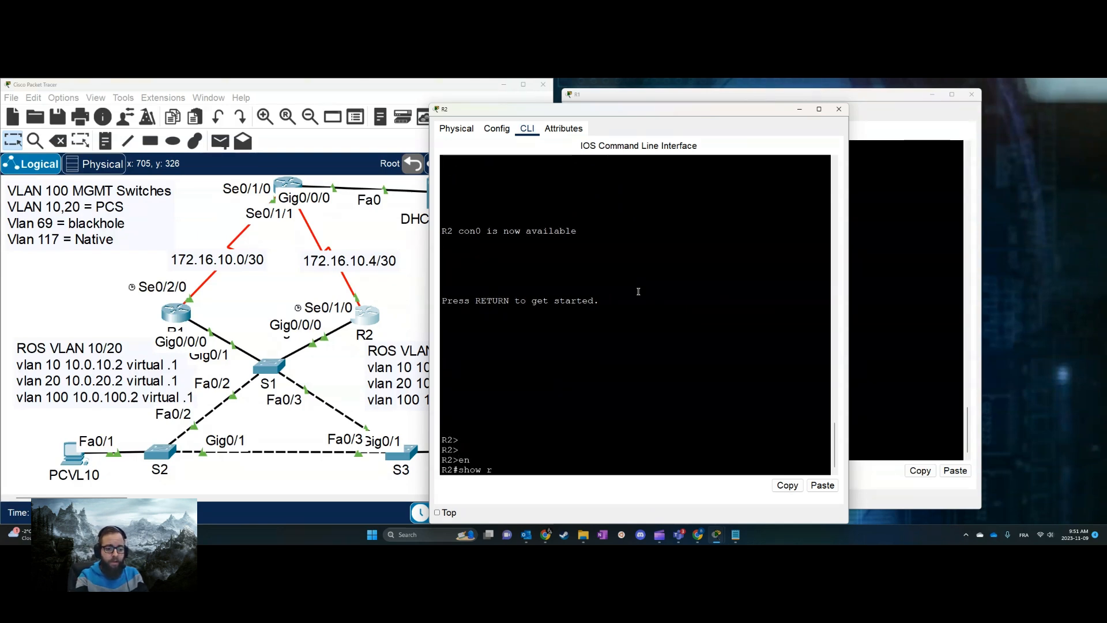
{"action": "type", "text": "run | inc ip route"}
{"action": "key", "text": "Return"}
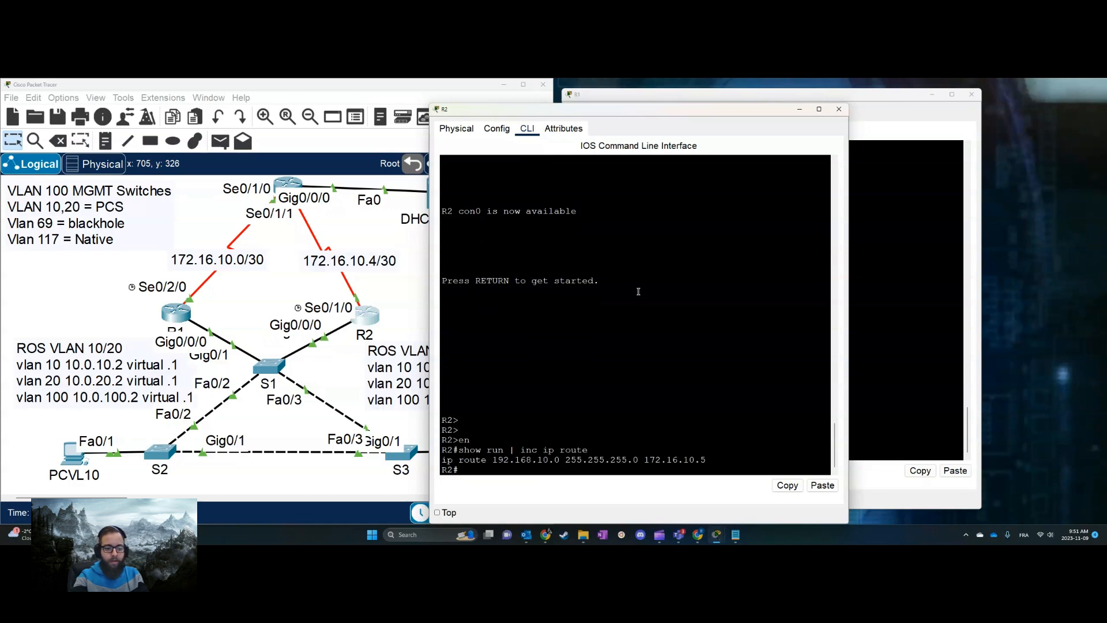
{"action": "left_click_drag", "start_coordinate": [727, 451], "coordinate": [733, 462]}
{"action": "left_click", "coordinate": [715, 460]}
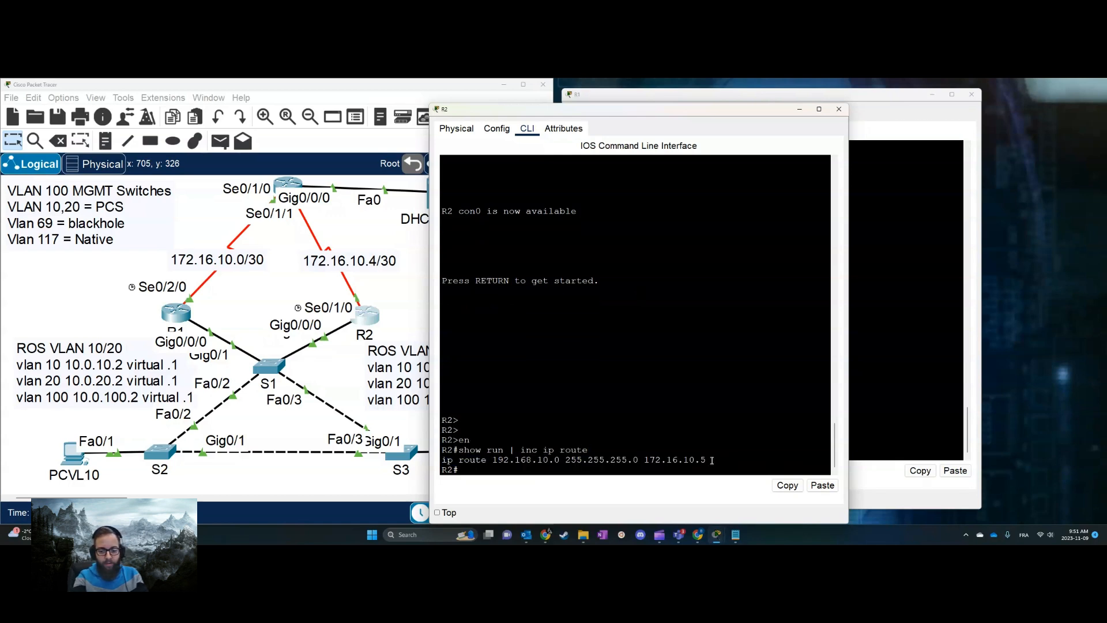
{"action": "left_click_drag", "start_coordinate": [504, 461], "coordinate": [650, 461]}
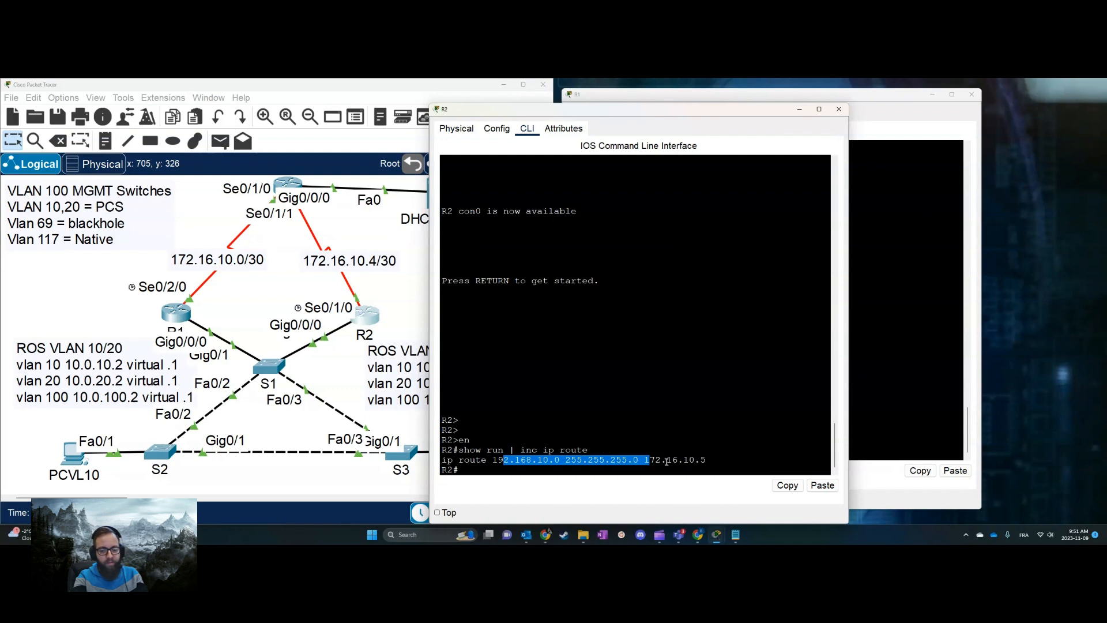
{"action": "left_click", "coordinate": [667, 461]}
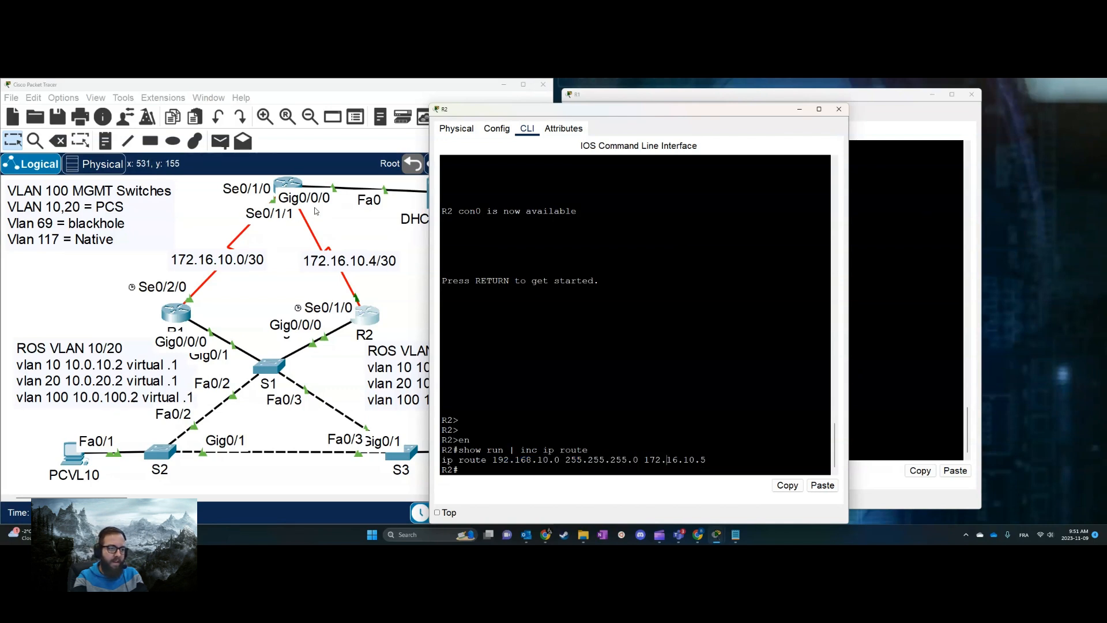
Open the ISP router's command line and enter privileged EXEC mode.
{"action": "left_click", "coordinate": [286, 184]}
{"action": "left_click", "coordinate": [287, 184]}
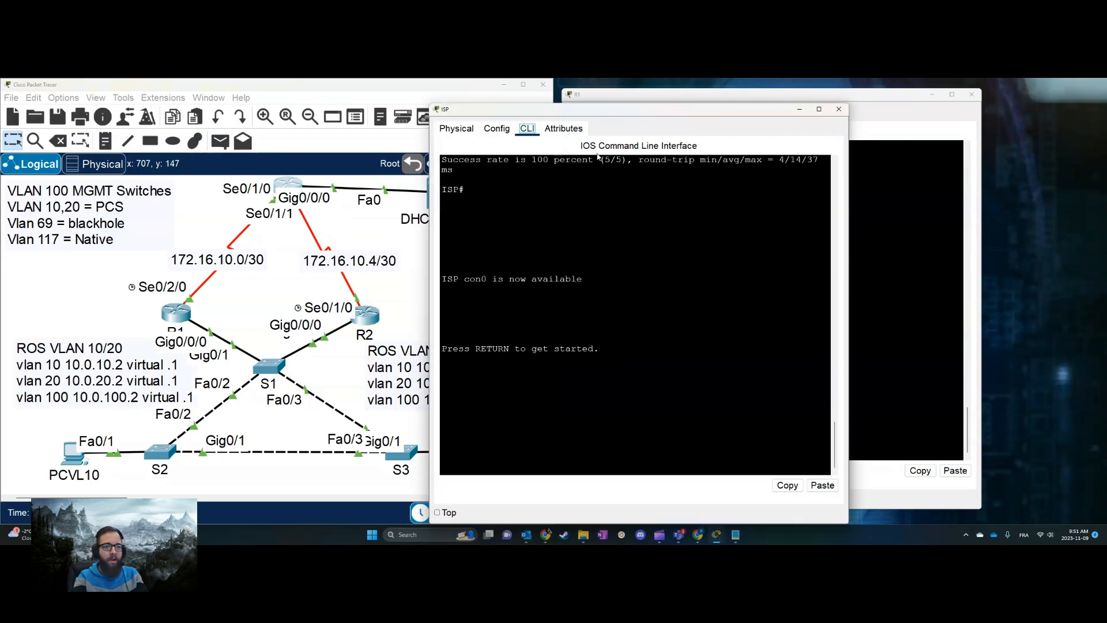
{"action": "type", "text": "en"}
{"action": "key", "text": "Return"}
Show only the ISP router's static routes with show run | inc ip route.
{"action": "type", "text": "s"}
{"action": "key", "text": "BackSpace"}
{"action": "key", "text": "BackSpace"}
{"action": "key", "text": "BackSpace"}
{"action": "key", "text": "BackSpace"}
{"action": "key", "text": "BackSpace"}
{"action": "key", "text": "BackSpace"}
{"action": "key", "text": "BackSpace"}
{"action": "type", "text": "show run | inc"}
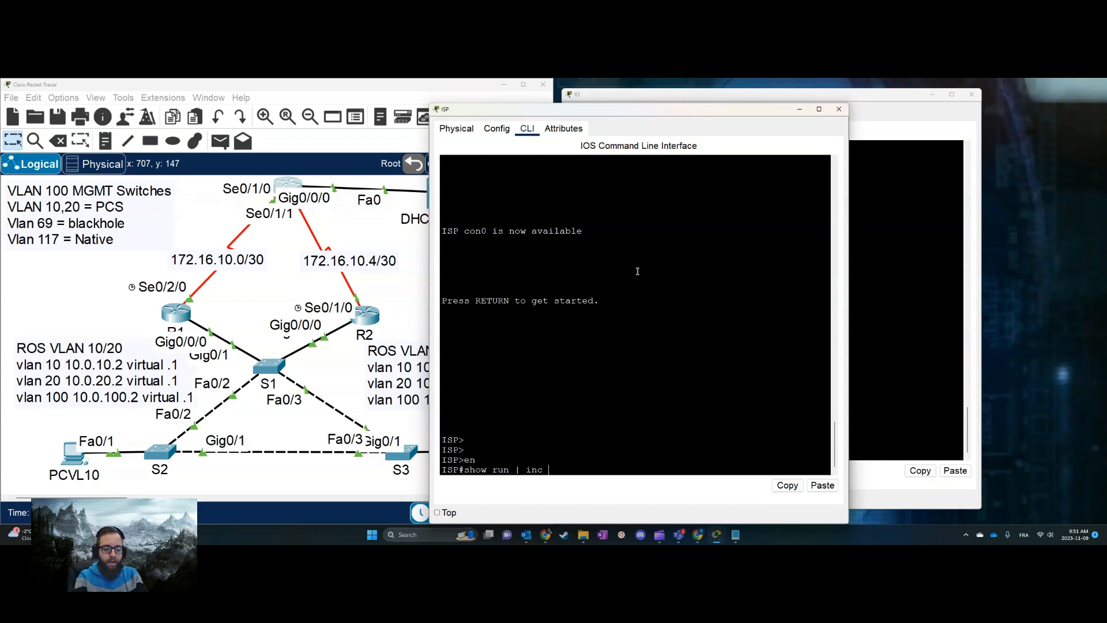
{"action": "type", "text": " ip rout"}
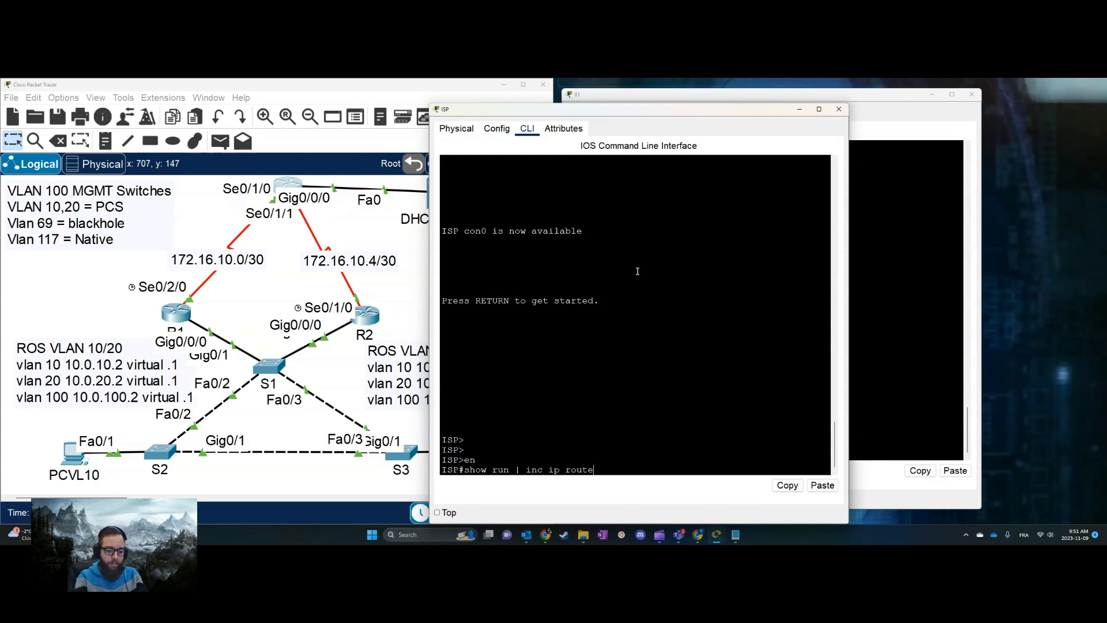
{"action": "type", "text": "e"}
{"action": "key", "text": "Return"}
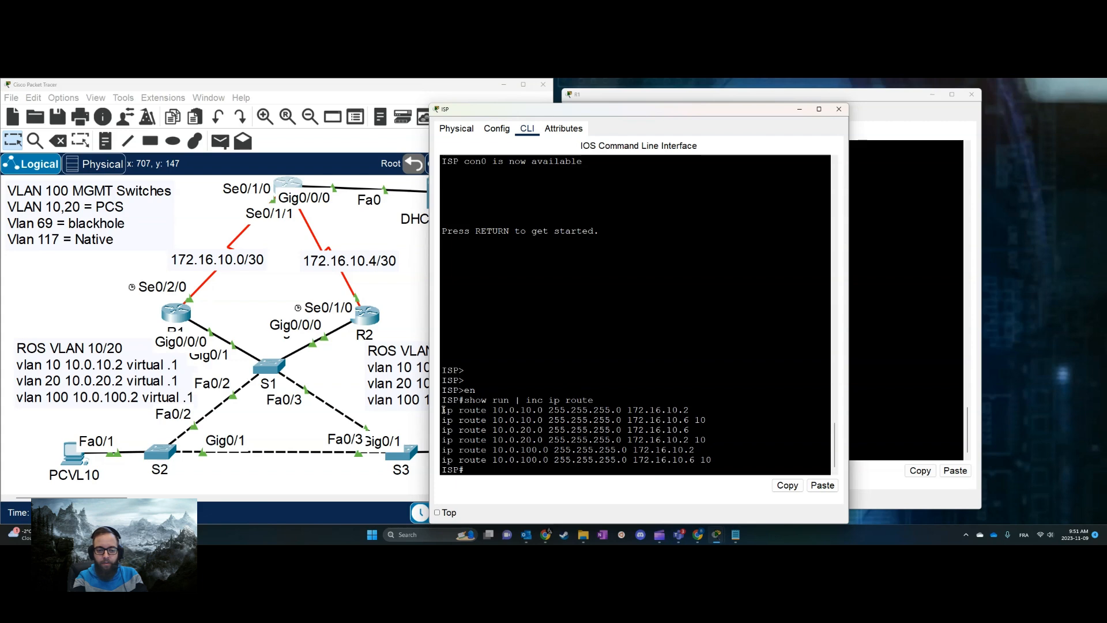
Move the ISP window clear of the topology and examine the primary static routes to each VLAN network and the backup route for 10.0.10.0.
{"action": "left_click_drag", "start_coordinate": [594, 109], "coordinate": [675, 97]}
{"action": "left_click_drag", "start_coordinate": [526, 399], "coordinate": [780, 397]}
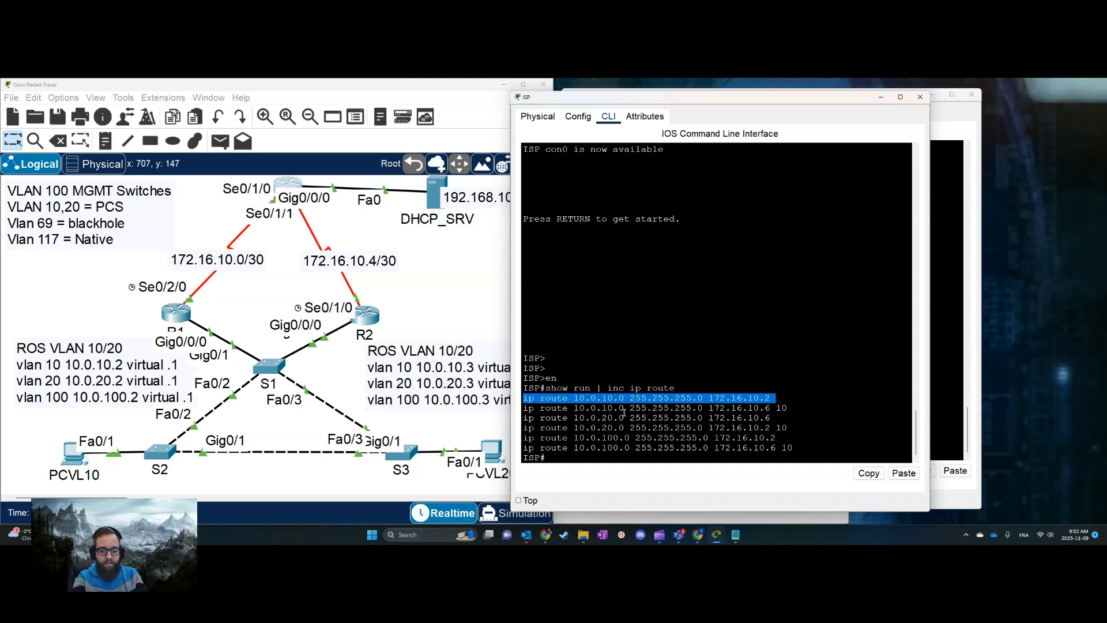
{"action": "left_click", "coordinate": [550, 418]}
{"action": "left_click_drag", "start_coordinate": [551, 418], "coordinate": [777, 419]}
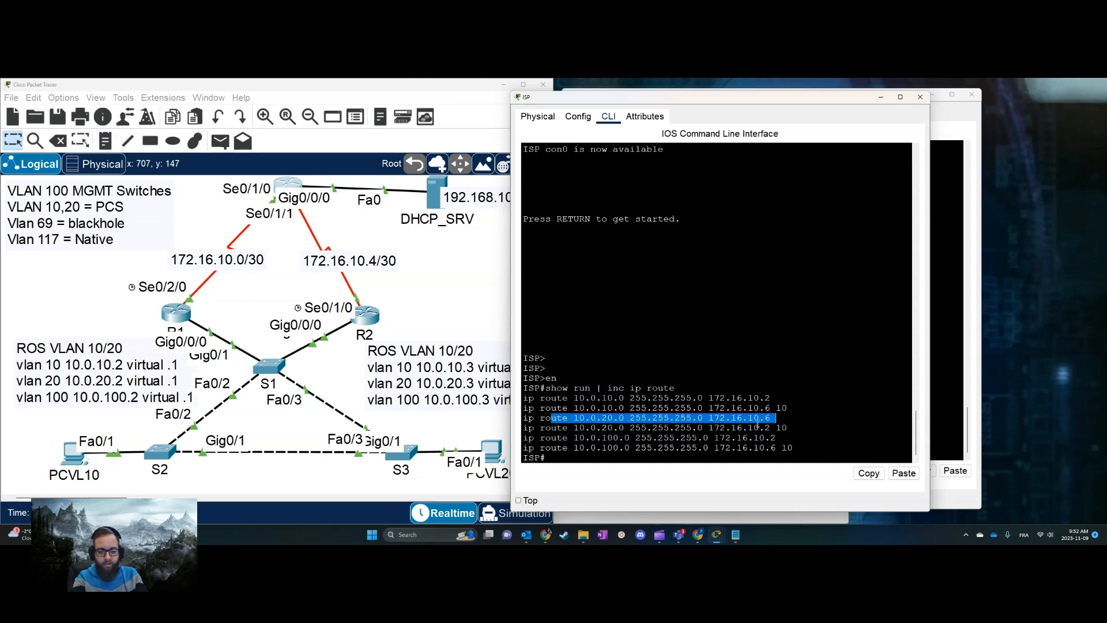
{"action": "left_click_drag", "start_coordinate": [557, 439], "coordinate": [787, 440]}
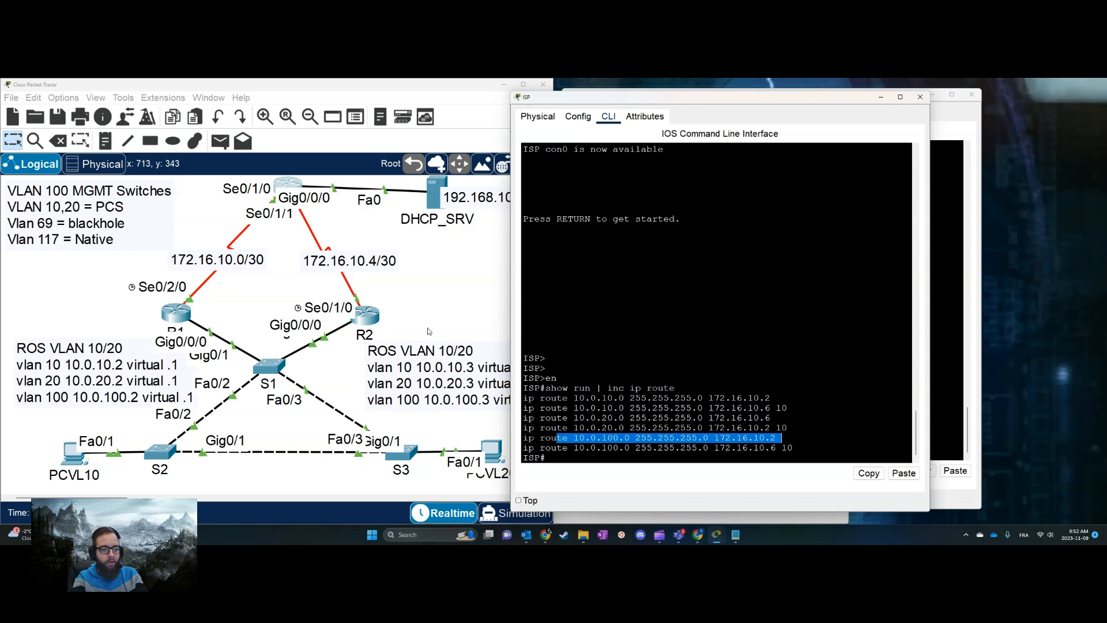
{"action": "left_click_drag", "start_coordinate": [791, 408], "coordinate": [529, 407]}
{"action": "left_click", "coordinate": [289, 287]}
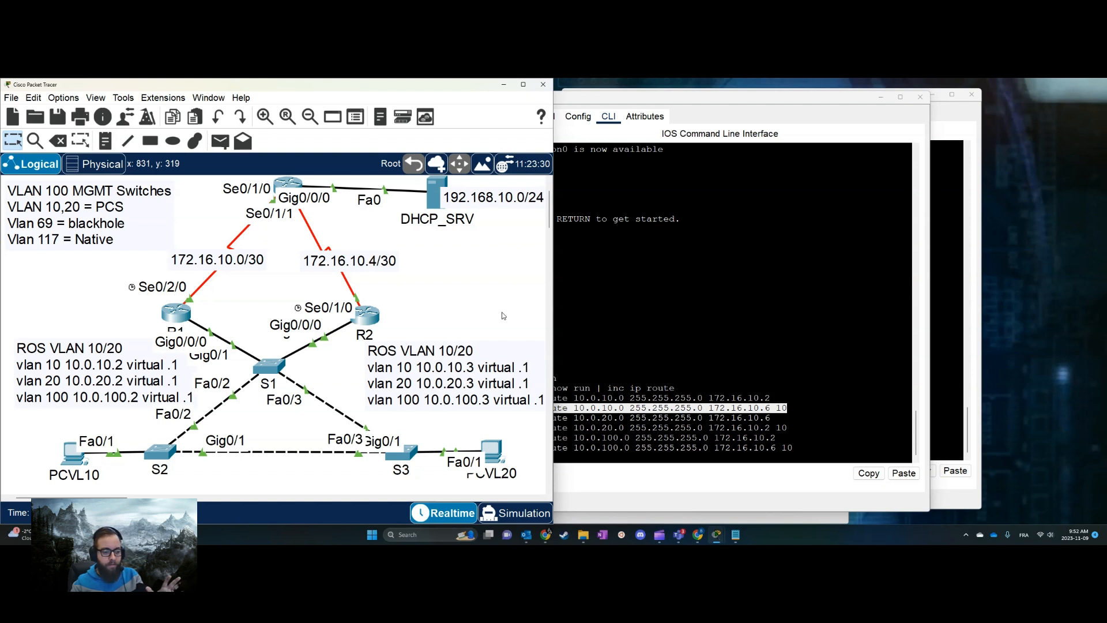
Display the ISP router's full routing table with show ip route.
{"action": "left_click", "coordinate": [791, 345]}
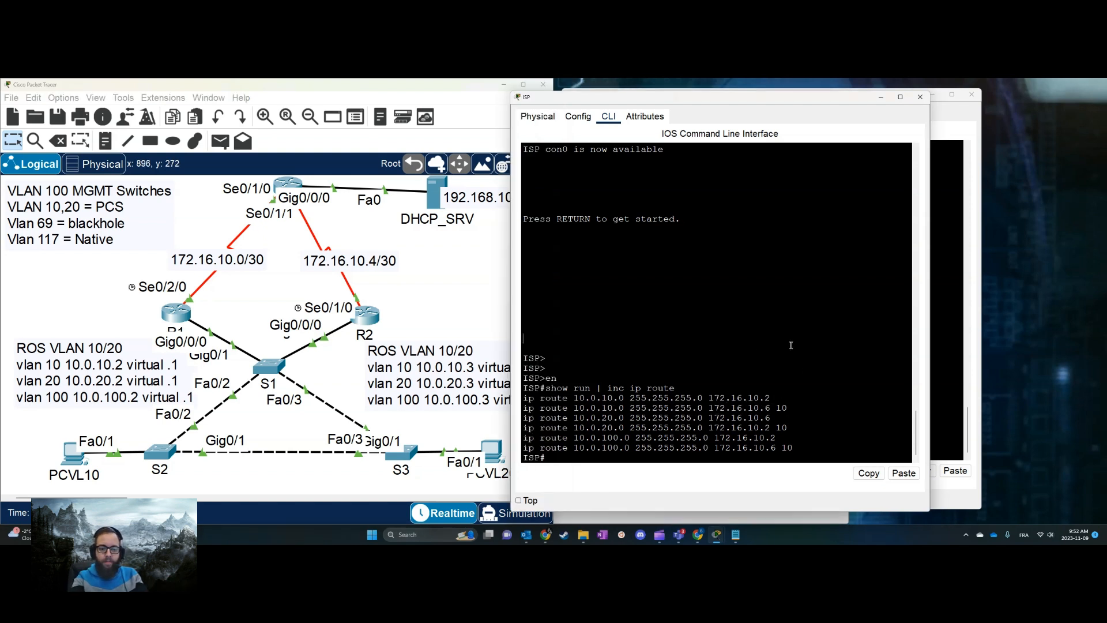
{"action": "key", "text": "Return"}
{"action": "key", "text": "Return"}
{"action": "key", "text": "Return"}
{"action": "type", "text": "shjo"}
{"action": "type", "text": " ip route"}
{"action": "key", "text": "Return"}
{"action": "key", "text": "space"}
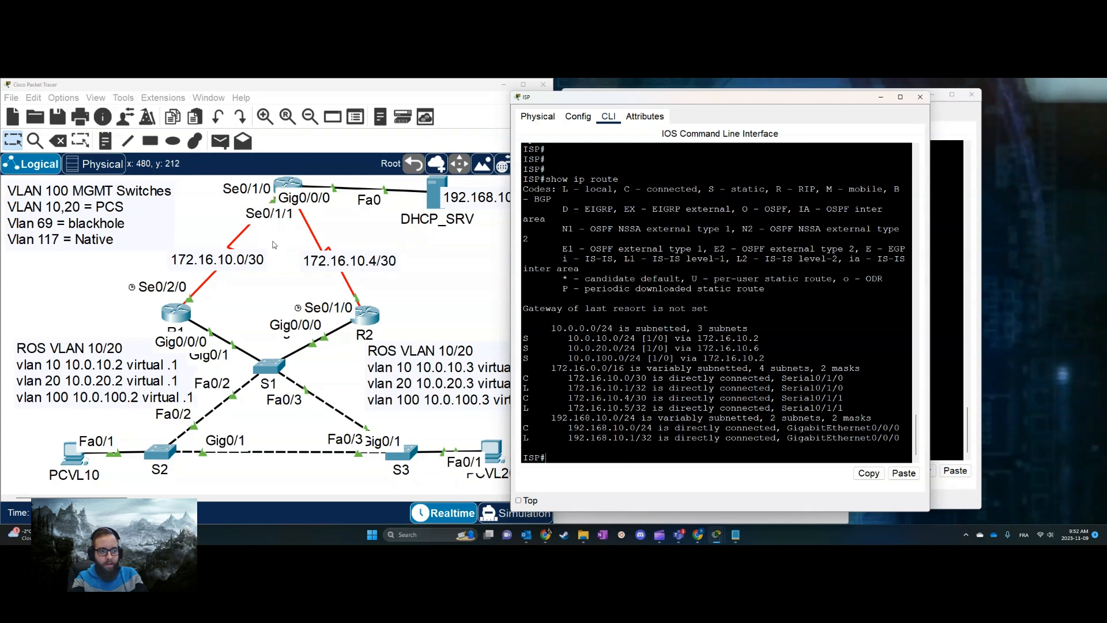
Examine the static entries and the directly connected and local entries for Serial0/1/0, Serial0/1/1 and GigabitEthernet0/0/0 in the ISP routing table.
{"action": "left_click_drag", "start_coordinate": [526, 338], "coordinate": [839, 362]}
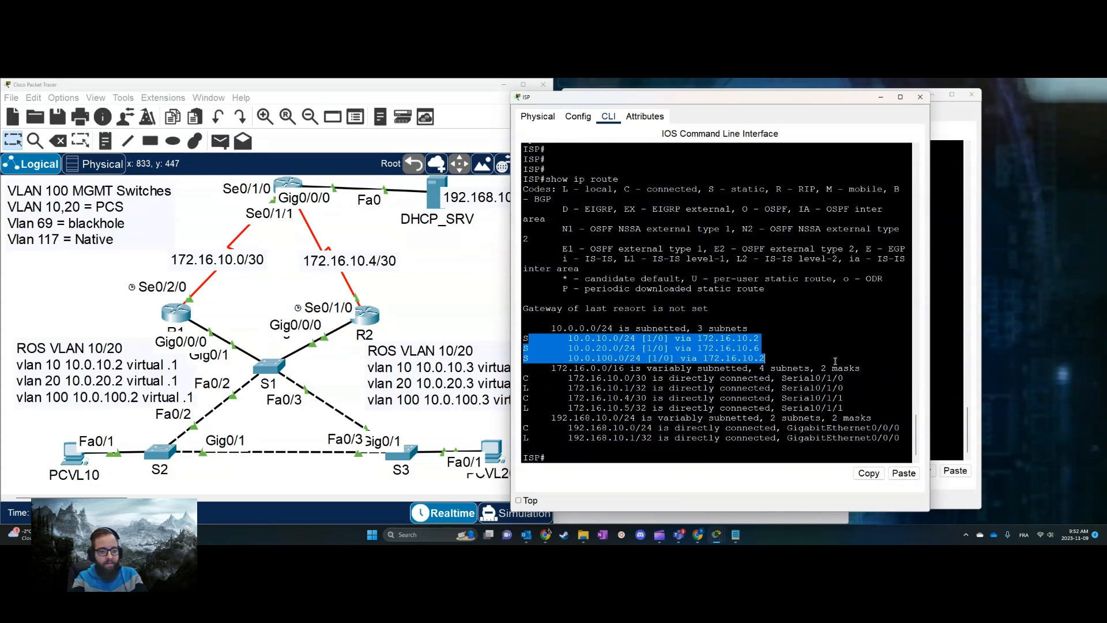
{"action": "left_click_drag", "start_coordinate": [523, 374], "coordinate": [671, 446]}
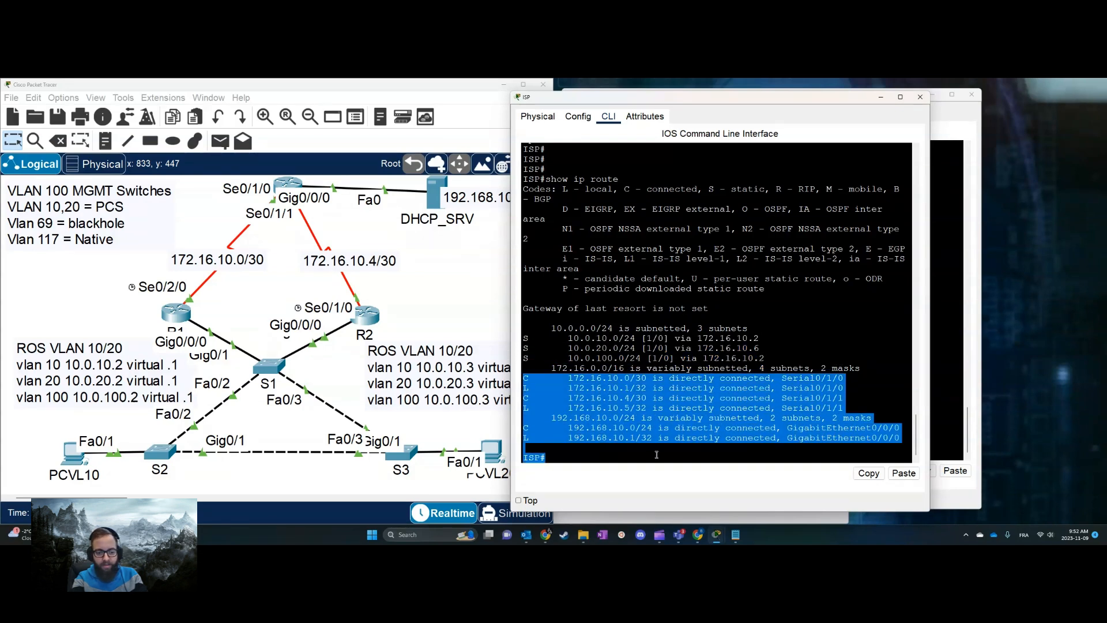
{"action": "left_click", "coordinate": [667, 444]}
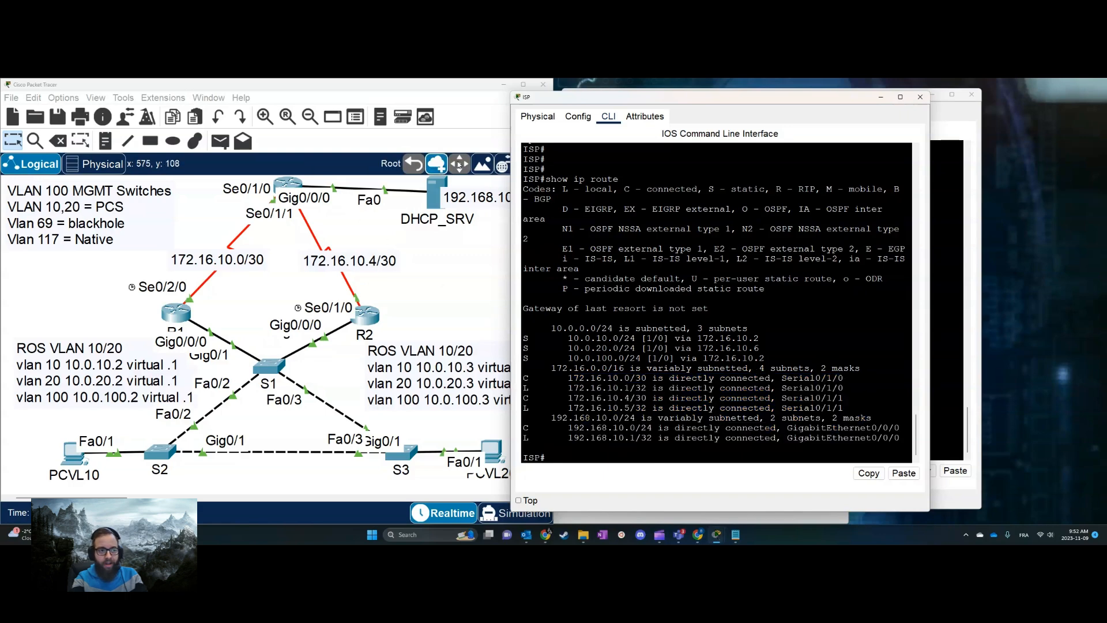
{"action": "left_click_drag", "start_coordinate": [523, 428], "coordinate": [900, 440]}
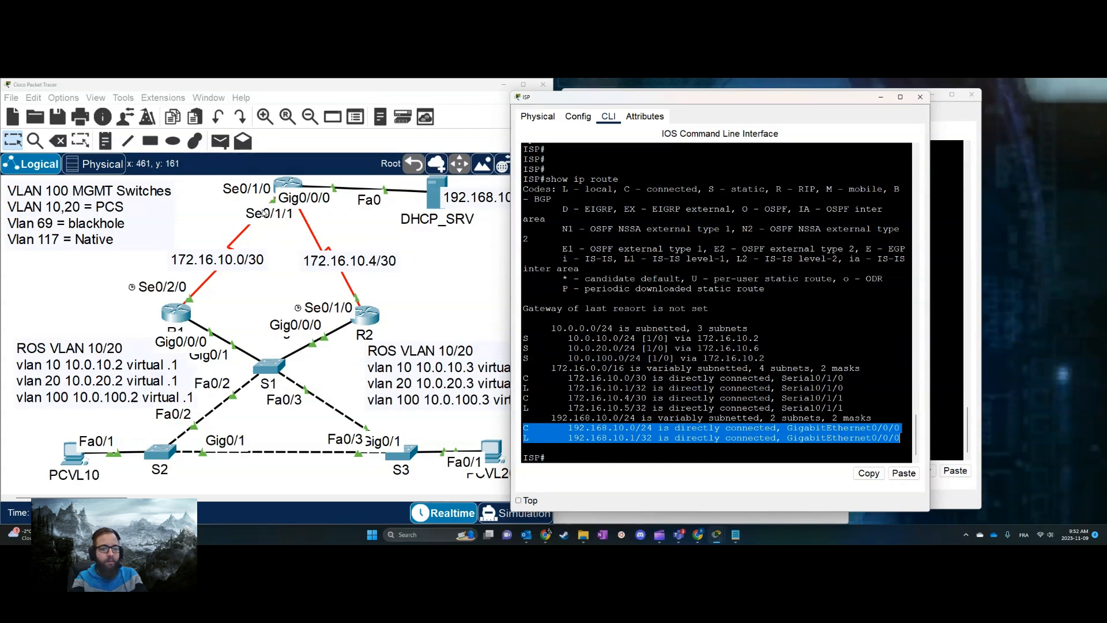
{"action": "left_click_drag", "start_coordinate": [555, 378], "coordinate": [855, 390]}
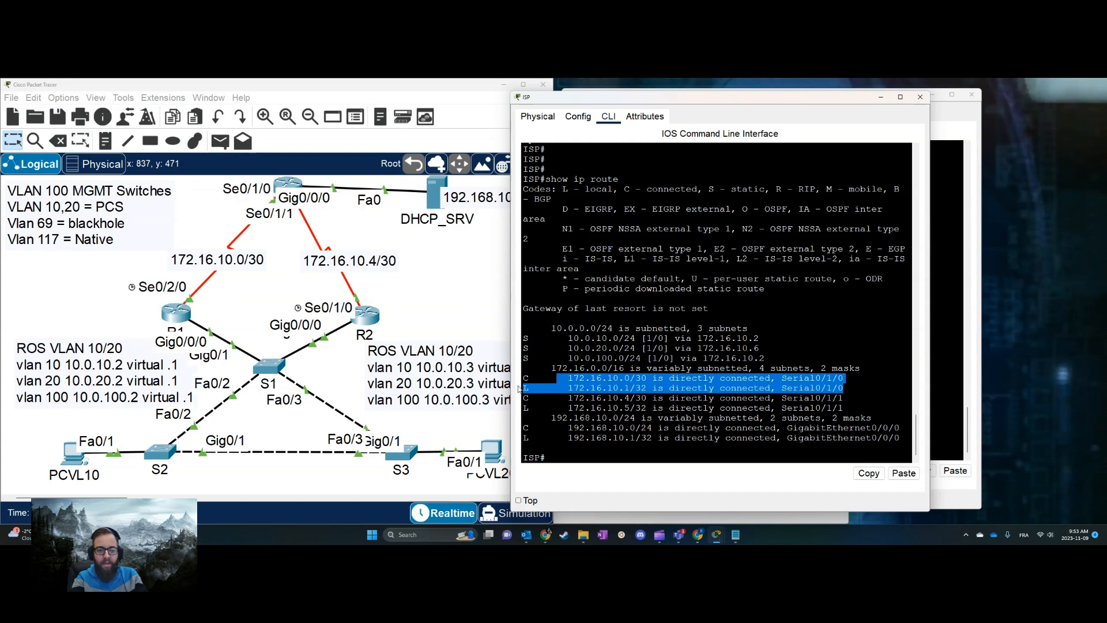
{"action": "left_click_drag", "start_coordinate": [536, 399], "coordinate": [863, 412]}
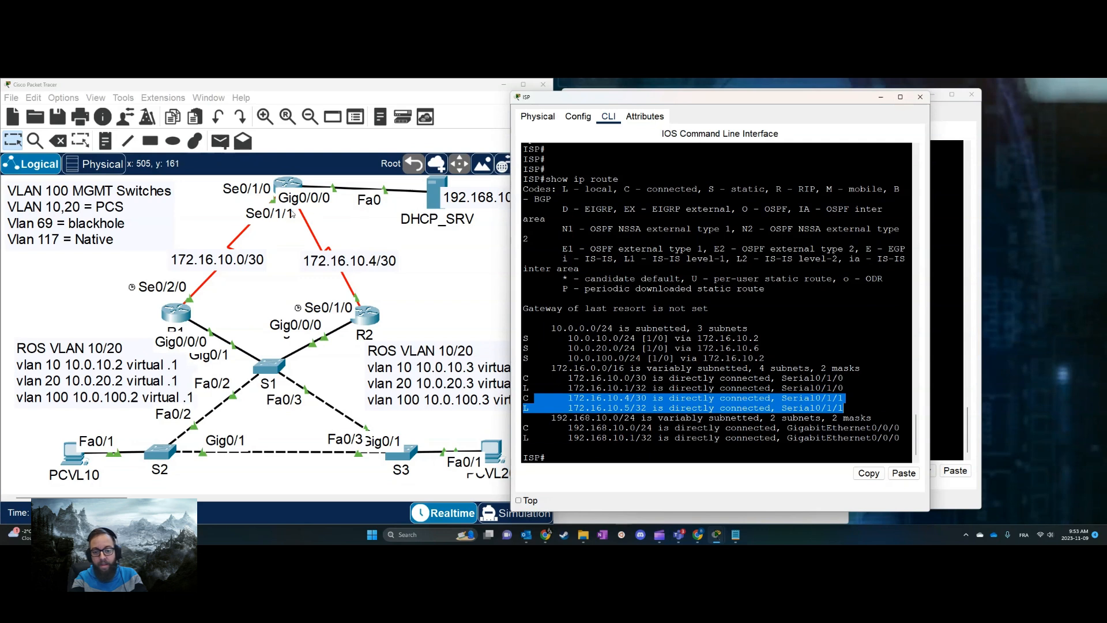
{"action": "left_click", "coordinate": [741, 383]}
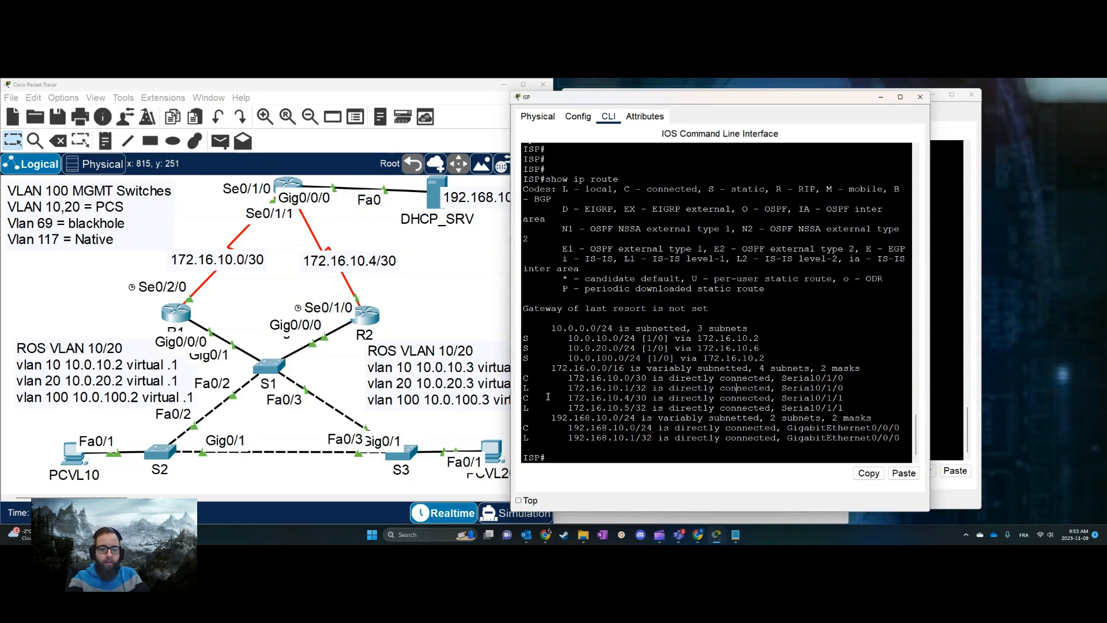
Check the ISP router's Serial0/1/0 entries and display R1's full routing table with show ip route.
{"action": "left_click_drag", "start_coordinate": [526, 379], "coordinate": [871, 389]}
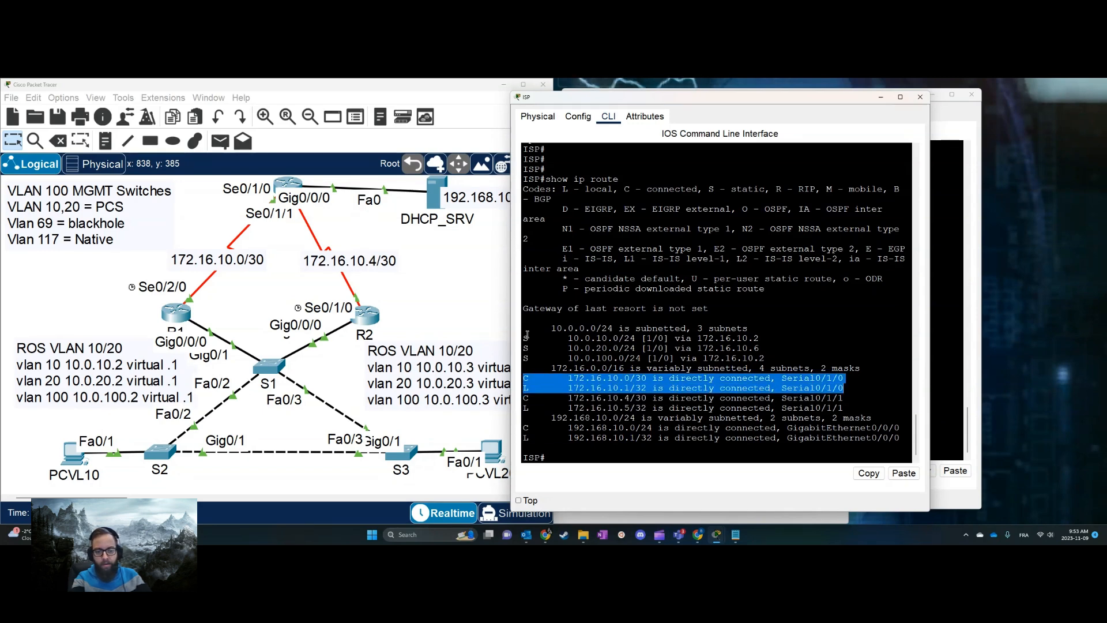
{"action": "left_click", "coordinate": [192, 317]}
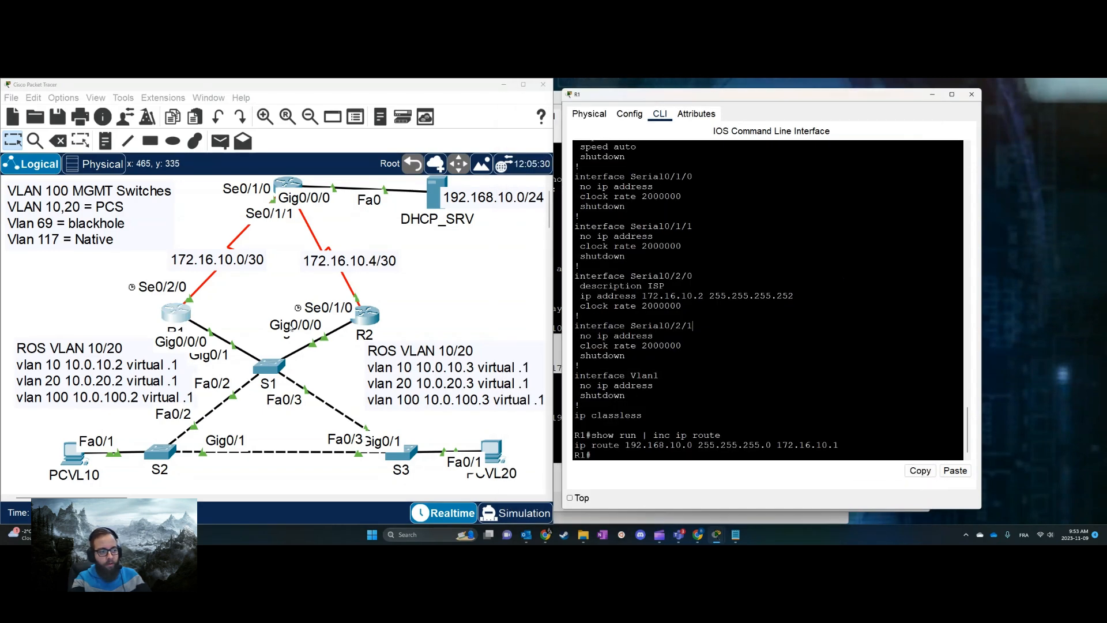
{"action": "left_click", "coordinate": [755, 342]}
{"action": "key", "text": "Return"}
{"action": "key", "text": "Return"}
{"action": "type", "text": "show ip route"}
{"action": "key", "text": "Return"}
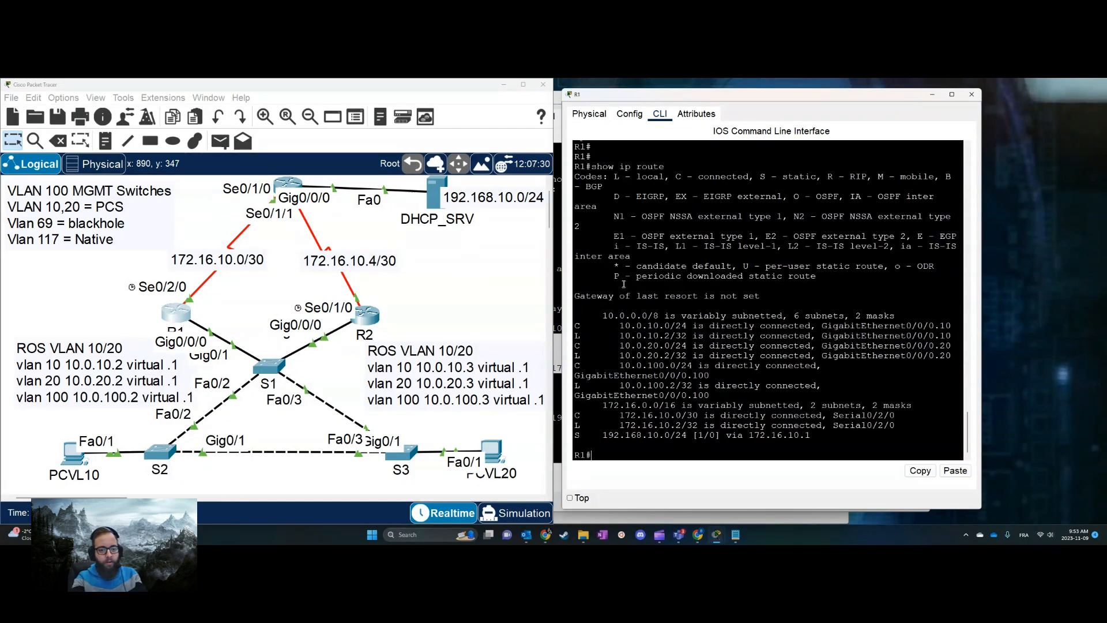
Examine the directly connected VLAN subinterface entries and the static route to 192.168.10.0/24 in R1's routing table.
{"action": "left_click_drag", "start_coordinate": [574, 321], "coordinate": [859, 373]}
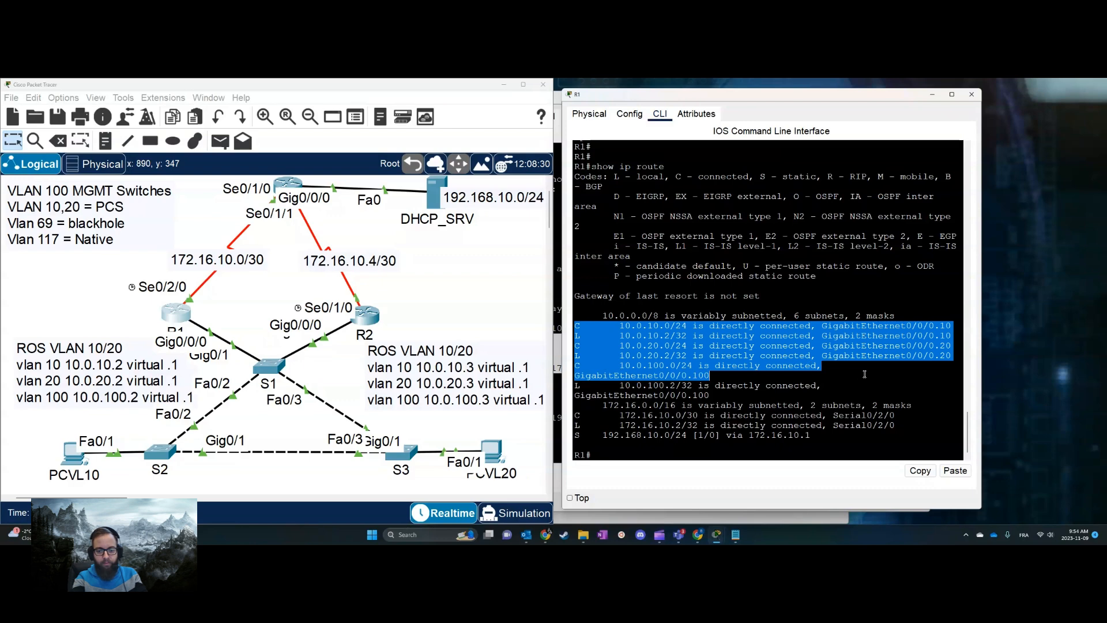
{"action": "left_click", "coordinate": [667, 398]}
{"action": "left_click_drag", "start_coordinate": [579, 435], "coordinate": [812, 436]}
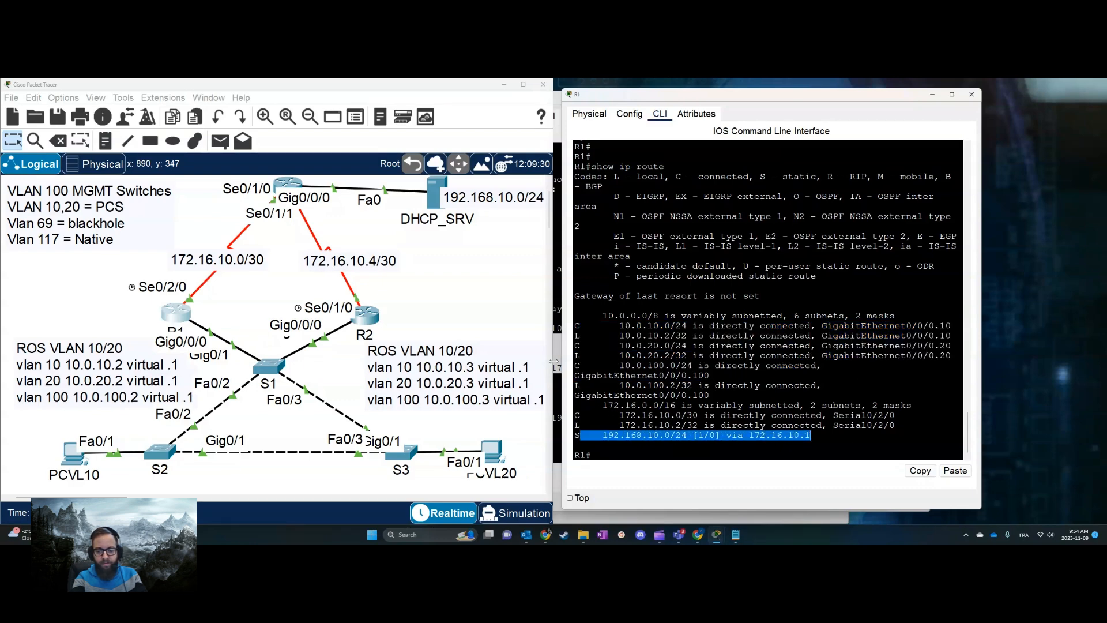
{"action": "left_click", "coordinate": [491, 318]}
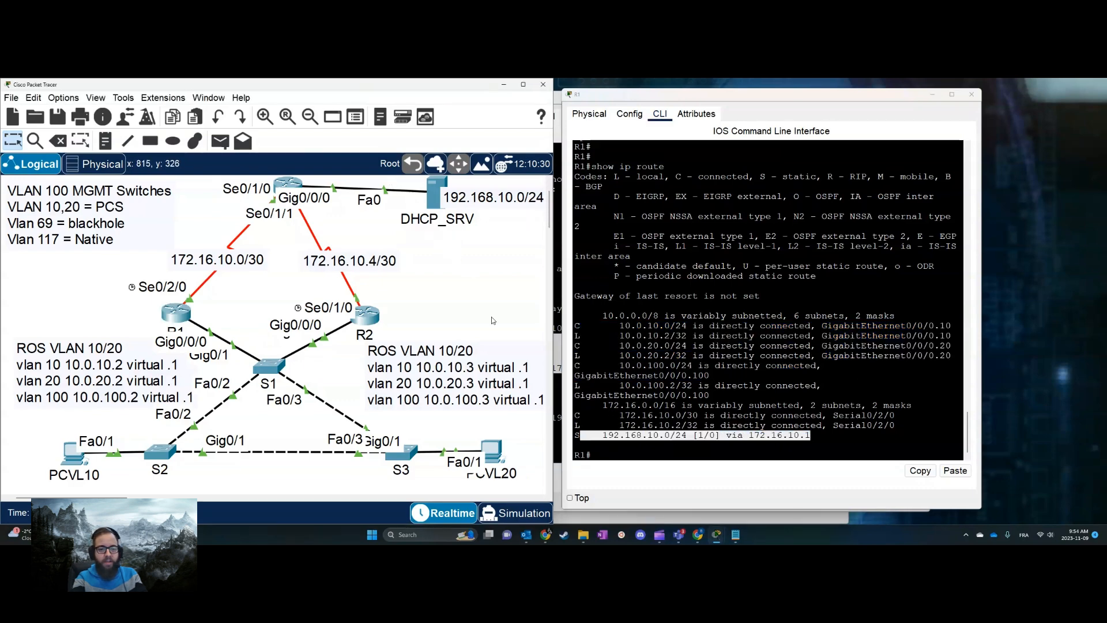
{"action": "left_click", "coordinate": [658, 447]}
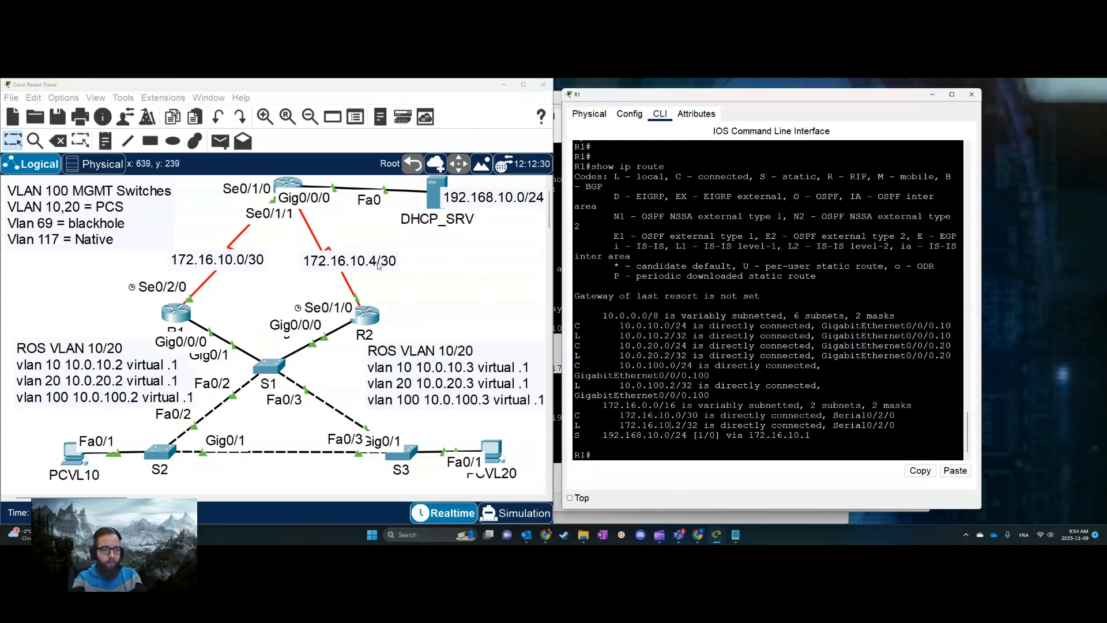
In R1's global configuration, add a static route to 172.16.10.4 255.255.255.252 via next hop 172.16.10.1.
{"action": "left_click", "coordinate": [831, 385]}
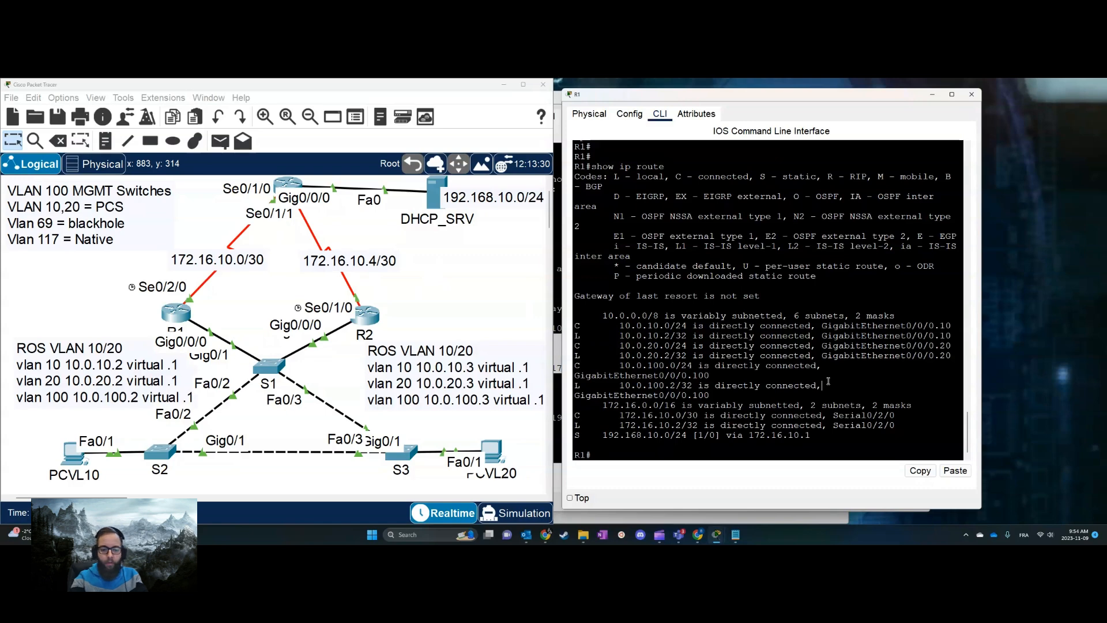
{"action": "key", "text": "Return"}
{"action": "key", "text": "Return"}
{"action": "key", "text": "Return"}
{"action": "type", "text": "conf t"}
{"action": "key", "text": "Return"}
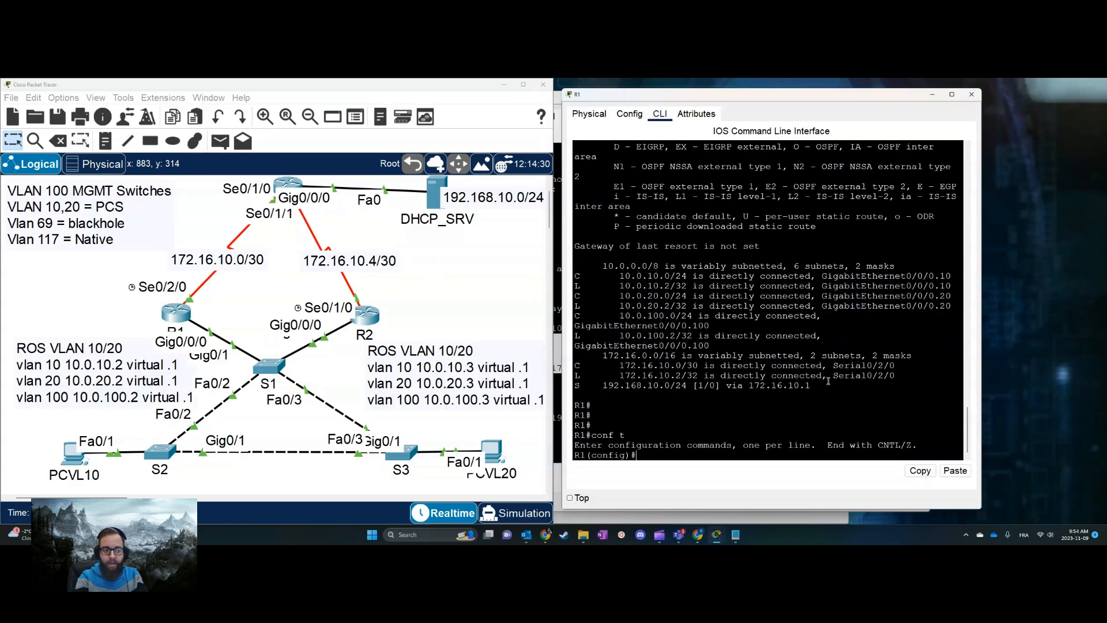
{"action": "type", "text": "ip route 172.16.1"}
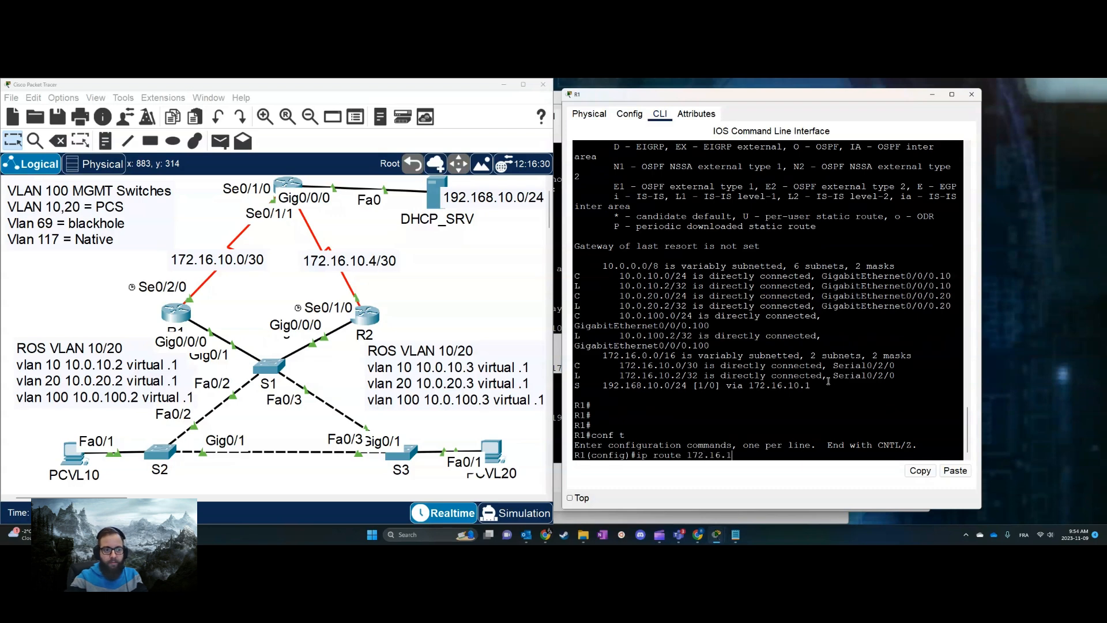
{"action": "type", "text": "0.4 255.255.255.252"}
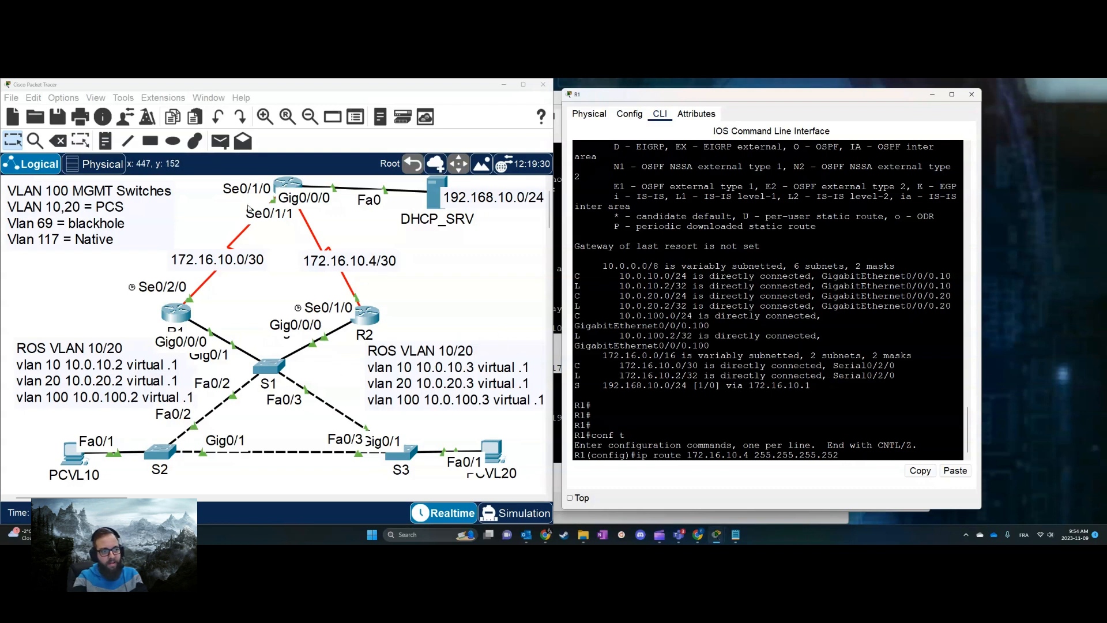
{"action": "type", "text": " 172.16.1"}
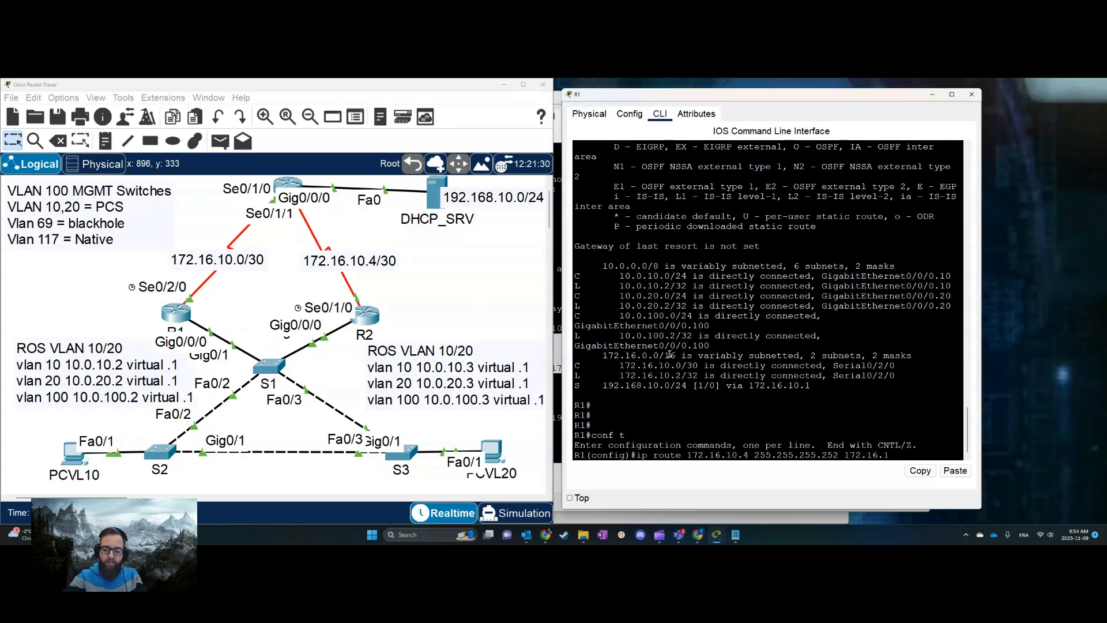
{"action": "type", "text": "0.1"}
{"action": "key", "text": "Return"}
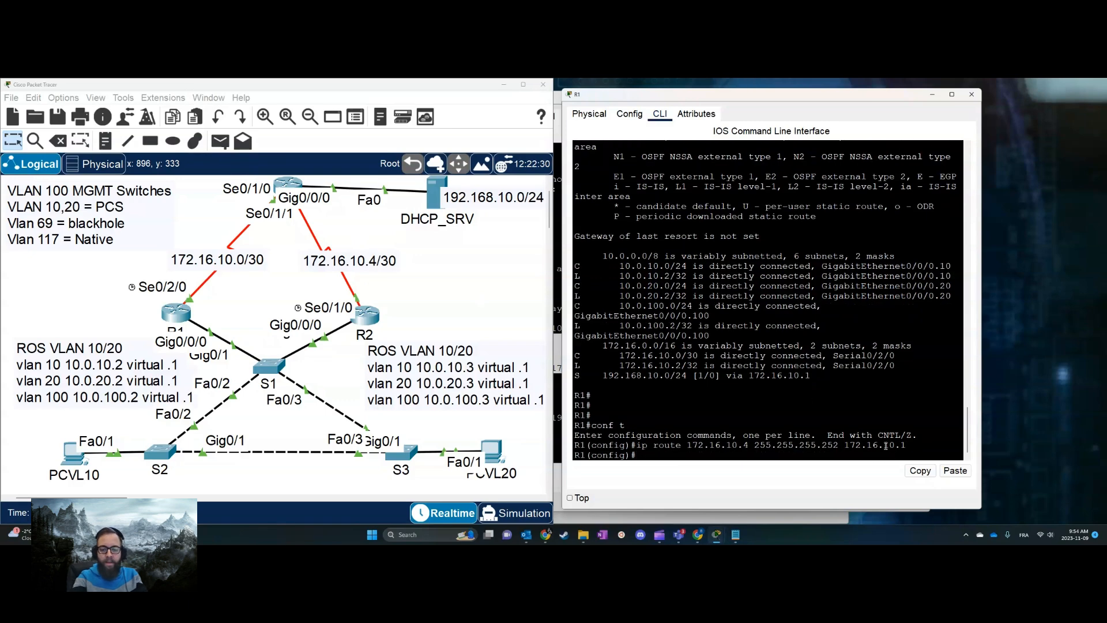
Copy the complete ip route command for the 172.16.10.4 network from R1's command line.
{"action": "left_click_drag", "start_coordinate": [906, 445], "coordinate": [637, 444]}
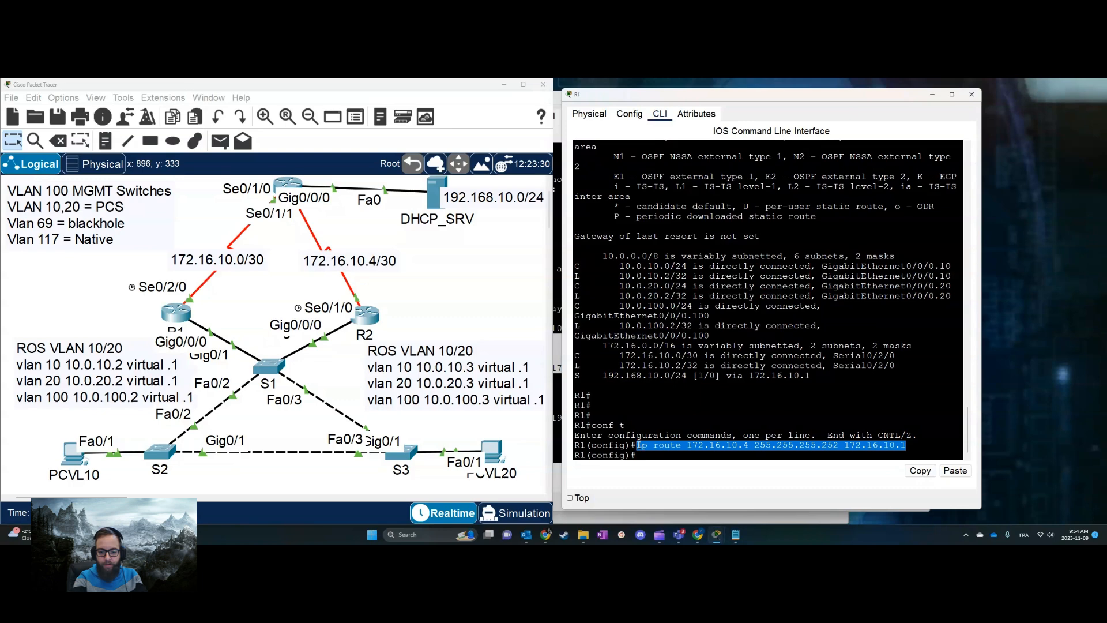
{"action": "right_click", "coordinate": [644, 447]}
{"action": "left_click", "coordinate": [666, 451]}
In R2's global configuration, reuse the copied command to add a static route to 172.16.10.0 255.255.255.252 via 172.16.10.5.
{"action": "left_click", "coordinate": [364, 315]}
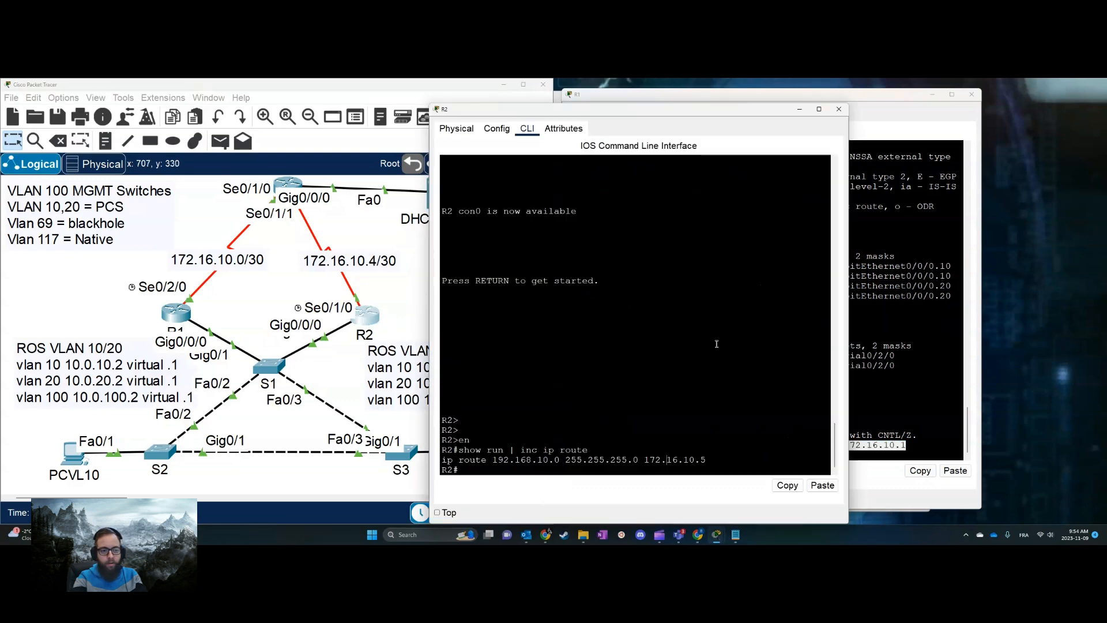
{"action": "key", "text": "Return"}
{"action": "key", "text": "Return"}
{"action": "key", "text": "Return"}
{"action": "type", "text": "conf t"}
{"action": "key", "text": "Return"}
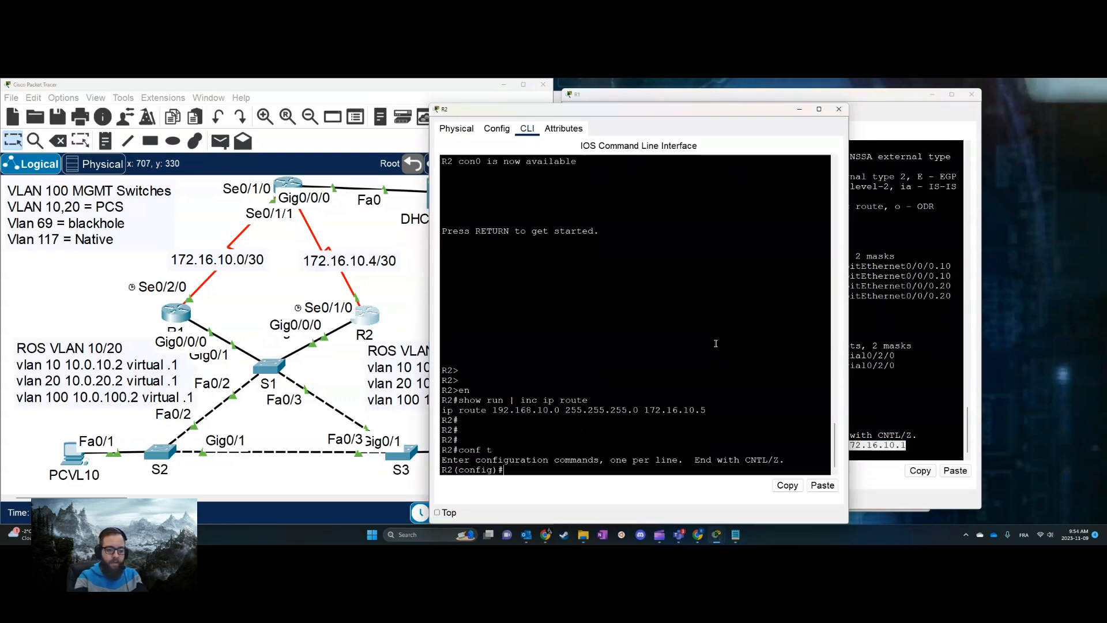
{"action": "type", "text": "ip r"}
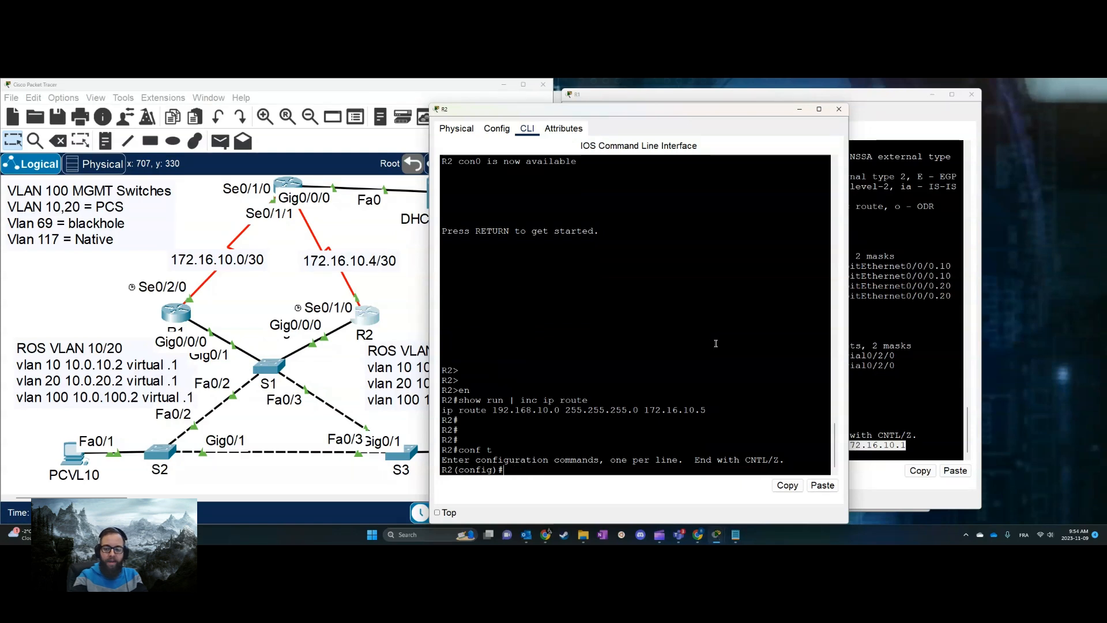
{"action": "left_click", "coordinate": [821, 486]}
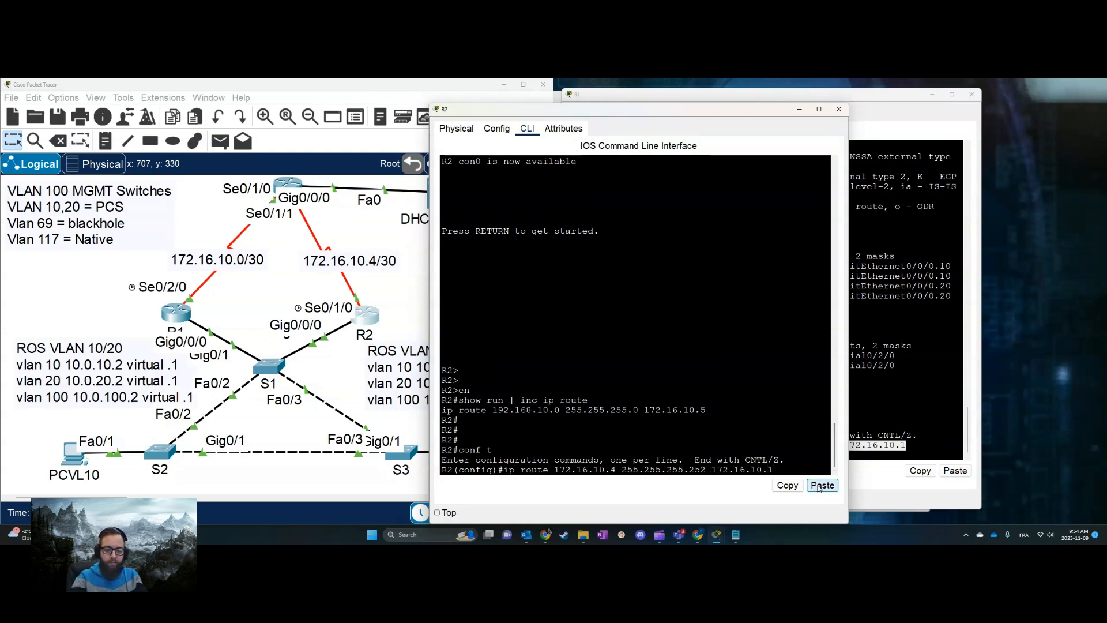
{"action": "key", "text": "BackSpace"}
{"action": "type", "text": "0"}
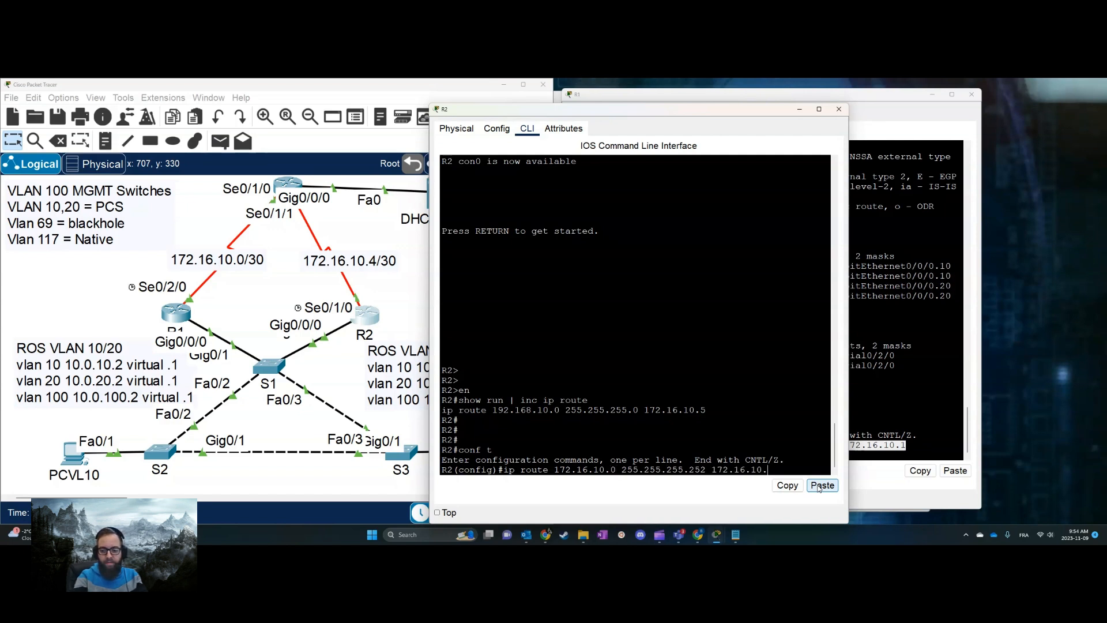
{"action": "key", "text": "Return"}
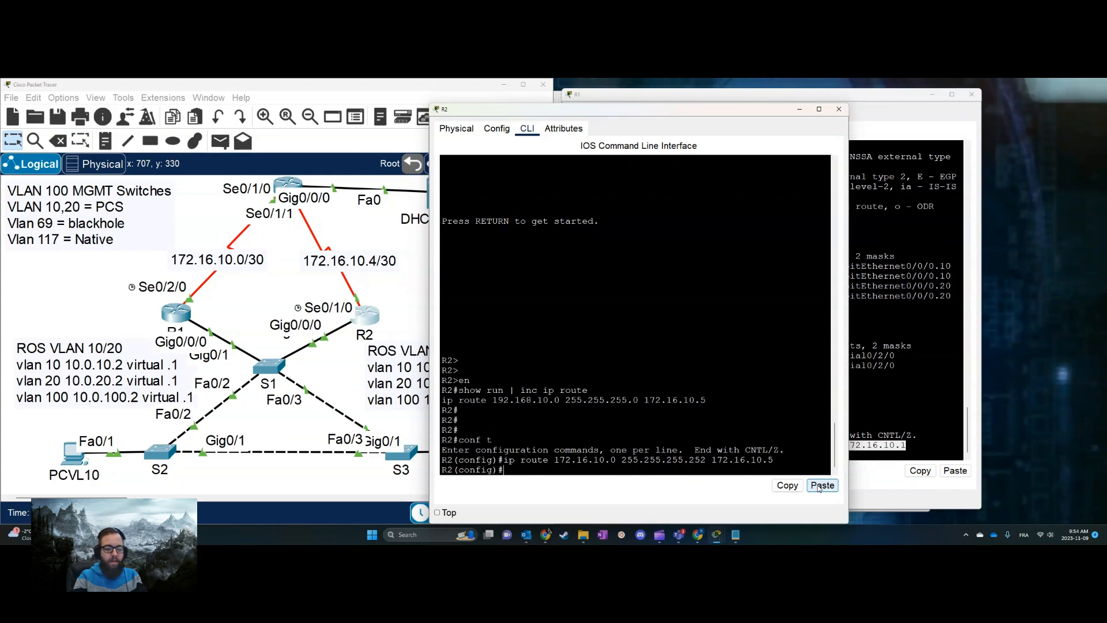
Leave configuration mode on R2 and display its full routing table with show ip route.
{"action": "type", "text": "end"}
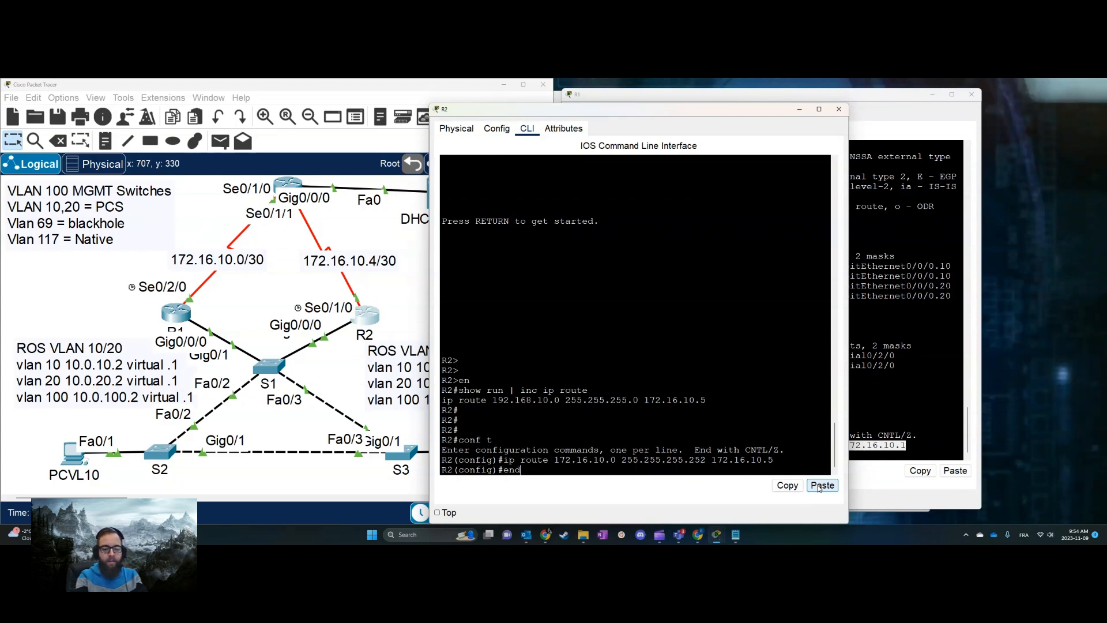
{"action": "key", "text": "Return"}
{"action": "type", "text": "sh"}
{"action": "key", "text": "BackSpace"}
{"action": "key", "text": "BackSpace"}
{"action": "key", "text": "Return"}
{"action": "key", "text": "Return"}
{"action": "type", "text": "show ip route"}
{"action": "key", "text": "Return"}
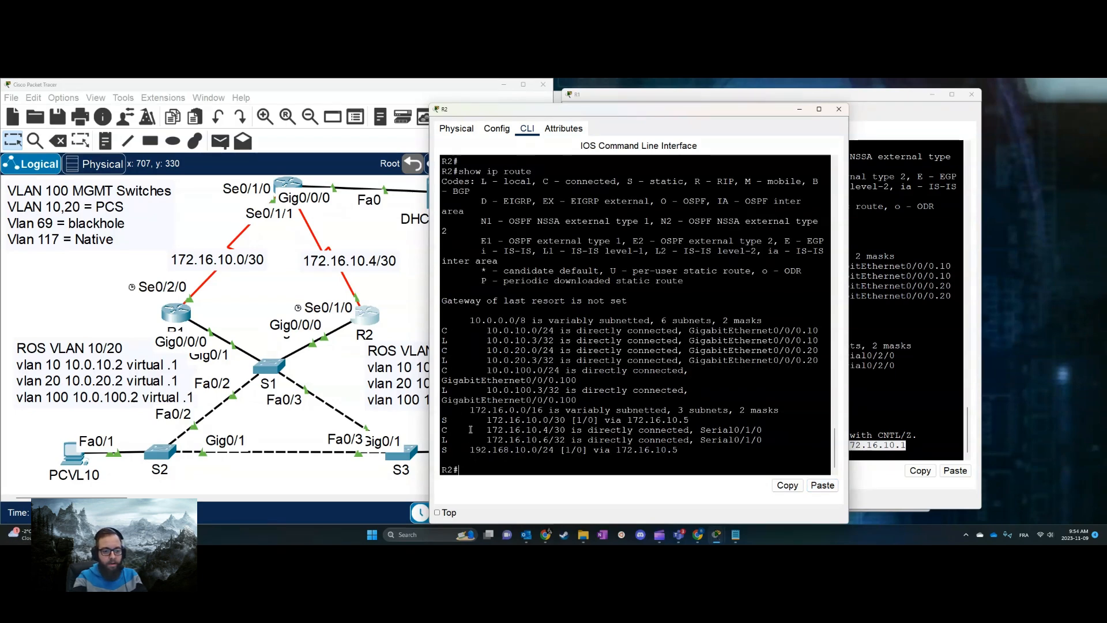
Examine the static routes to 172.16.10.0/30 and 192.168.10.0/24 in R2's routing table against the topology.
{"action": "left_click_drag", "start_coordinate": [445, 421], "coordinate": [757, 422]}
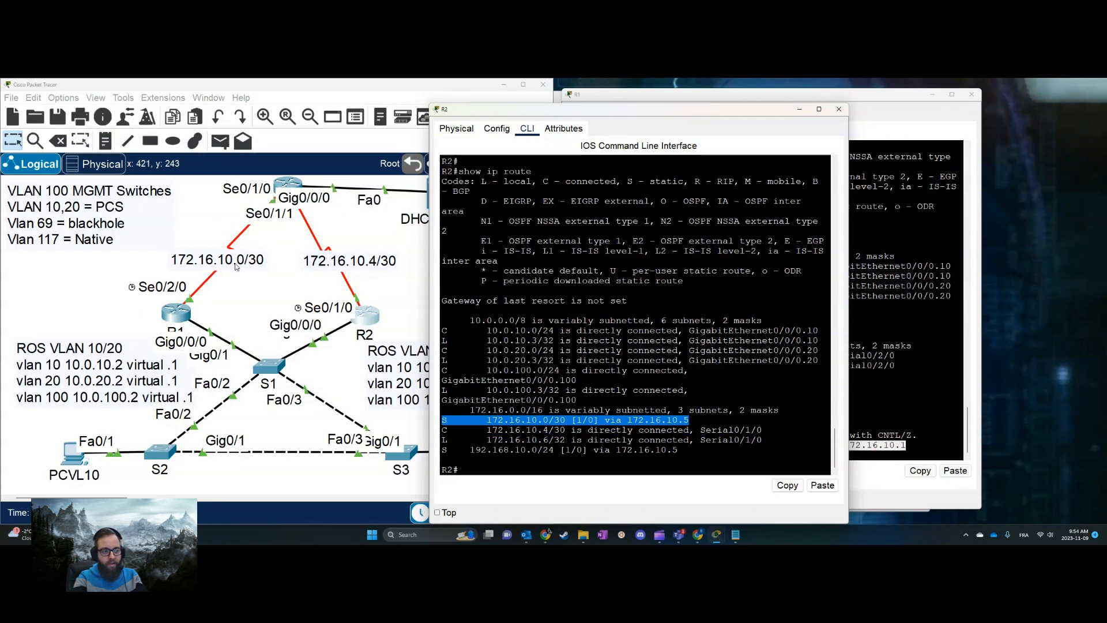
{"action": "left_click_drag", "start_coordinate": [440, 453], "coordinate": [679, 451]}
{"action": "left_click", "coordinate": [369, 227]}
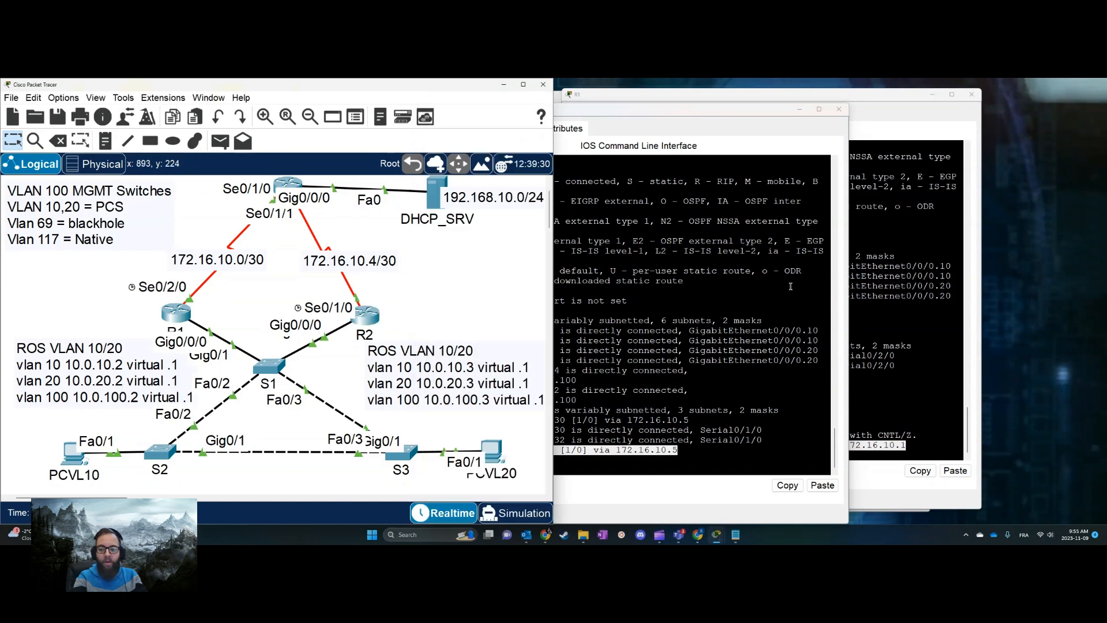
{"action": "left_click", "coordinate": [834, 325]}
{"action": "scroll", "coordinate": [803, 329], "scroll_direction": "down", "scroll_amount": 5}
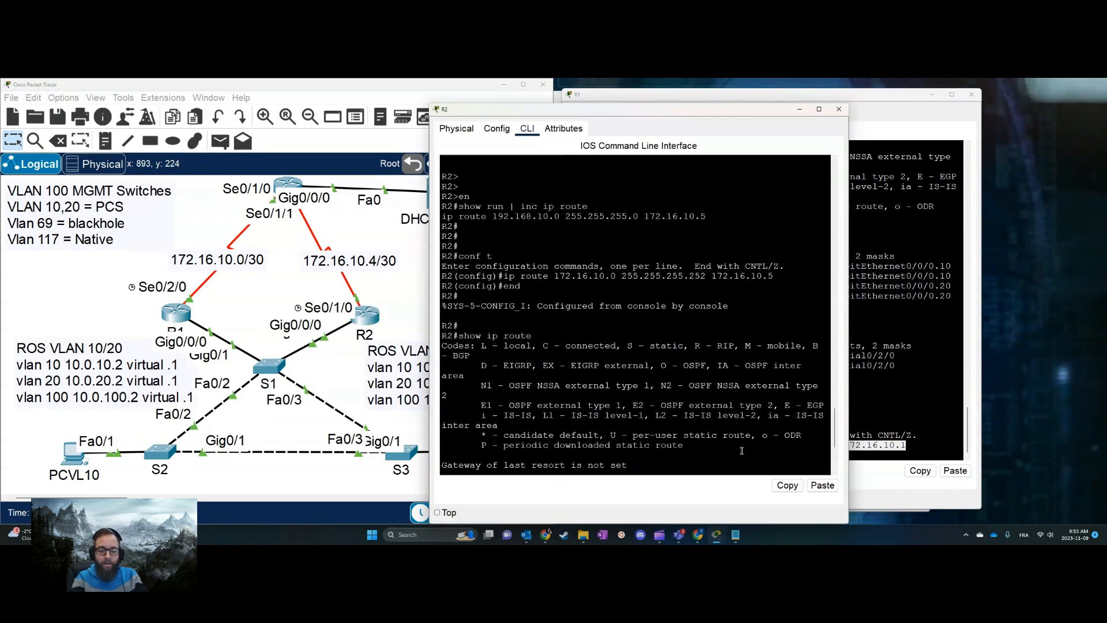
{"action": "mouse_move", "coordinate": [716, 536]}
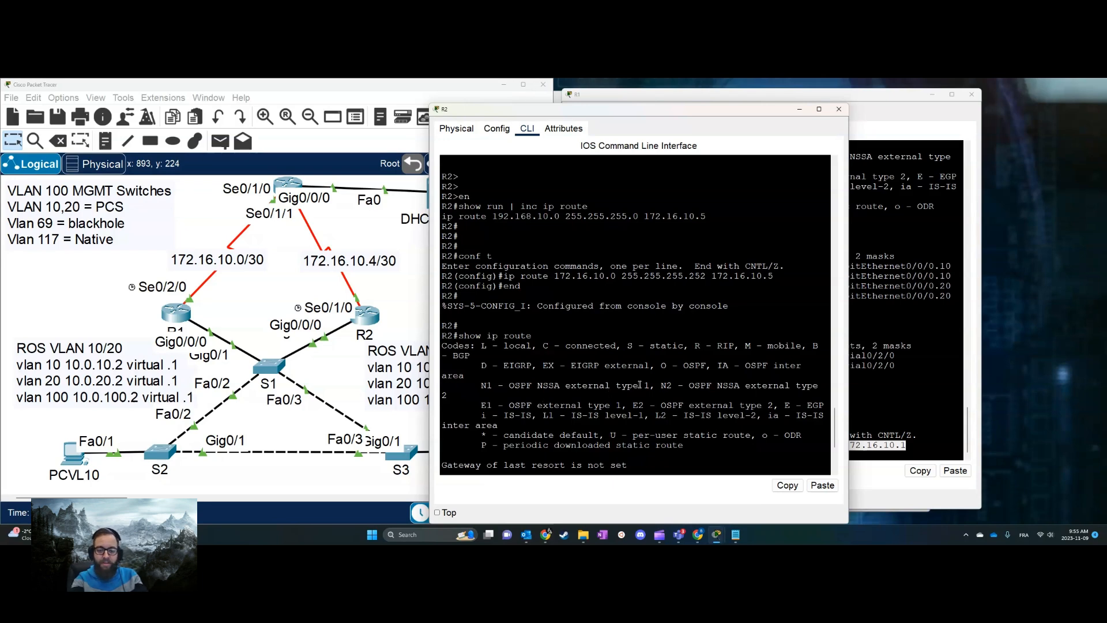
{"action": "mouse_move", "coordinate": [666, 535]}
{"action": "left_click", "coordinate": [614, 500]}
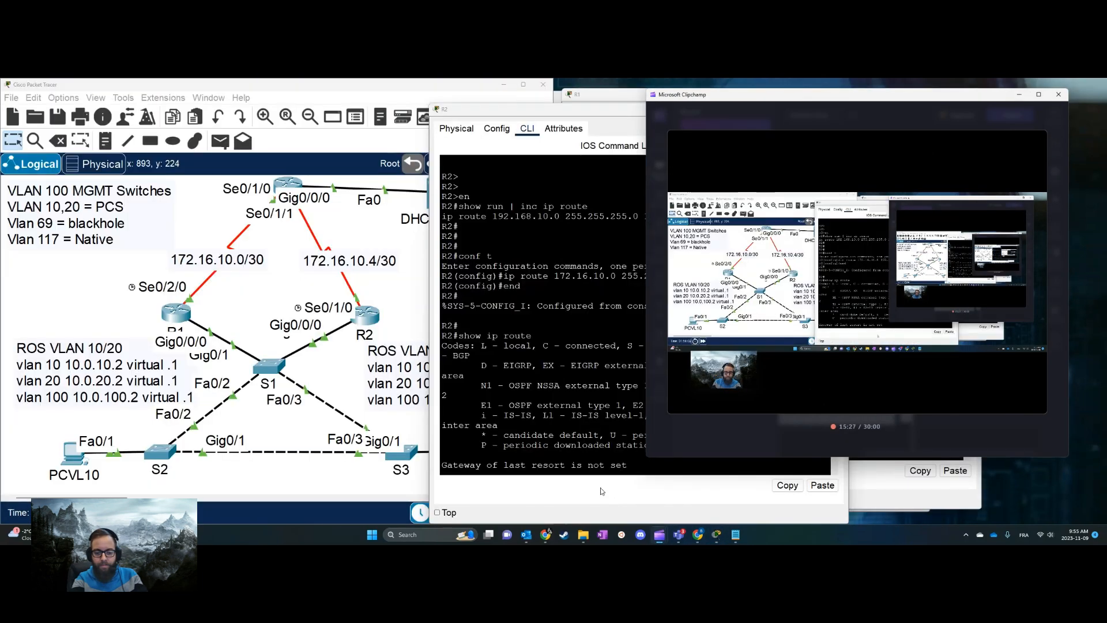